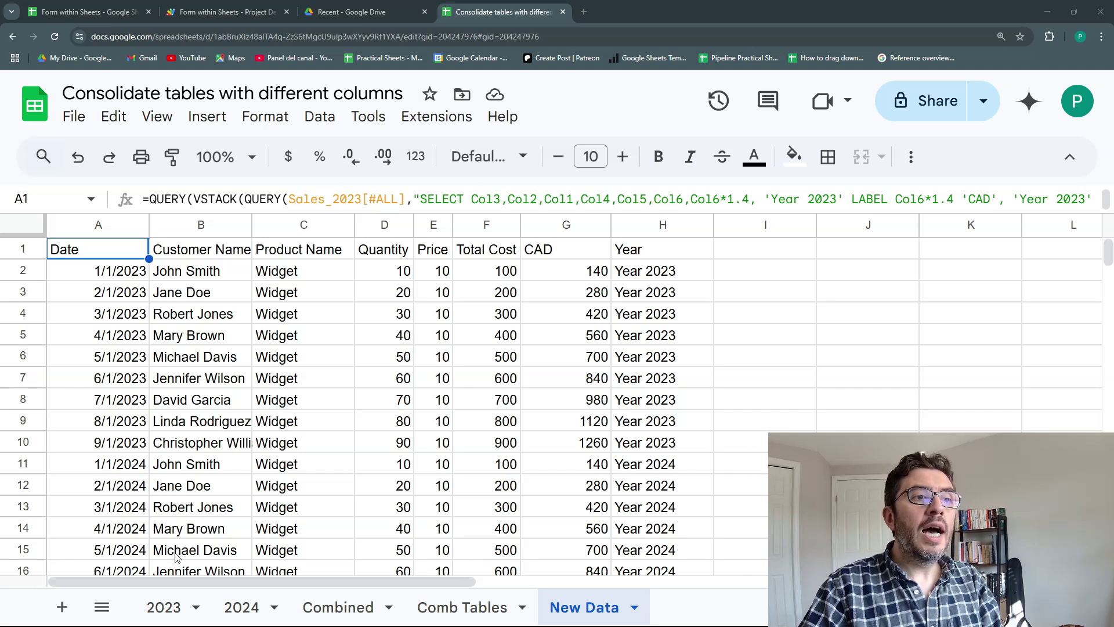
- Compare the column names and order of the Sales 2023 and Sales 2024 tables on the 2023 and 2024 sheets
left_click(164, 608)
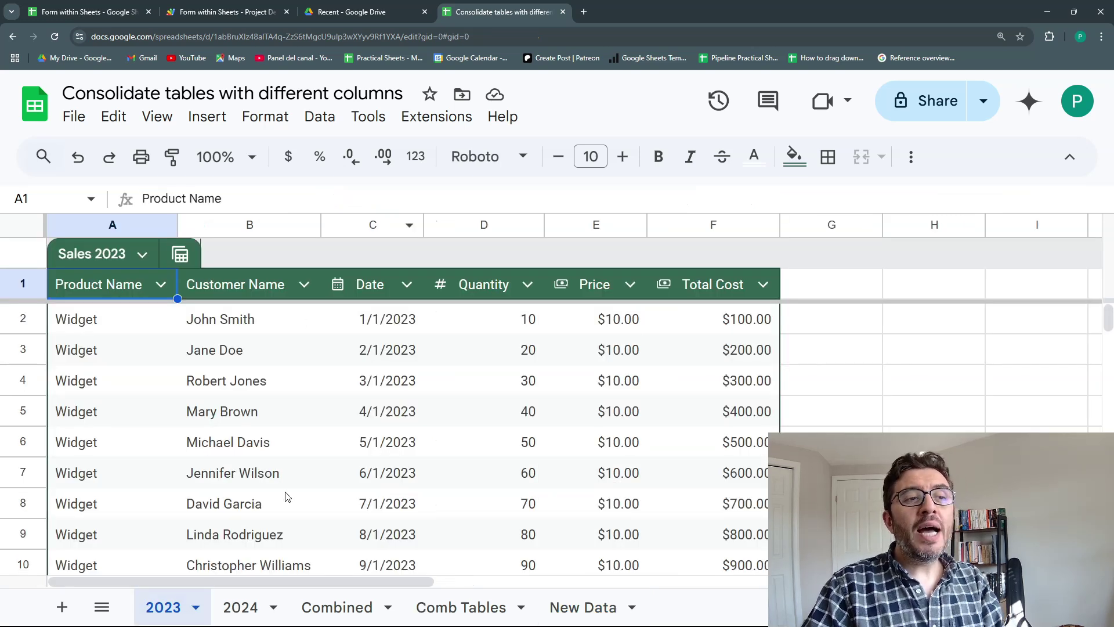
left_click(241, 608)
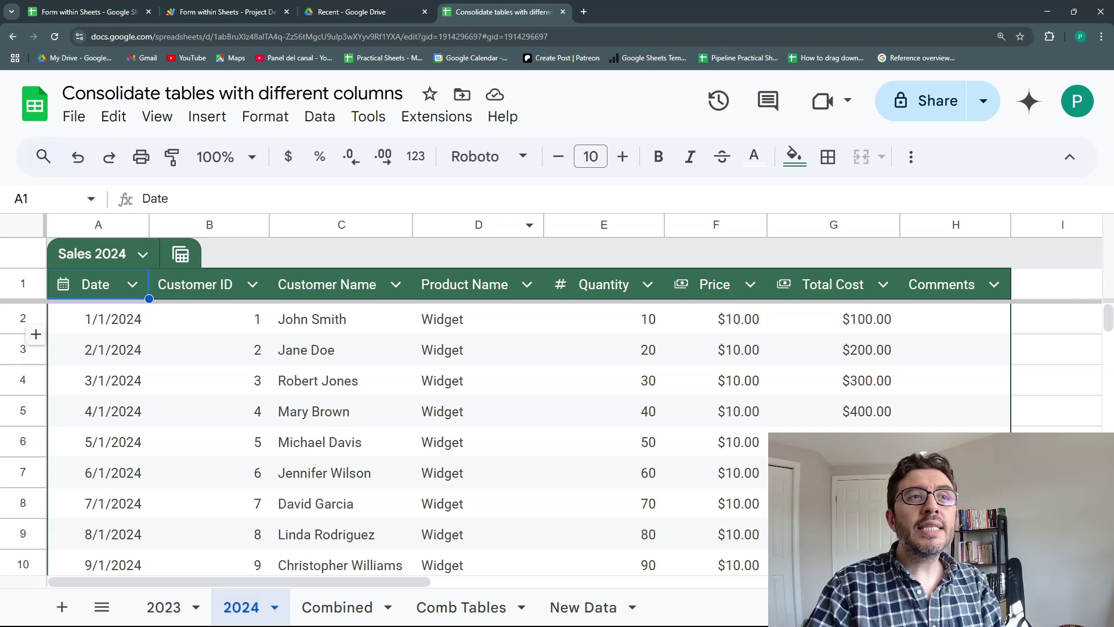
left_click(177, 605)
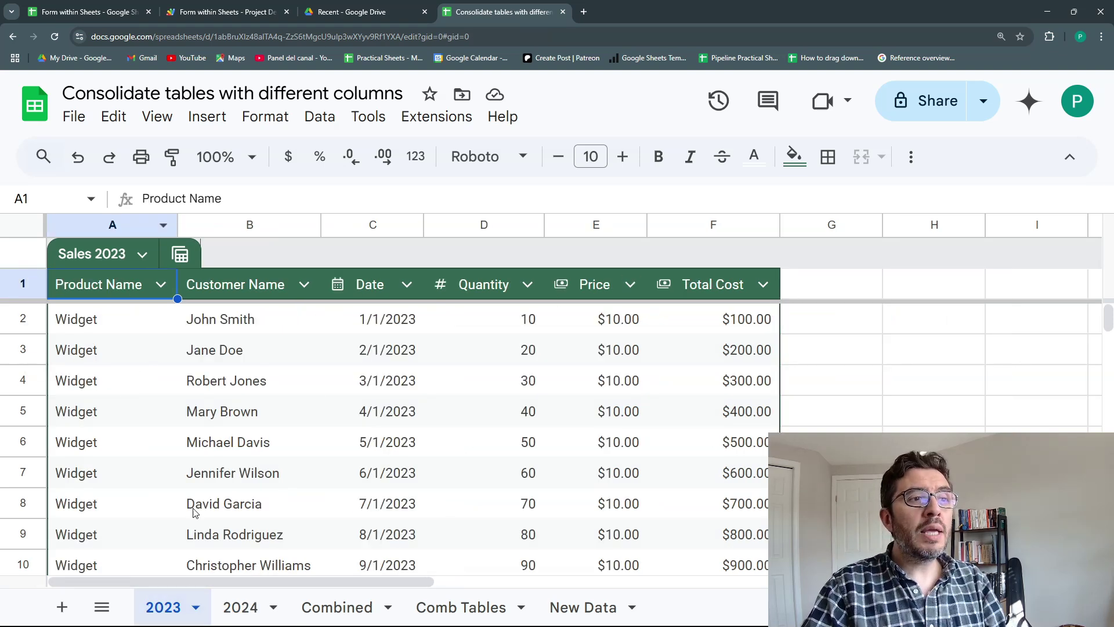
left_click(248, 604)
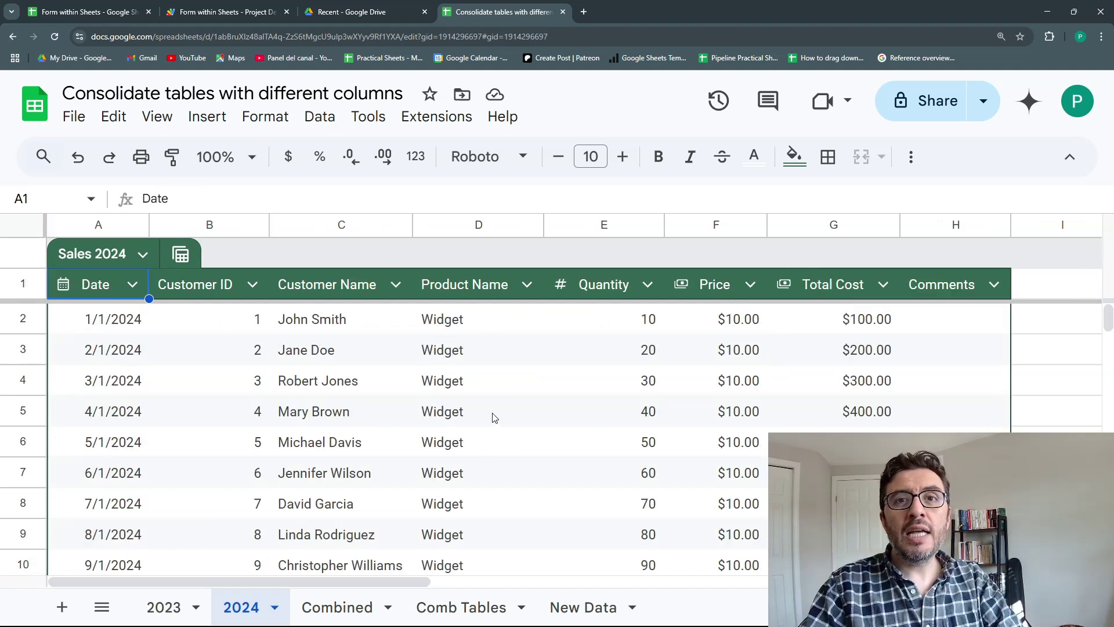
- Review the finished consolidations on the Combined, Comb Tables and New Data sheets, including the added Year column
left_click(339, 607)
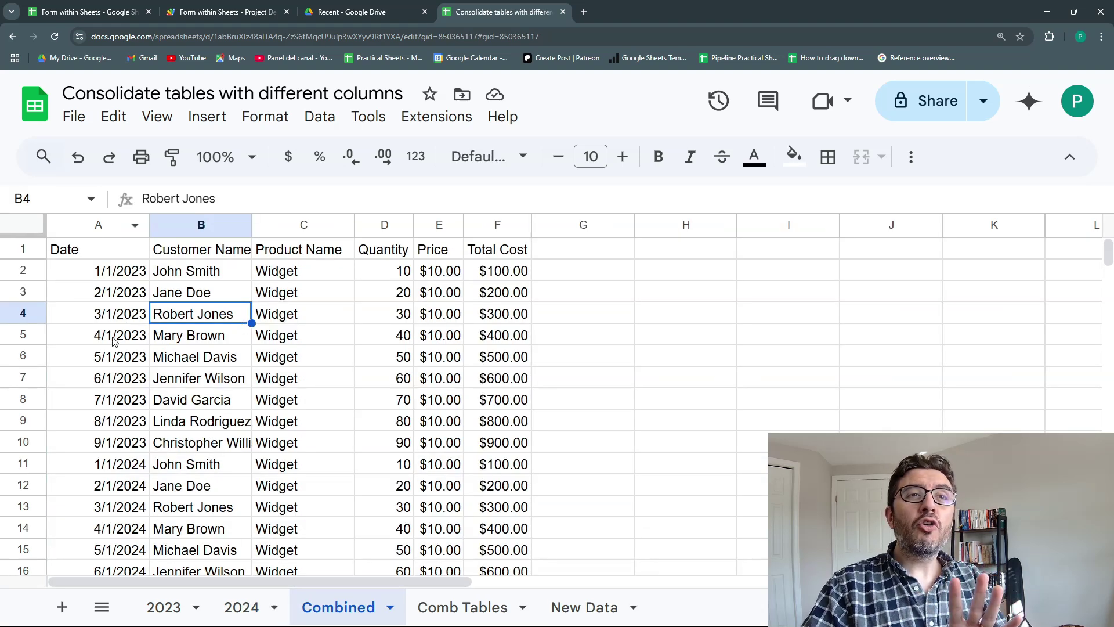
left_click(439, 607)
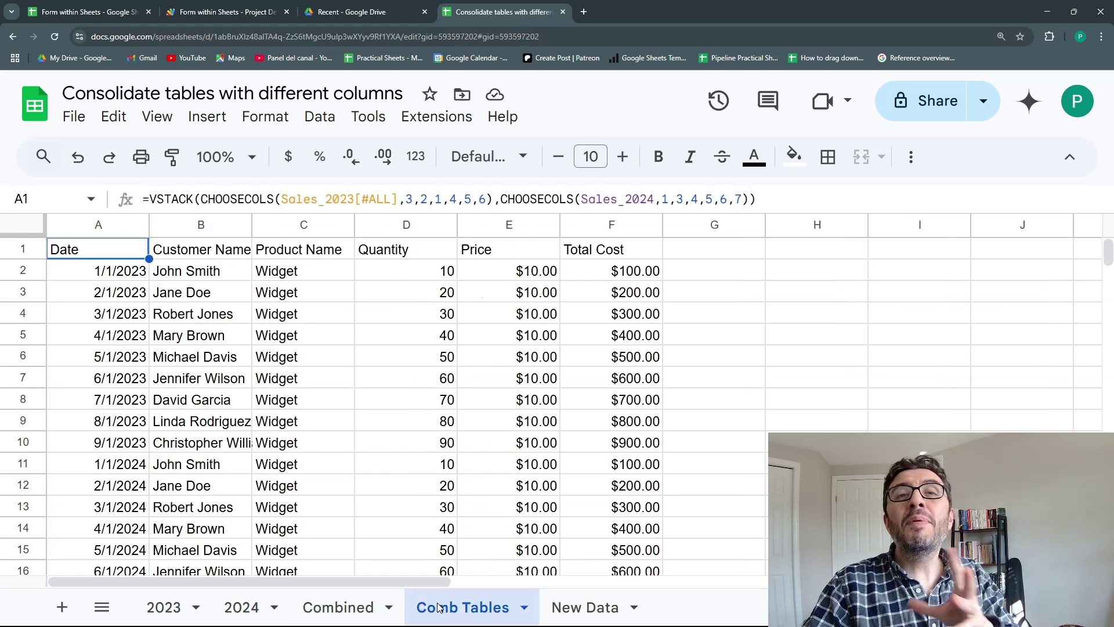
left_click(562, 606)
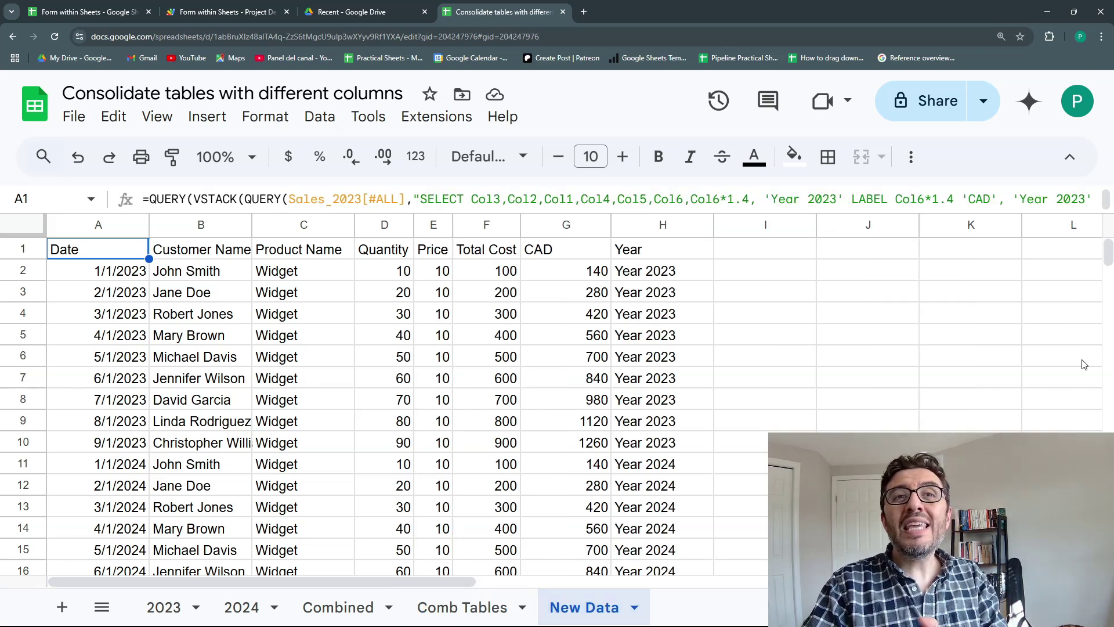
left_click(697, 268)
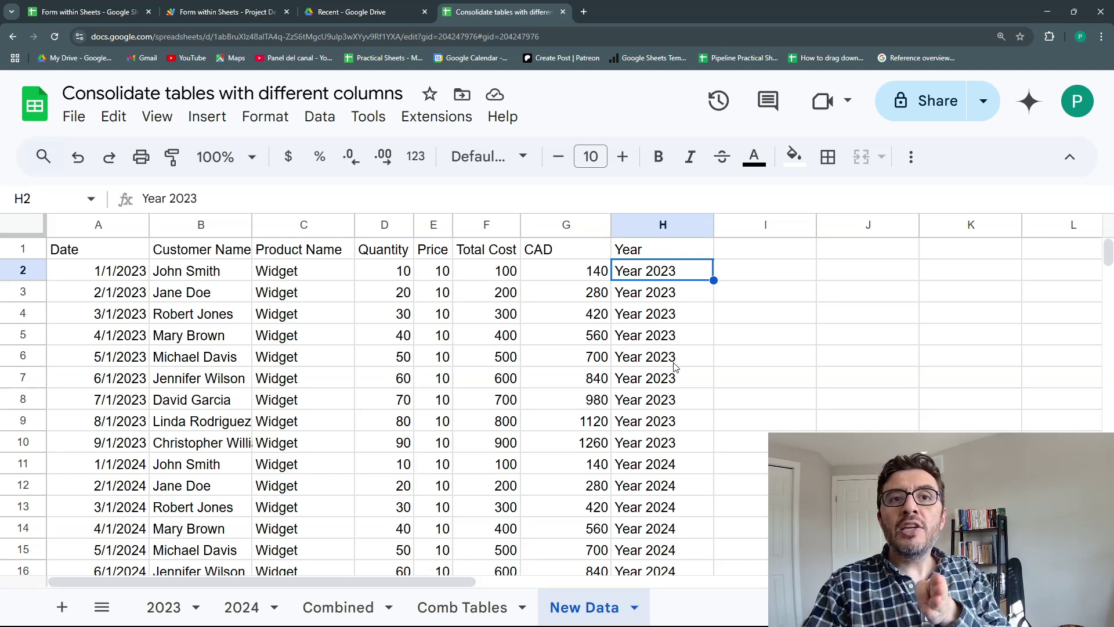
scroll(673, 348, "down", 5)
left_click(656, 280)
- Compare the header rows of the plain data ranges on the 2023 and 2024 sheets
left_click(164, 608)
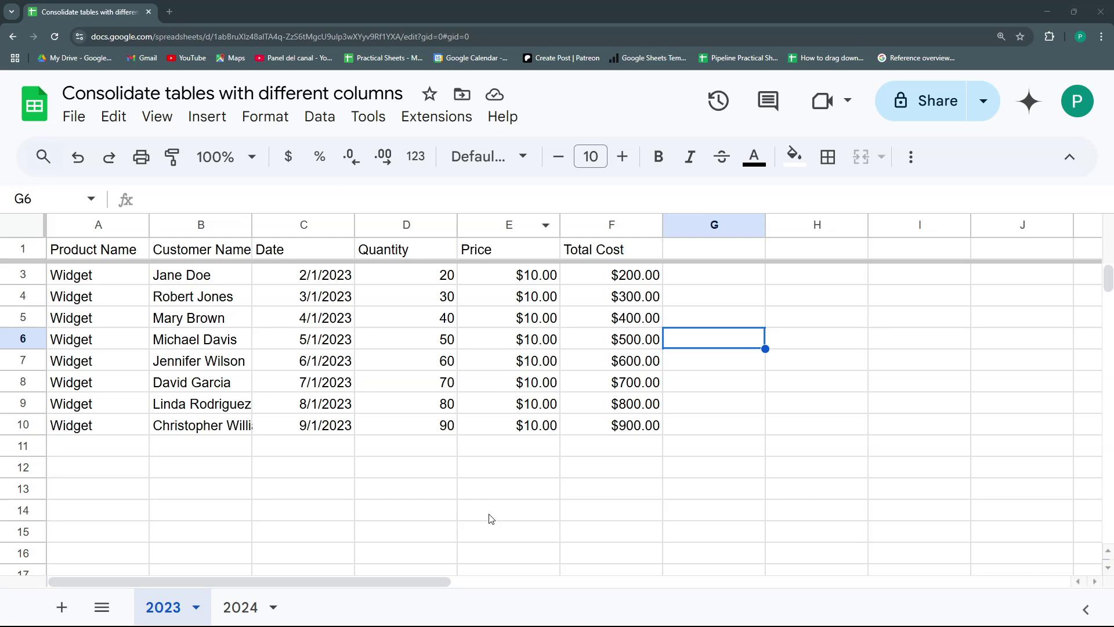
left_click(254, 617)
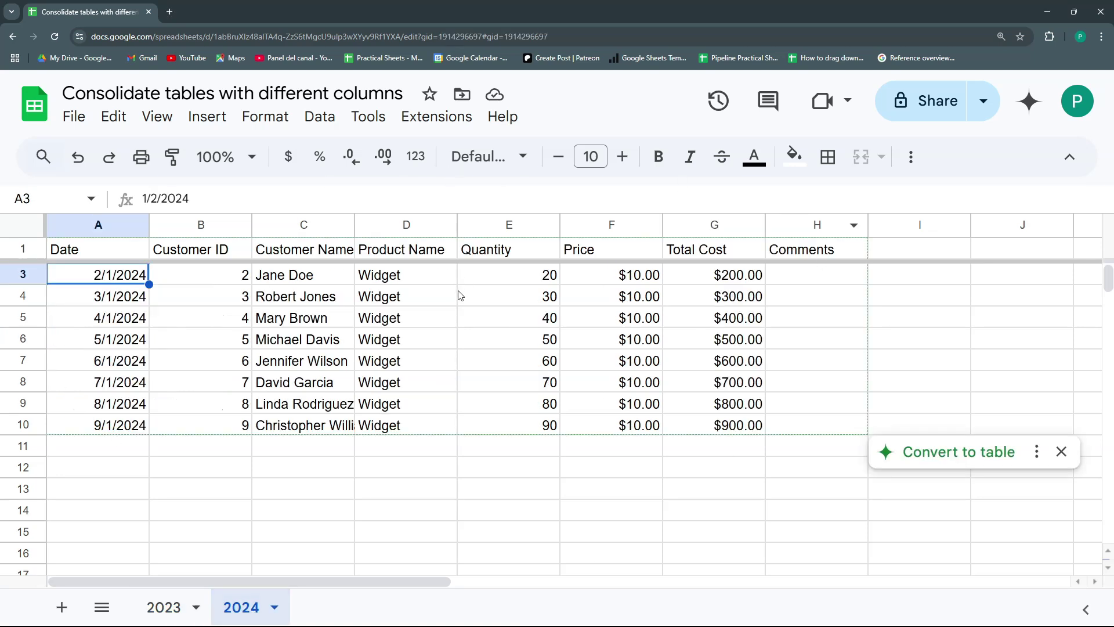
left_click(692, 301)
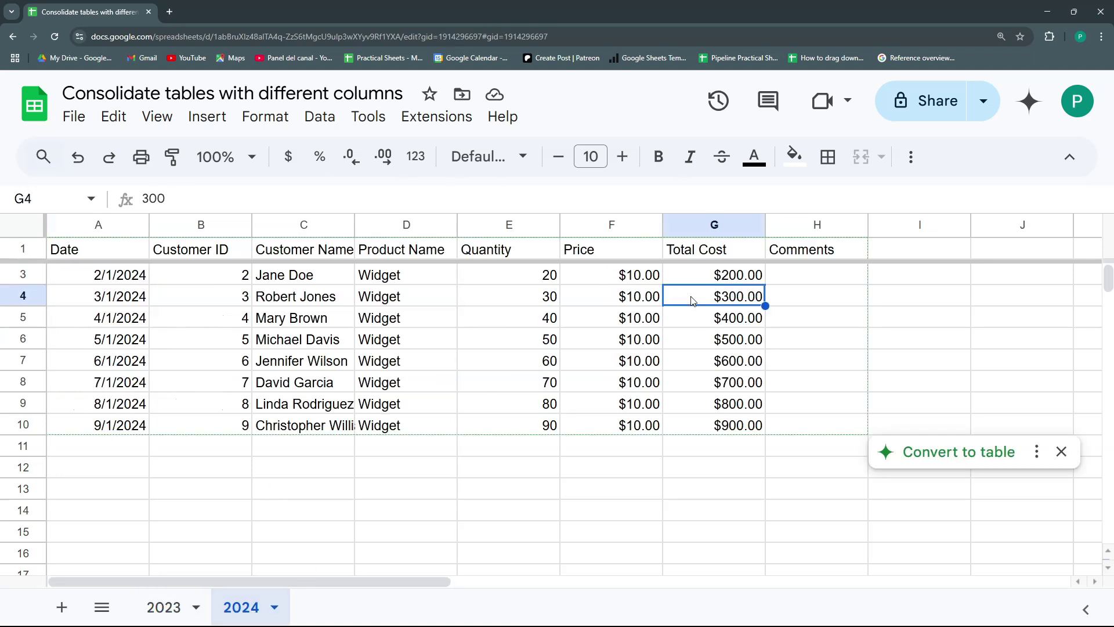
left_click(171, 606)
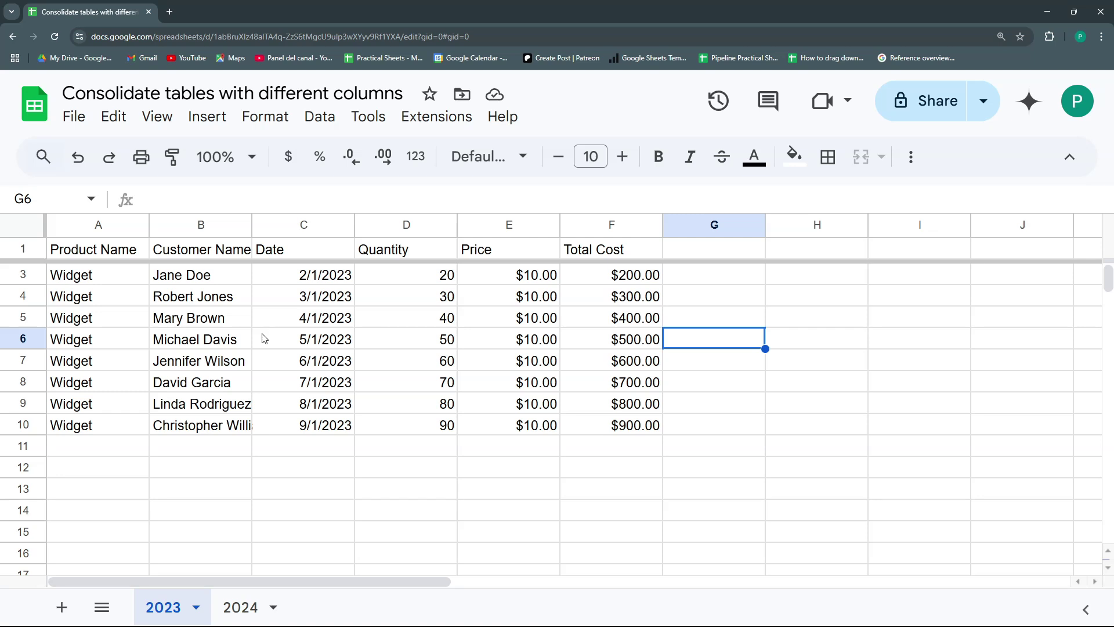
left_click(238, 607)
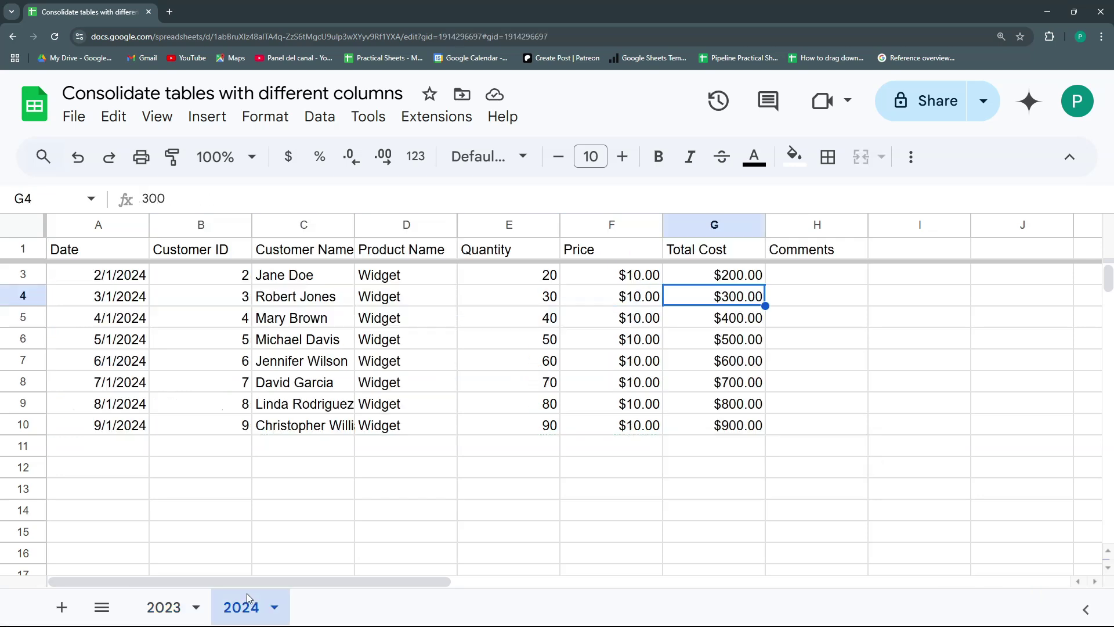
left_click(404, 318)
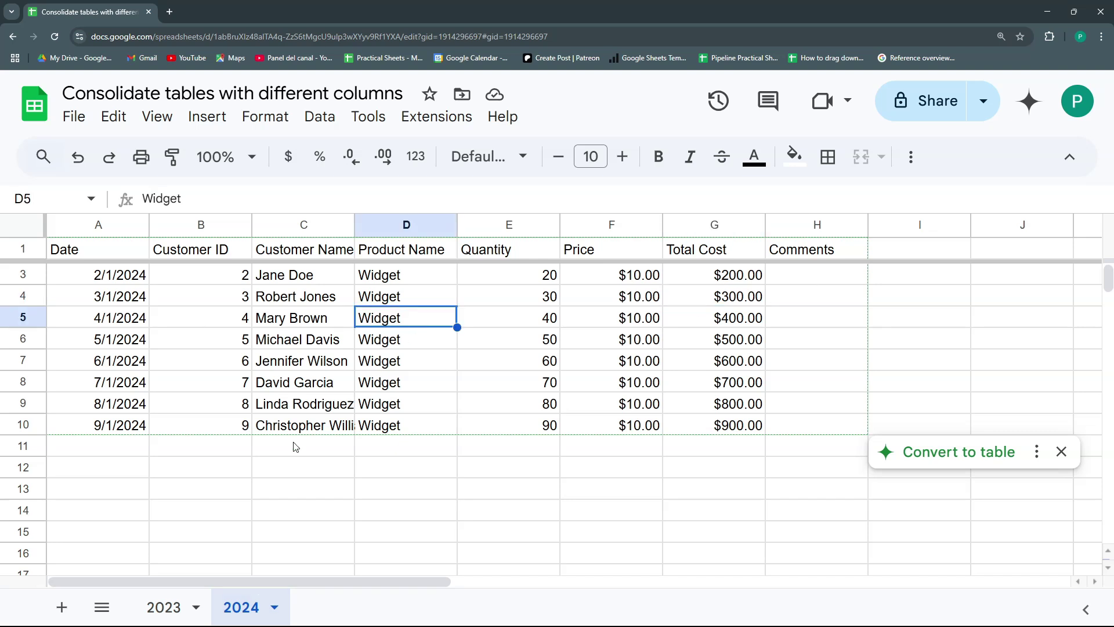
- Compare where the Date and Customer Name columns sit on the 2024 and 2023 sheets
left_click_drag(107, 255, 110, 403)
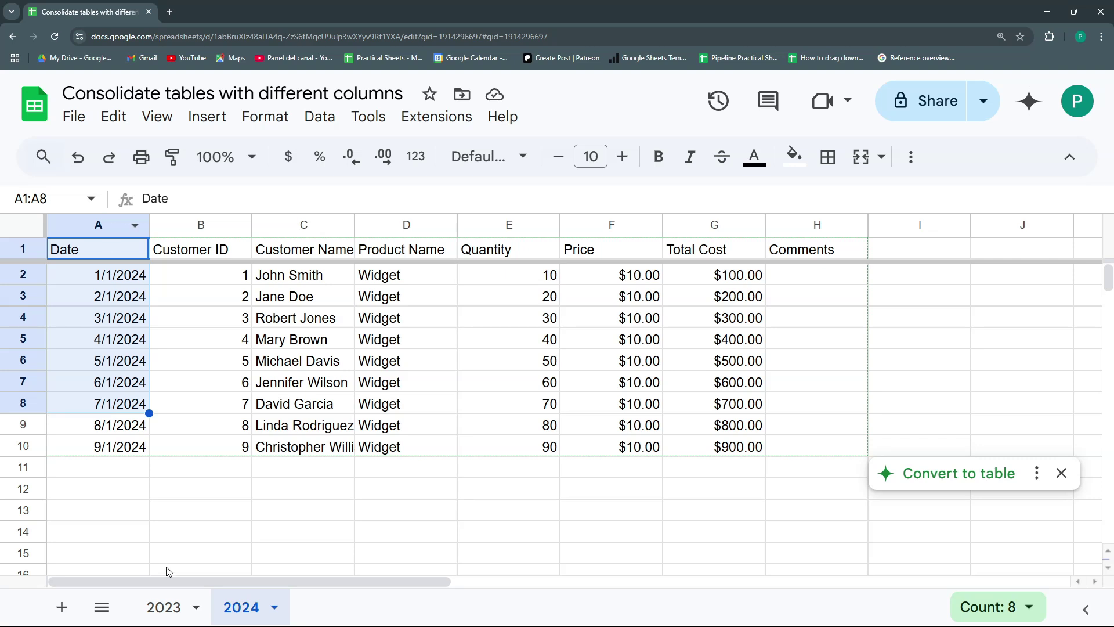
left_click(164, 606)
left_click_drag(328, 278, 322, 409)
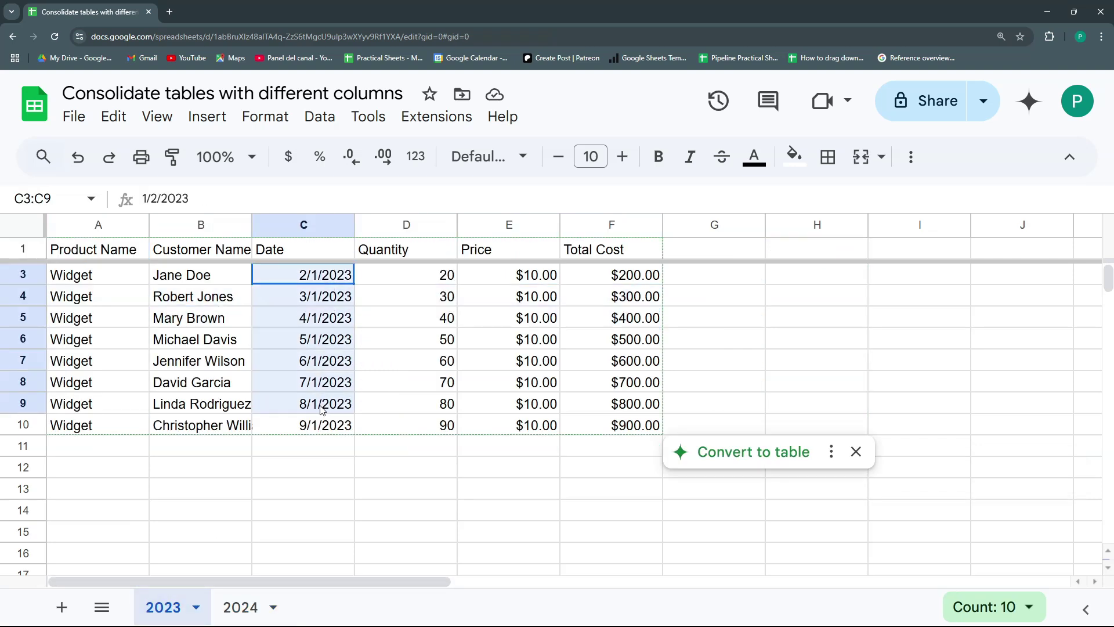
left_click_drag(200, 276, 202, 422)
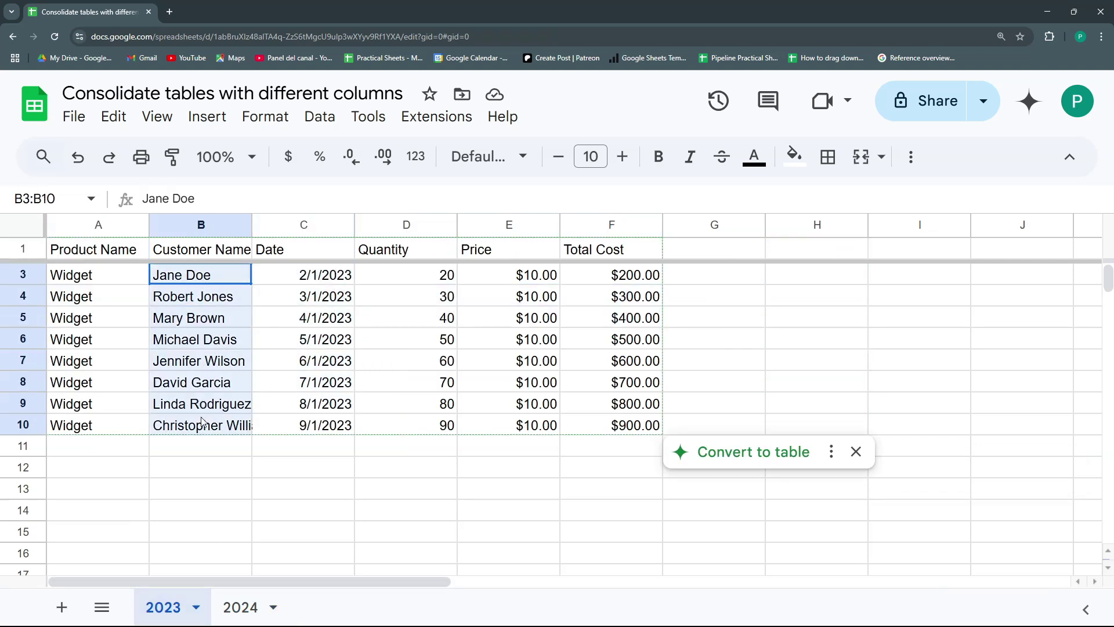
left_click(240, 606)
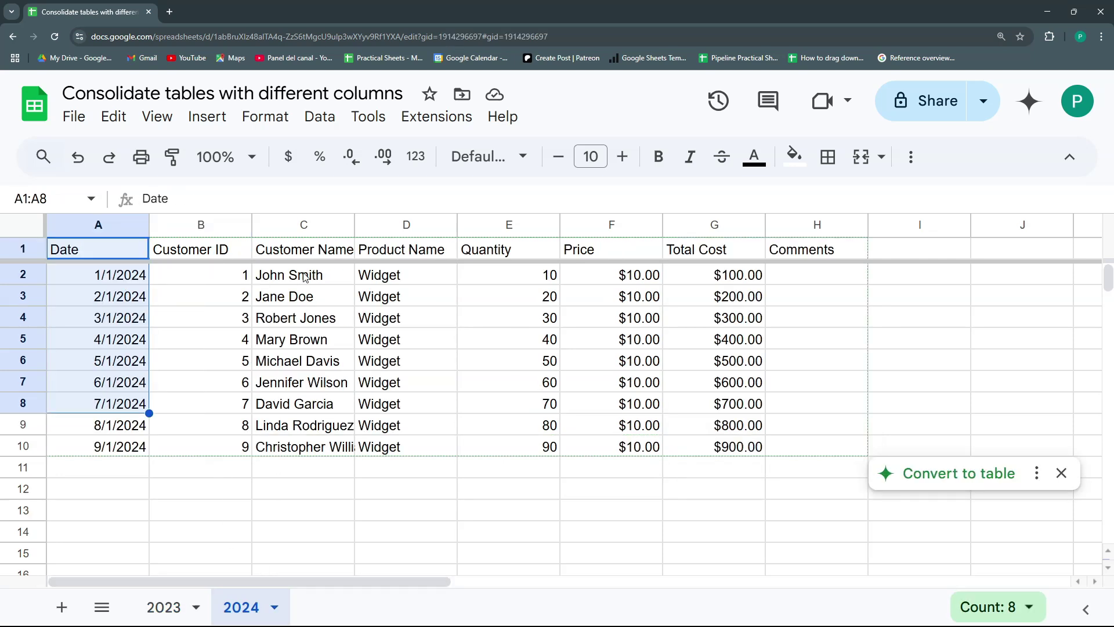
left_click_drag(305, 278, 312, 448)
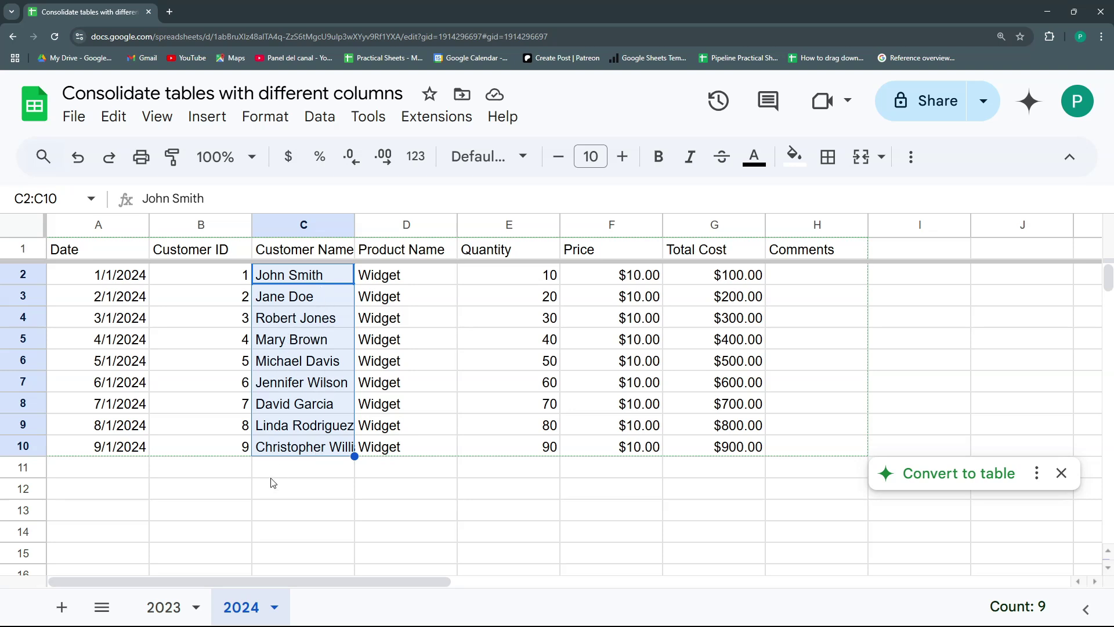
- Add a new sheet to the spreadsheet and name it Combined
left_click(60, 607)
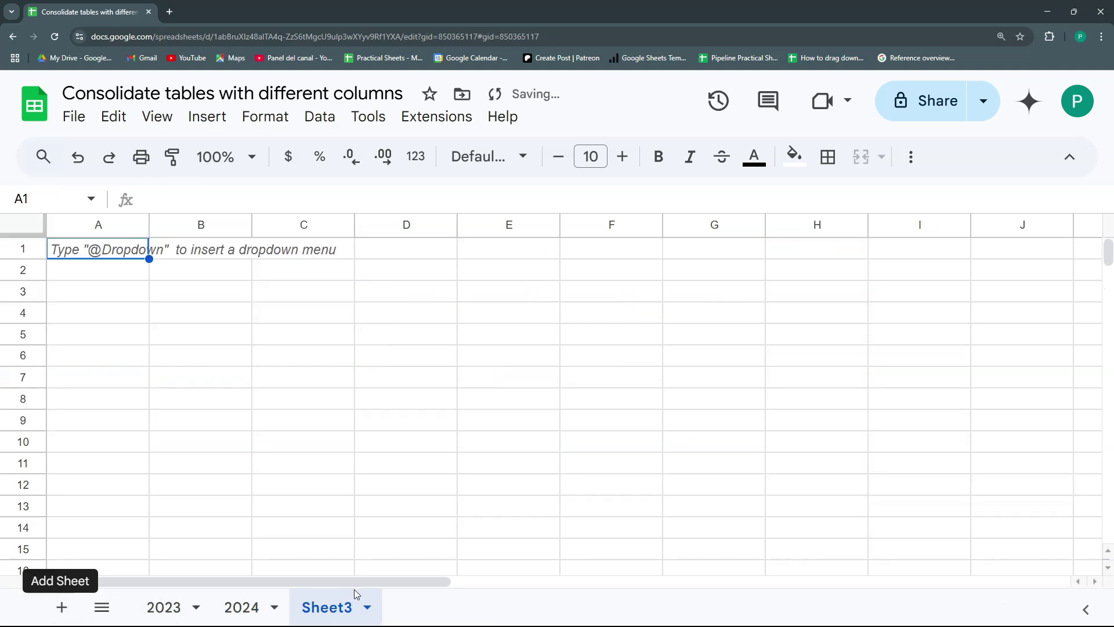
double_click(350, 608)
type("Co")
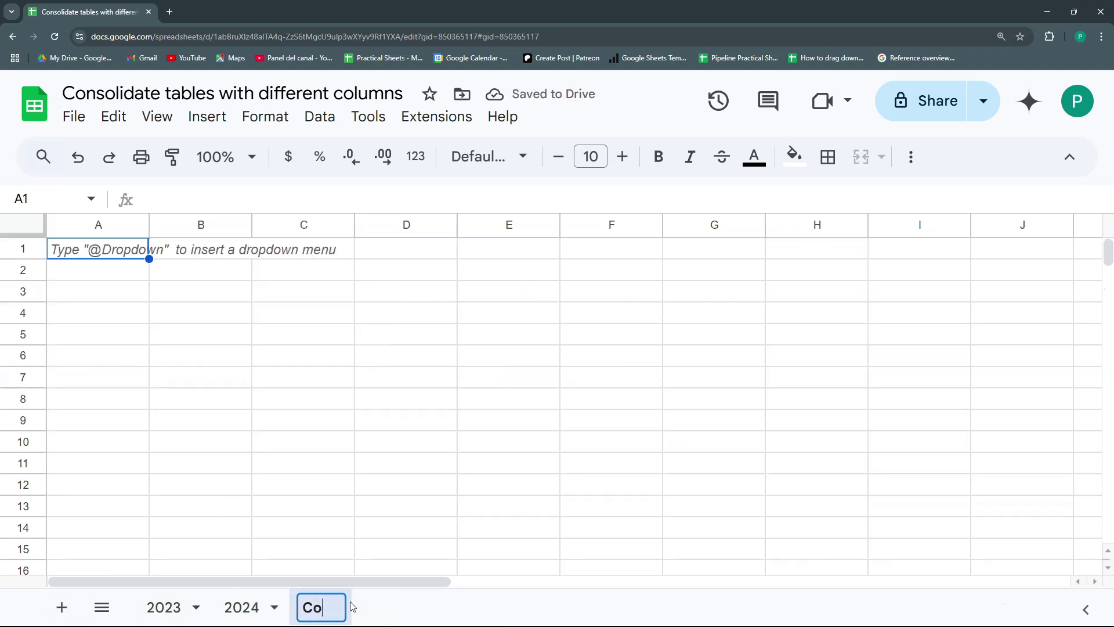
type("mbined")
key("Return")
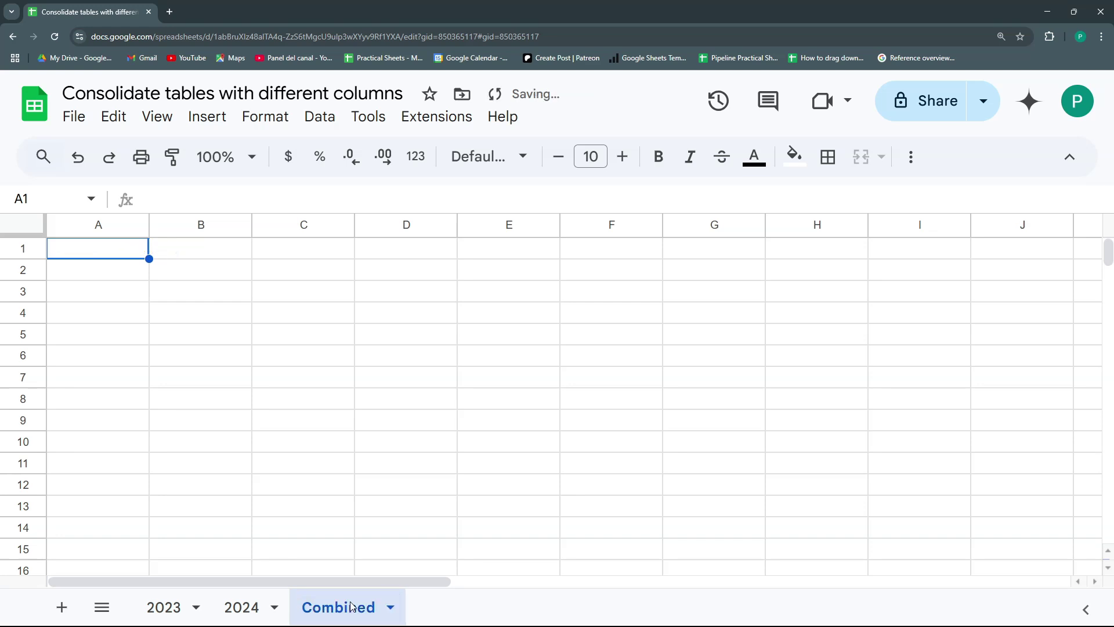
- Start a VSTACK formula in cell A1 of the Combined sheet with '2023'!A1:F10 as the first range
left_click(165, 607)
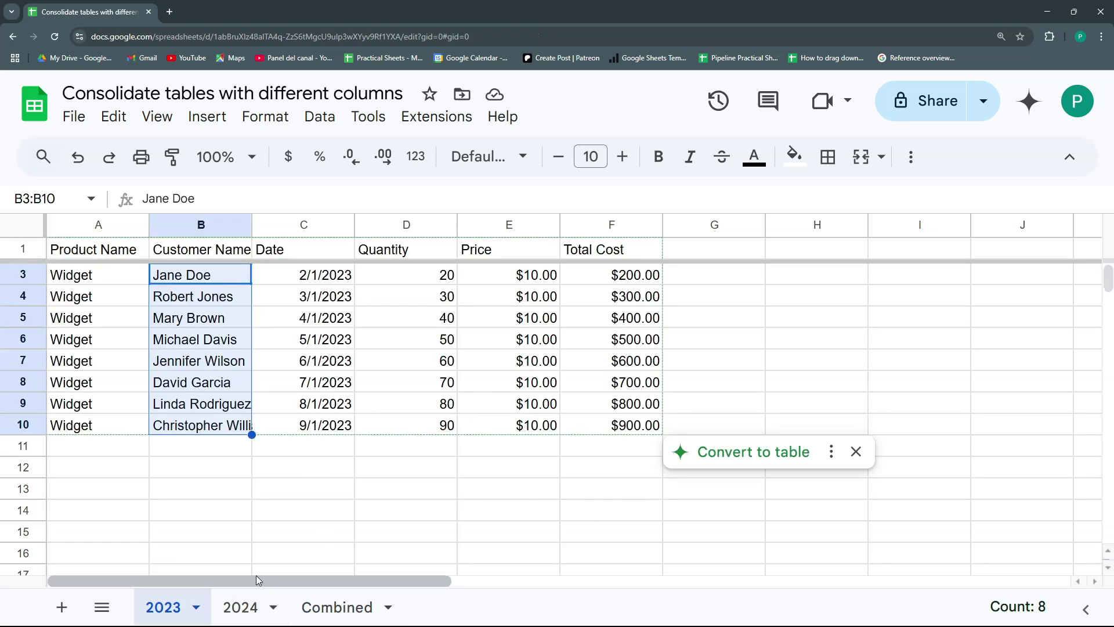
left_click(324, 607)
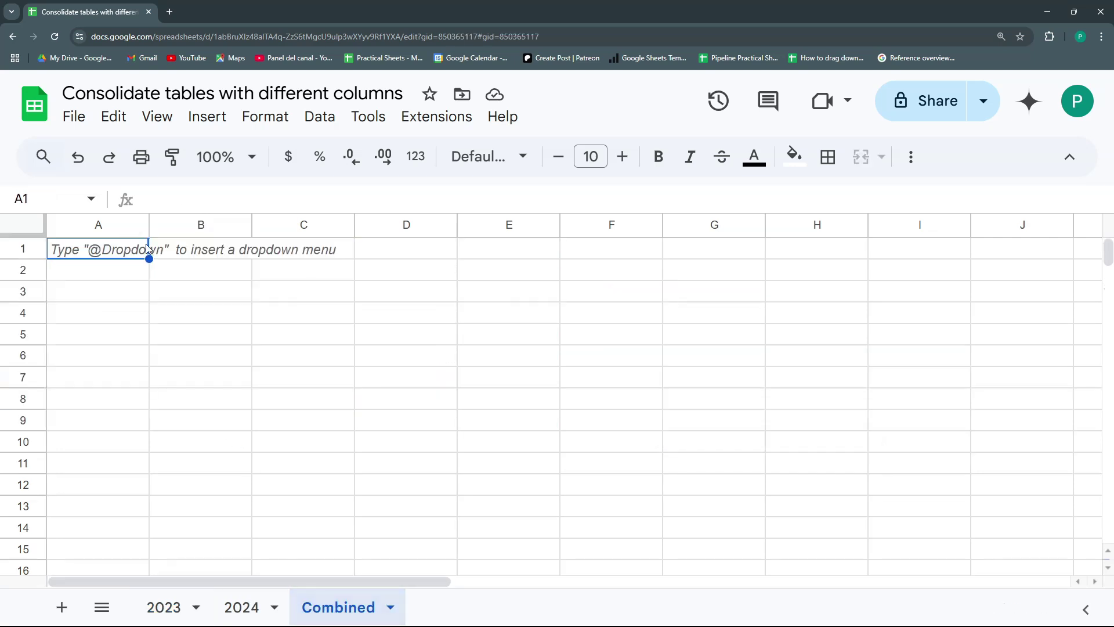
type("=v")
key("BackSpace")
type("V")
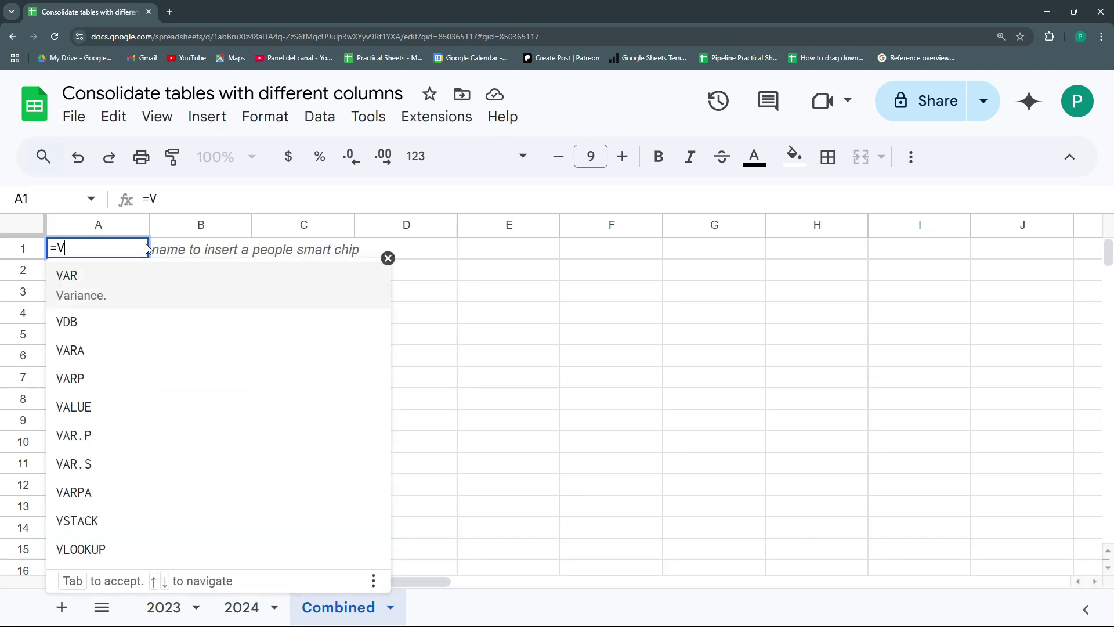
type("STACK(")
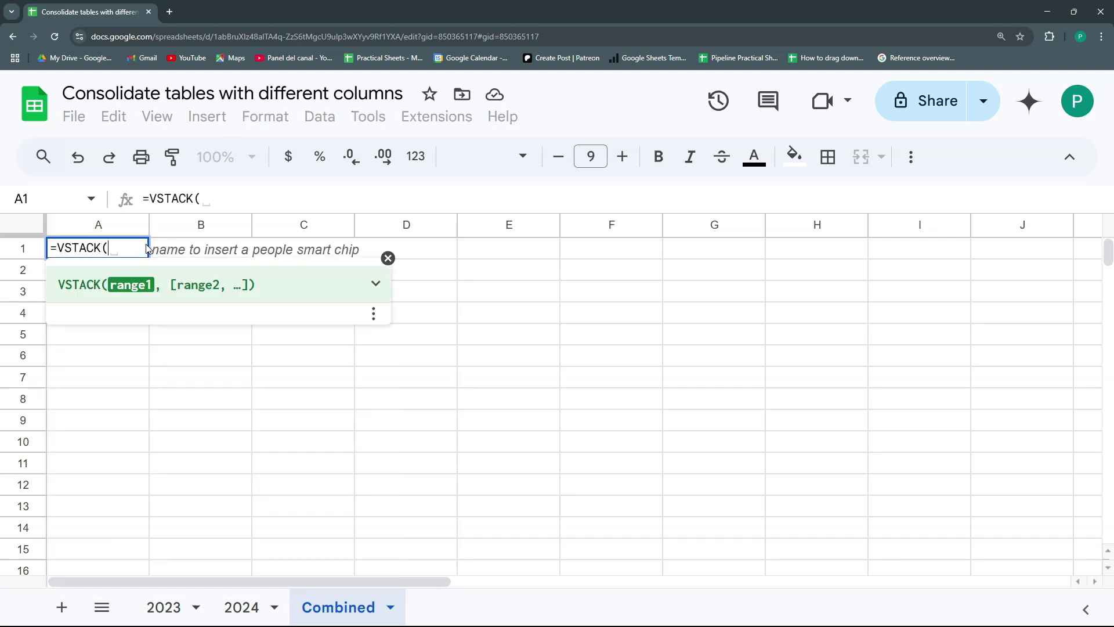
left_click(164, 607)
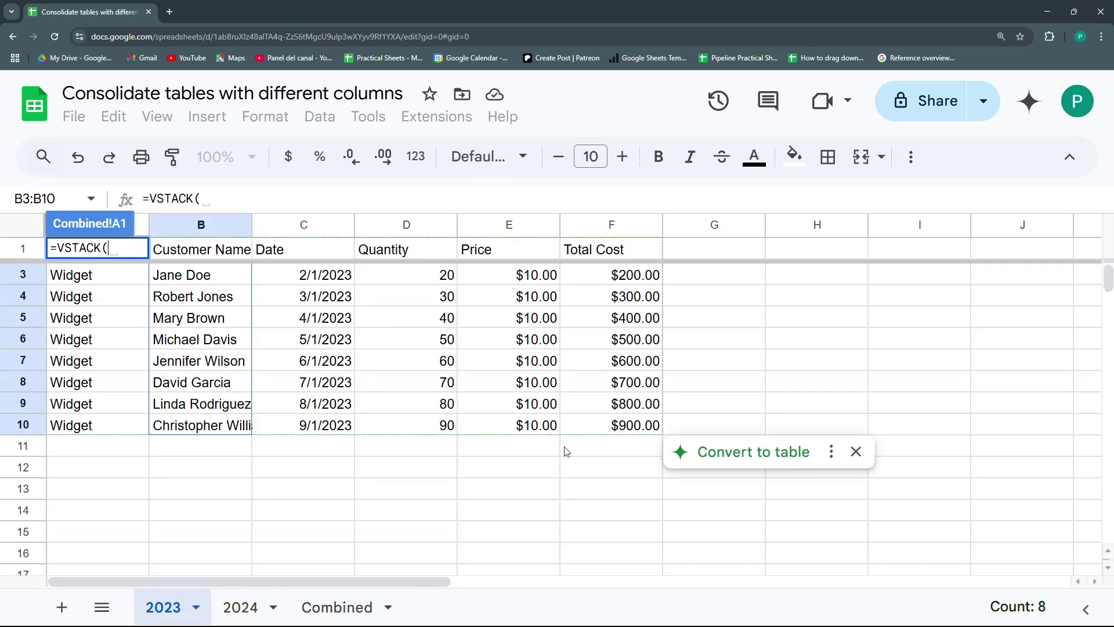
left_click_drag(617, 436, 91, 252)
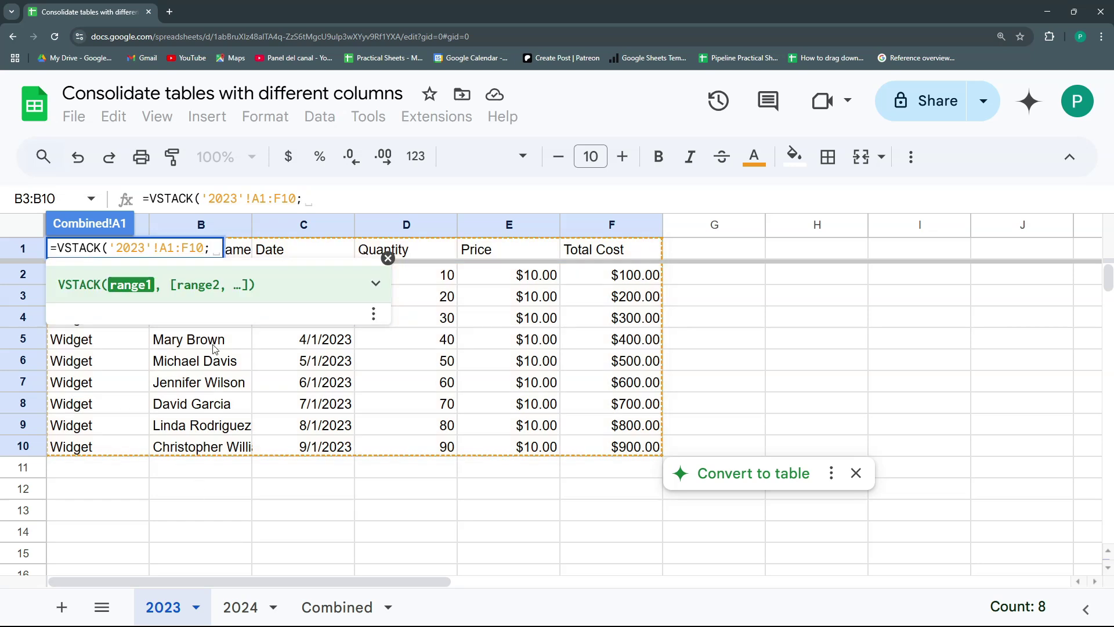
- Add '2024'!A1:H10 as the second VSTACK range and enter the formula
type(";")
left_click(241, 607)
left_click_drag(819, 448, 93, 249)
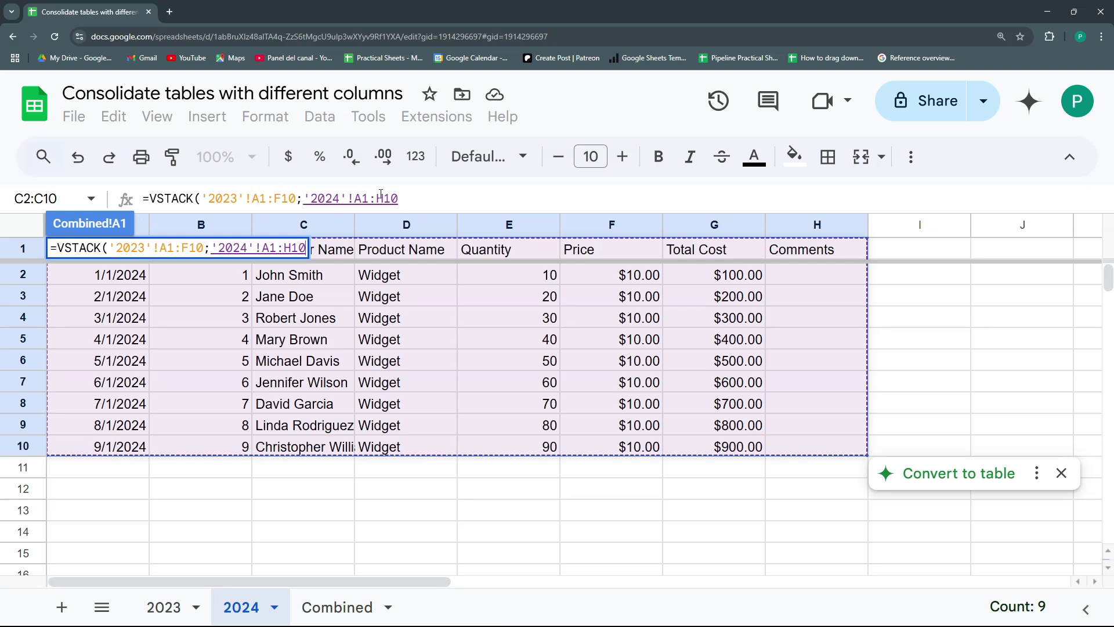
key("Return")
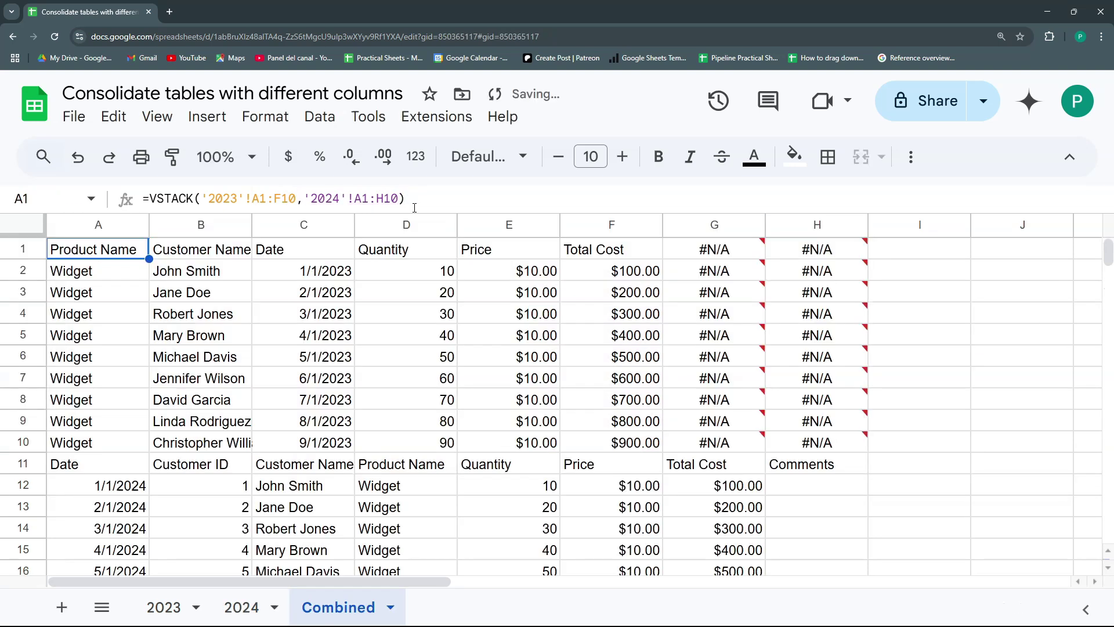
- Examine the stacked output on the Combined sheet, checking columns G and H and how the 2023 and 2024 rows line up
mouse_move(743, 317)
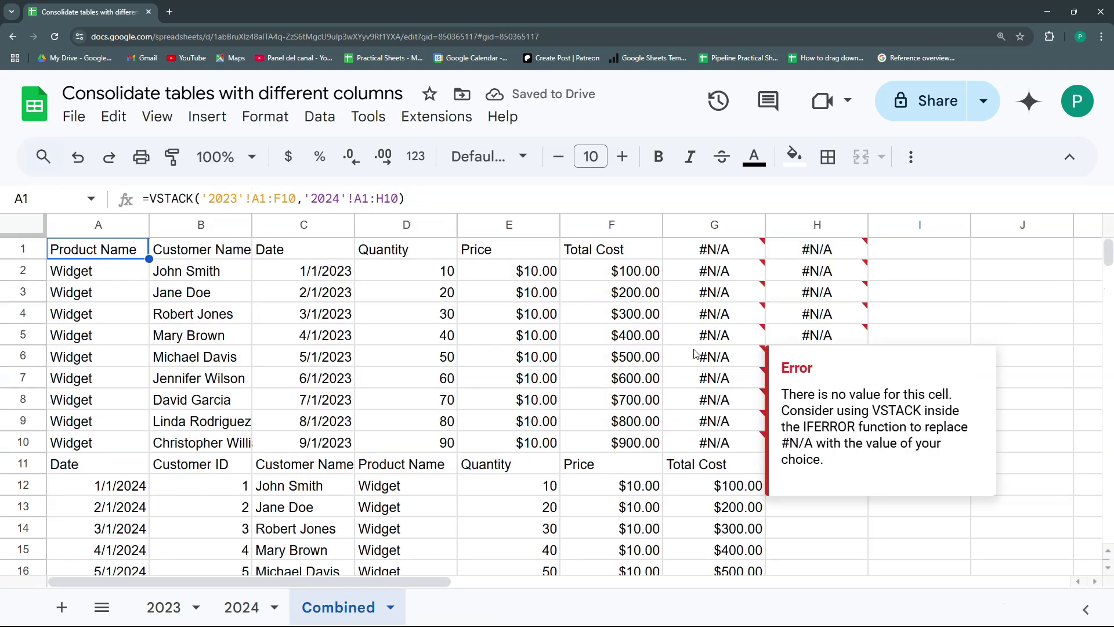
left_click_drag(701, 256, 807, 455)
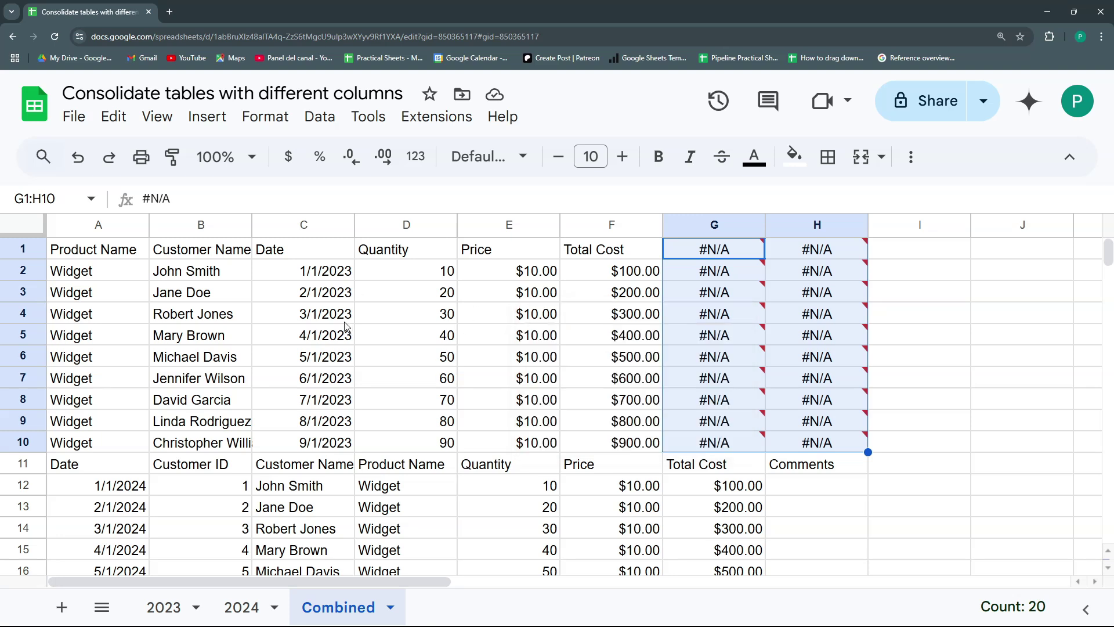
left_click(526, 291)
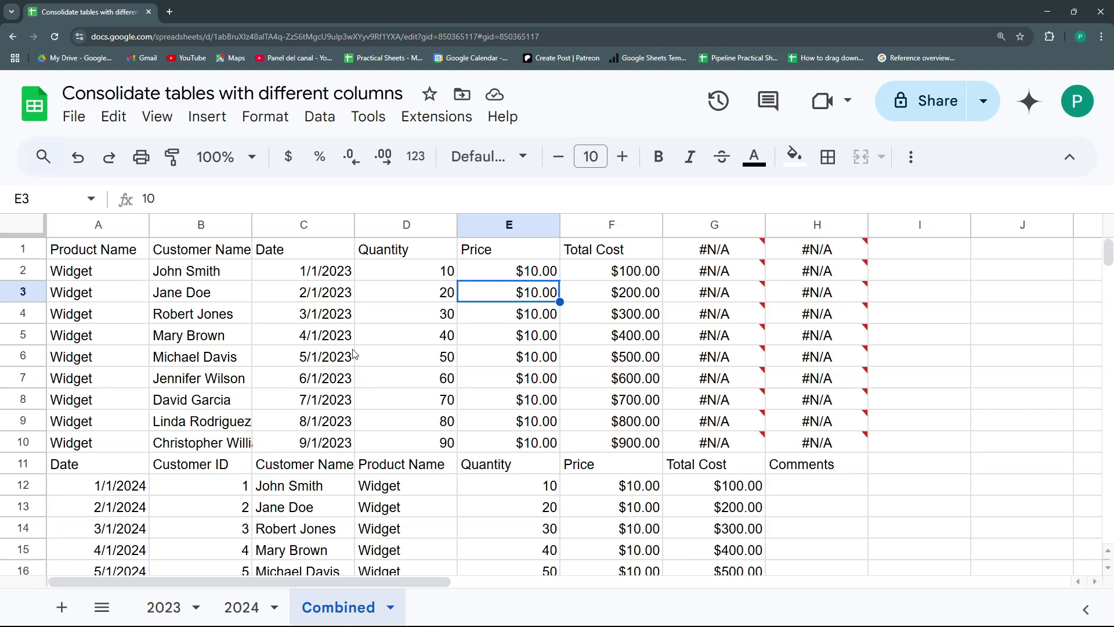
left_click_drag(116, 335, 595, 338)
left_click_drag(116, 487, 746, 506)
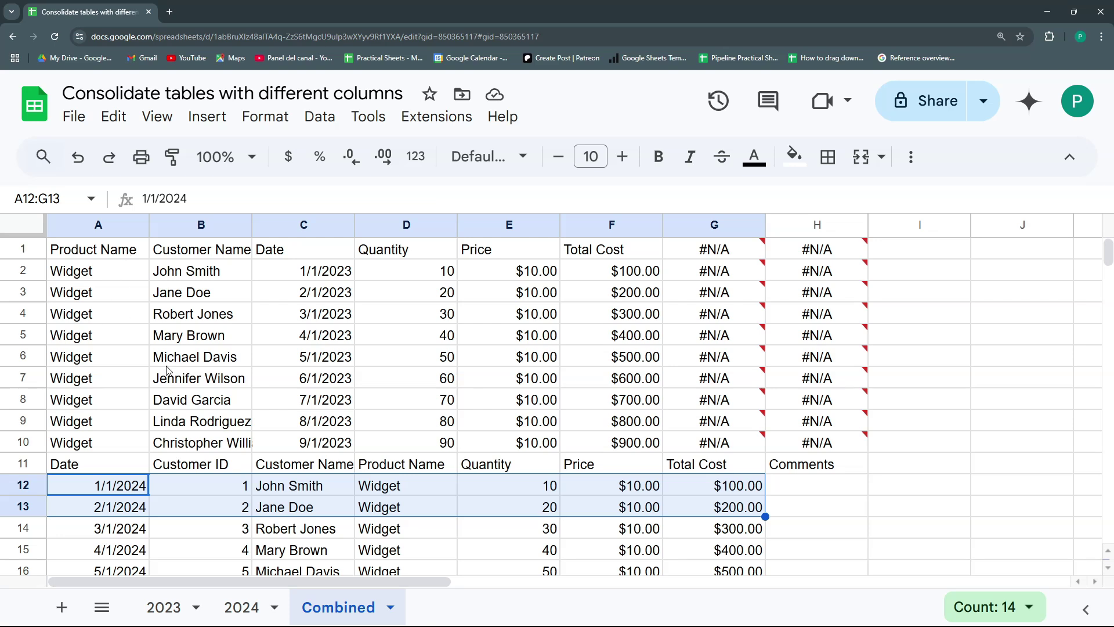
left_click_drag(110, 254, 762, 384)
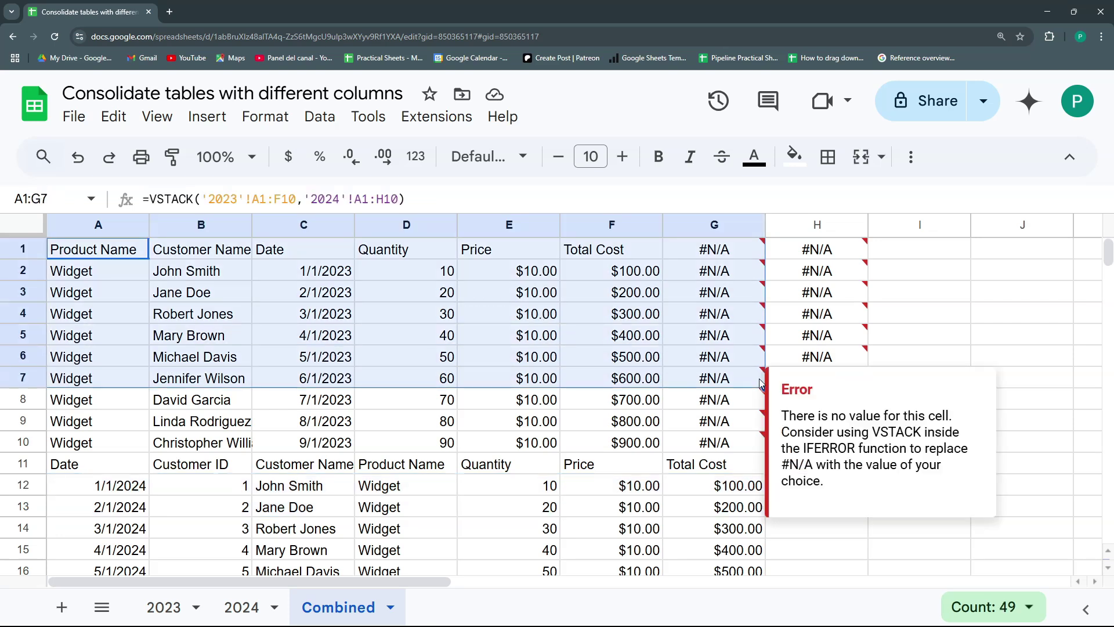
- Wrap the '2023'!A1:F10 range of the A1 formula in CHOOSECOLS, picking column 3, and enter it
left_click_drag(112, 466, 116, 525)
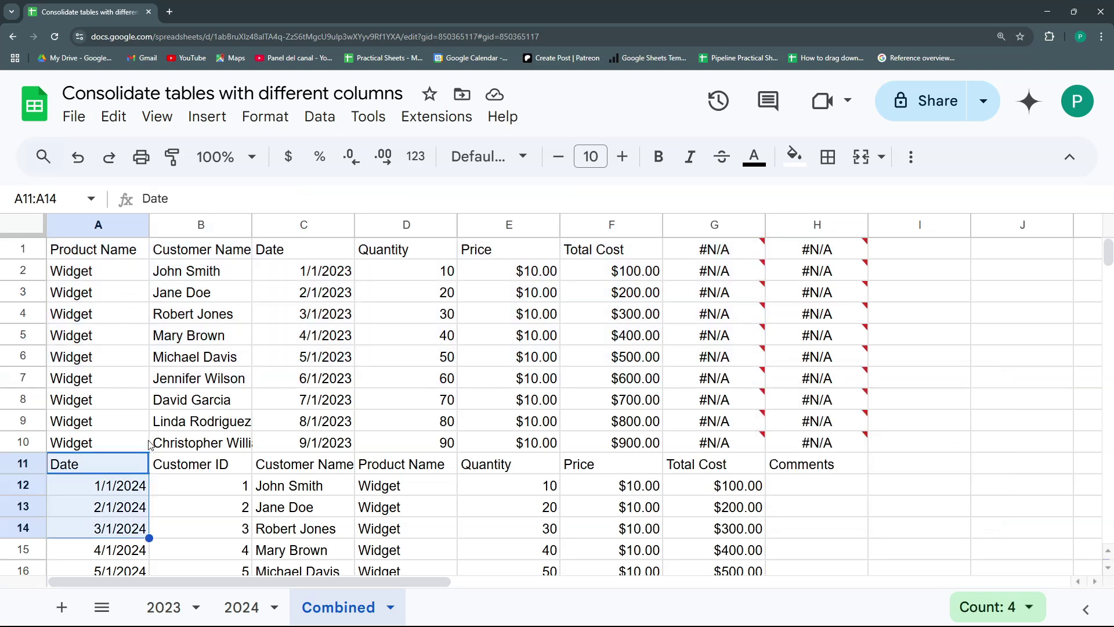
left_click(323, 314)
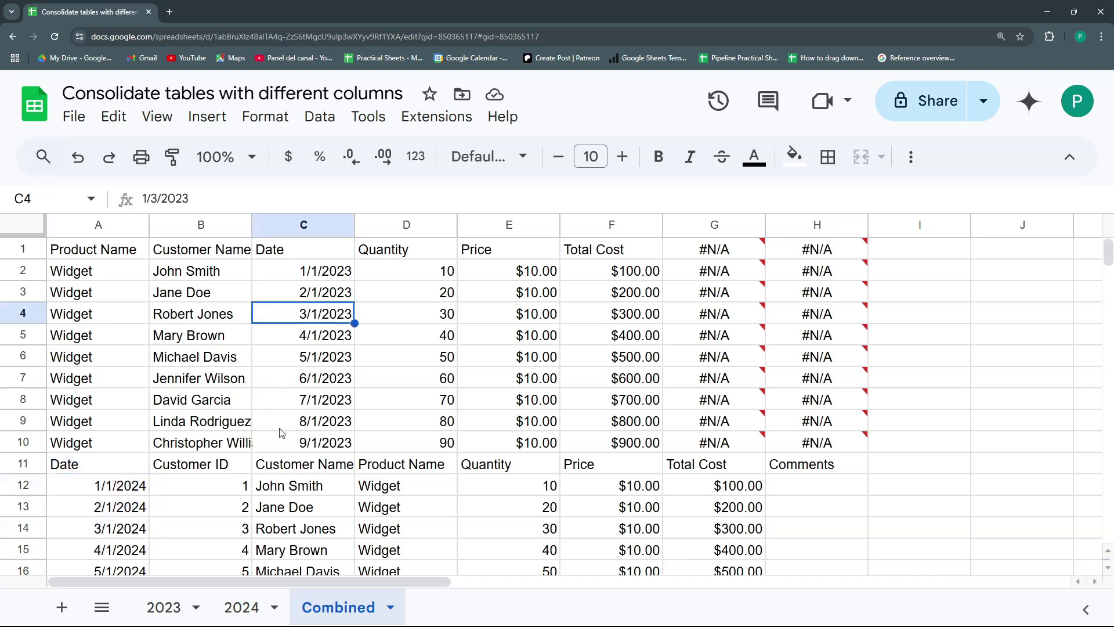
left_click(99, 249)
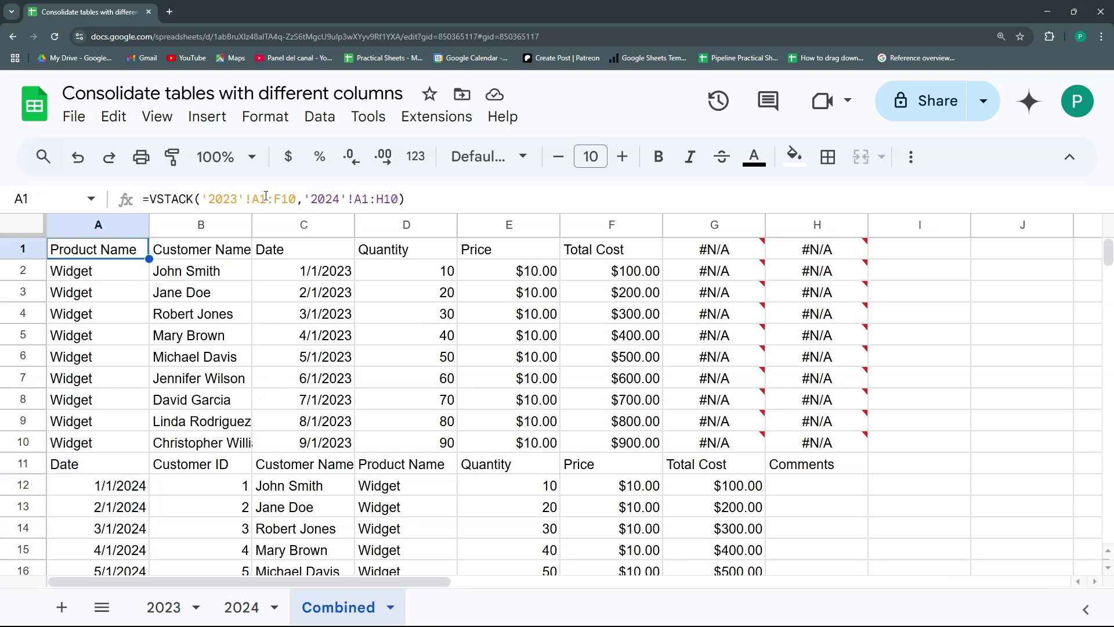
left_click(205, 199)
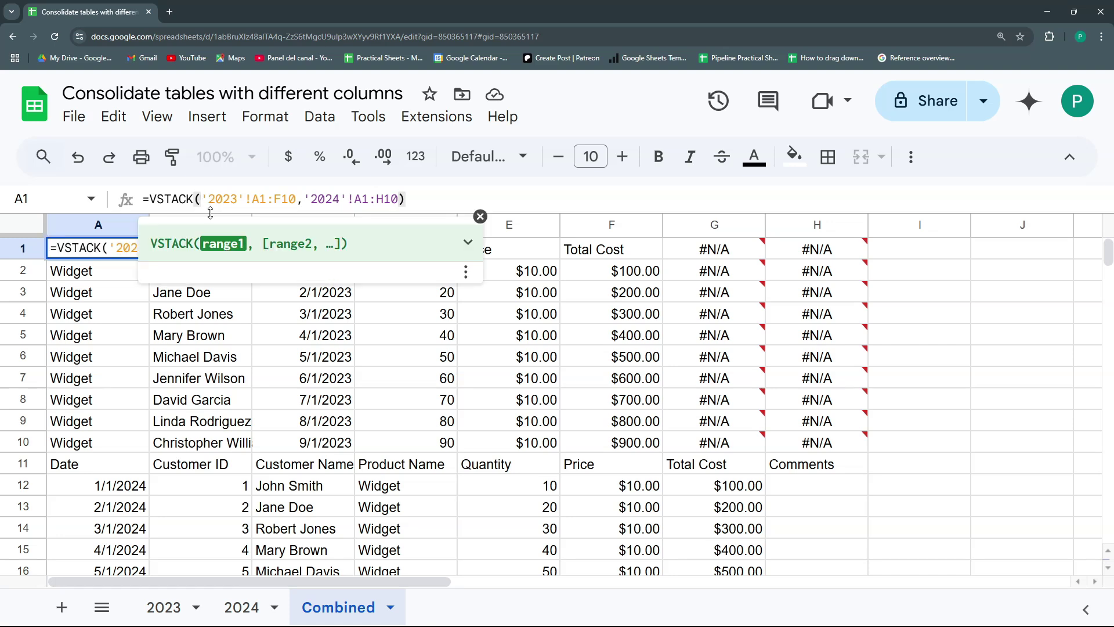
type("CHOOS")
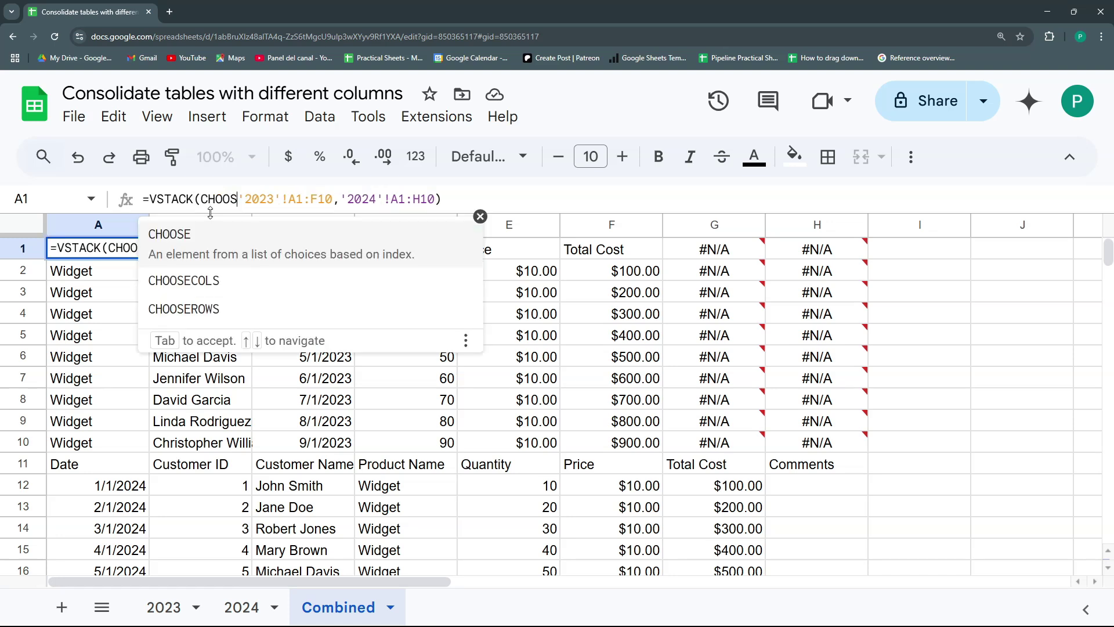
left_click(210, 281)
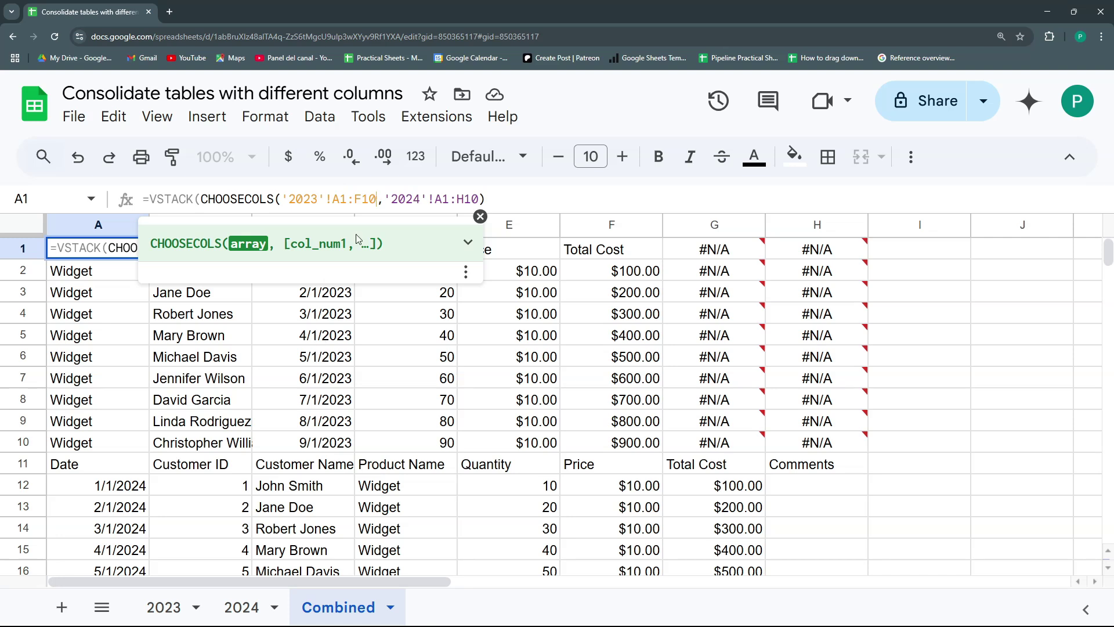
left_click(393, 204)
type("3,")
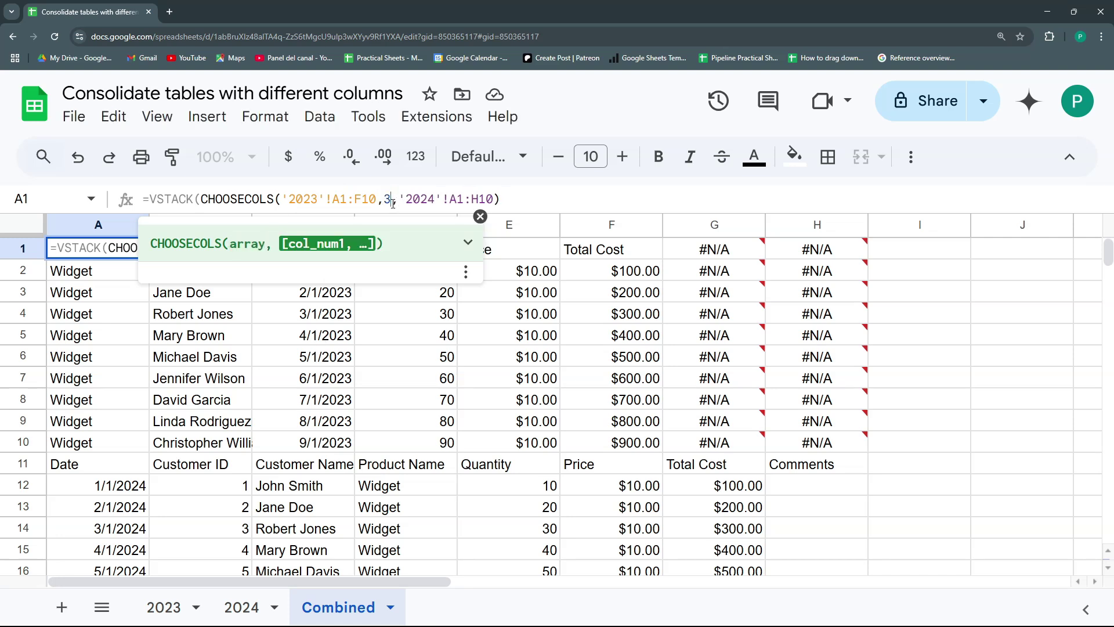
type(")")
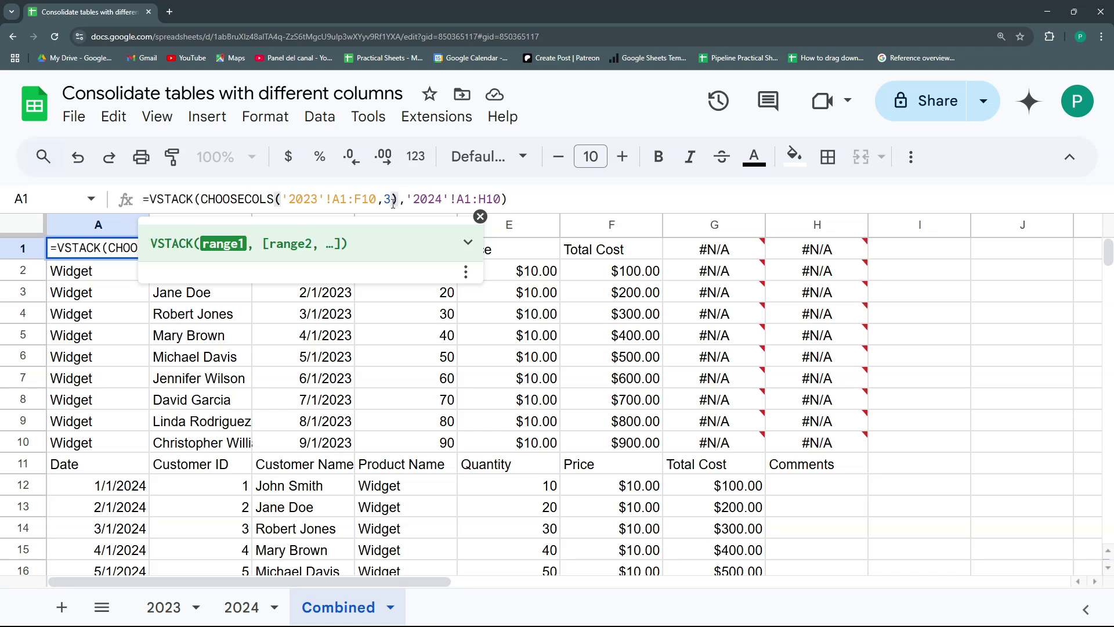
key("Return")
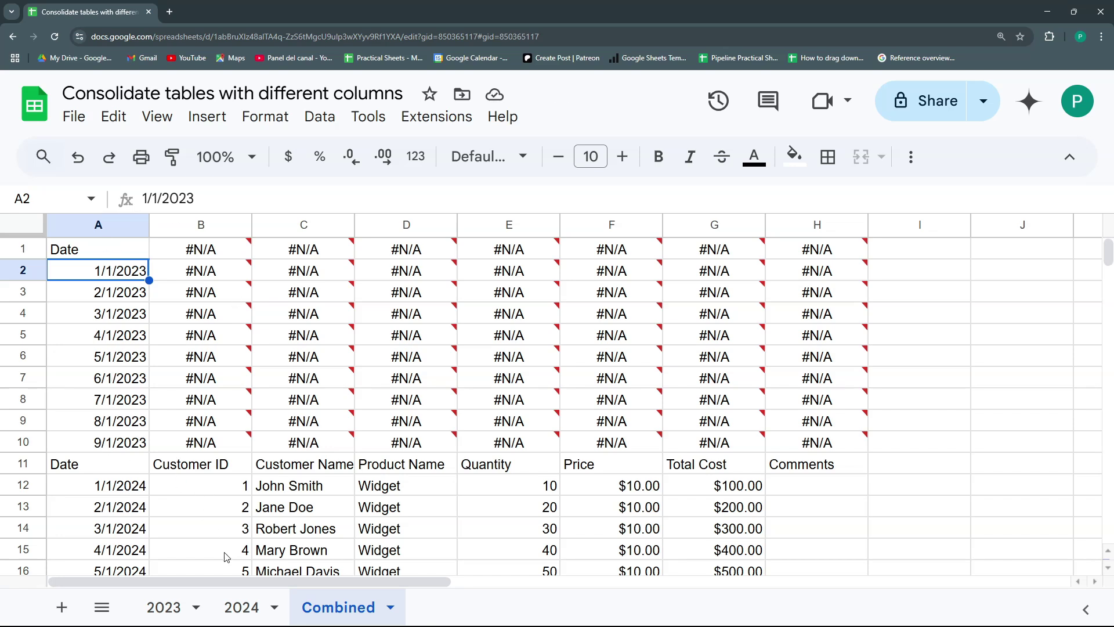
- Wrap the '2024'!A1:H10 range in CHOOSECOLS, picking column 1, and check the stacked Date column
scroll(206, 461, "down", 1)
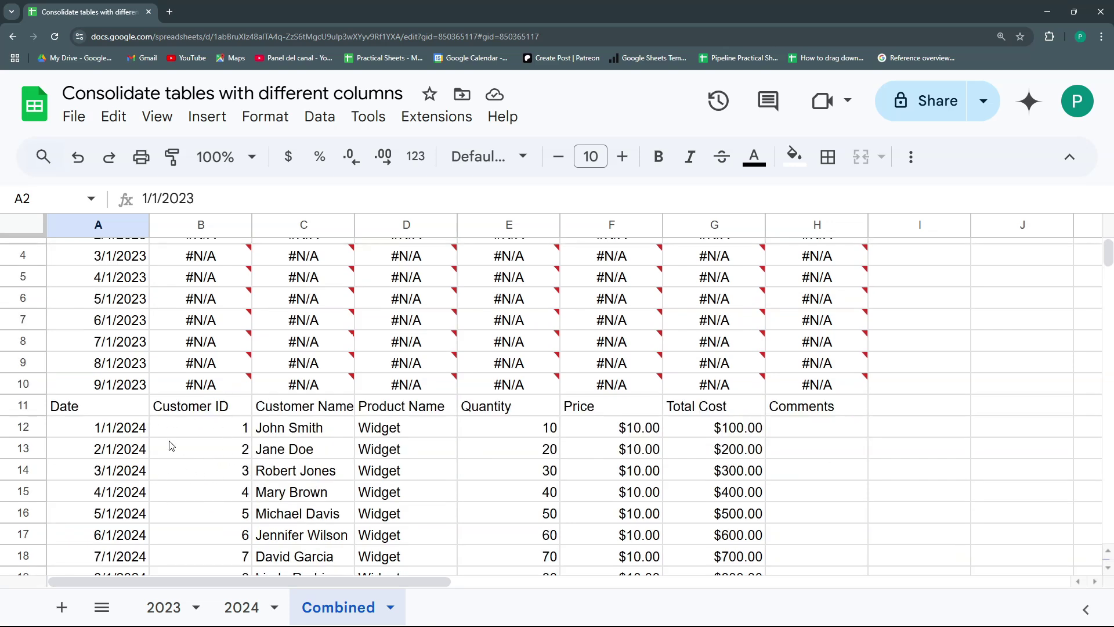
scroll(161, 427, "up", 1)
left_click(120, 249)
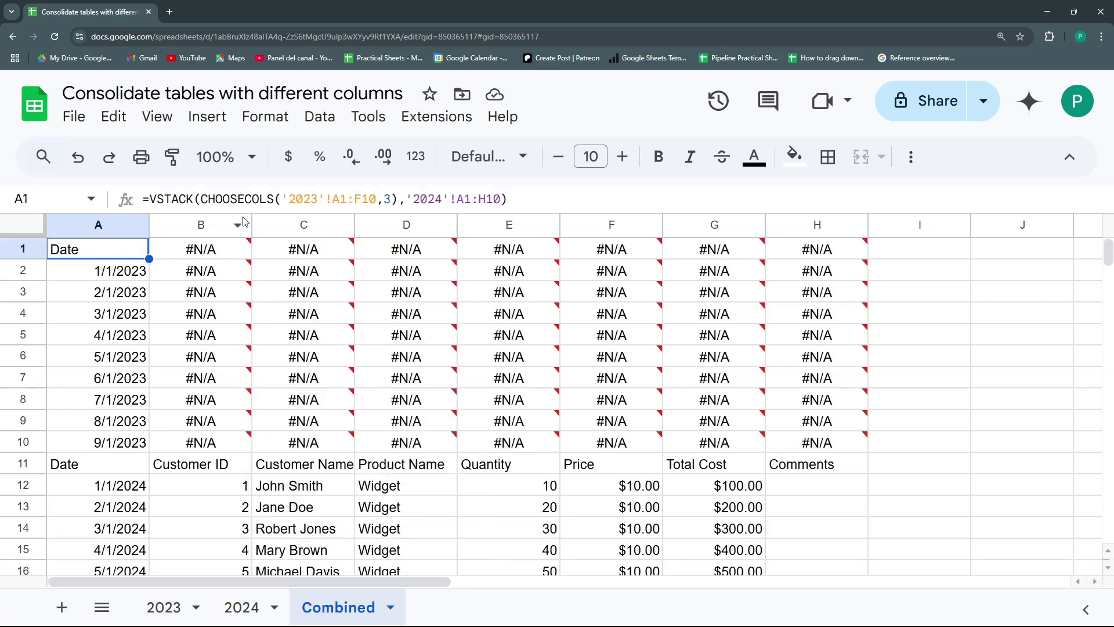
left_click(406, 199)
type("CHOOSECOLS('2024'!A1:H10")
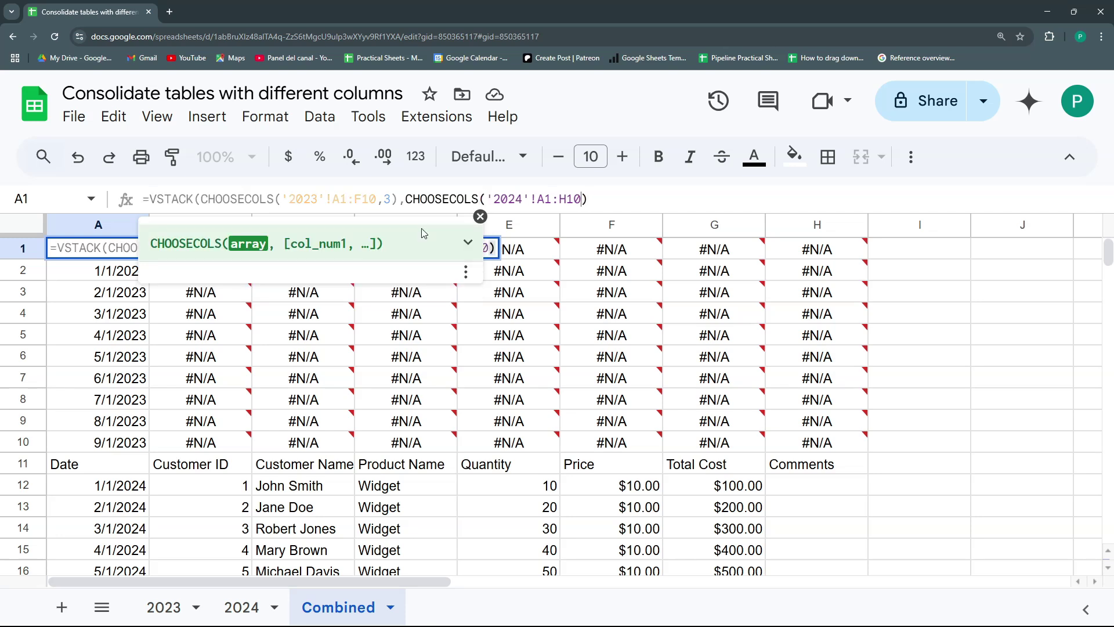
type(",1)")
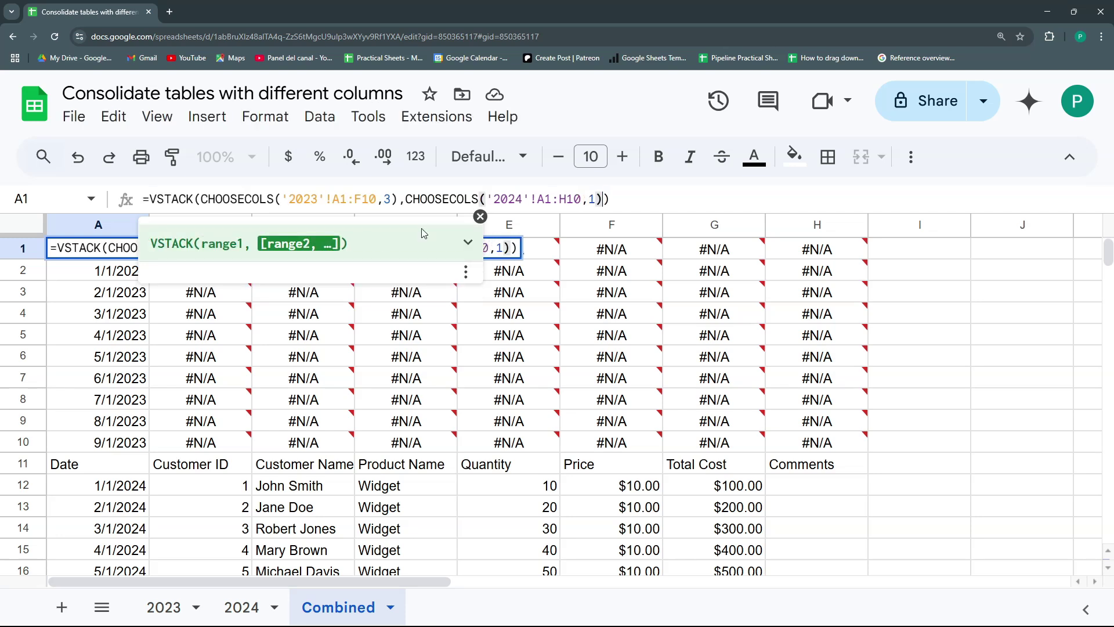
key("Return")
left_click_drag(215, 274, 547, 370)
left_click_drag(111, 252, 119, 418)
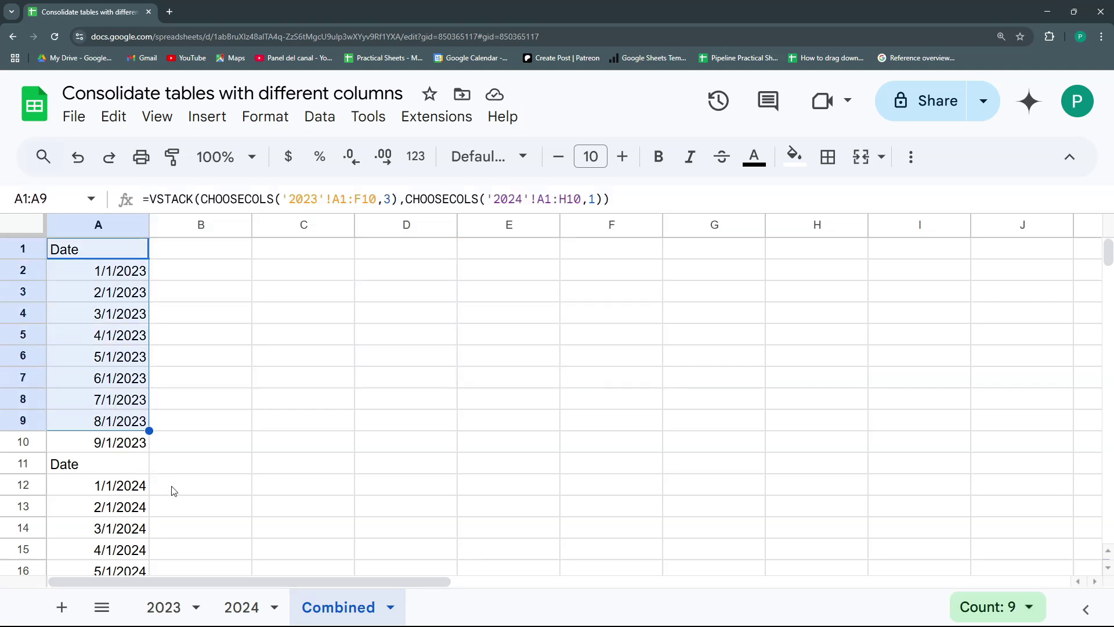
- Check the column order on the 2023 sheet and add column 2 to the 2023 CHOOSECOLS on Combined
left_click(171, 607)
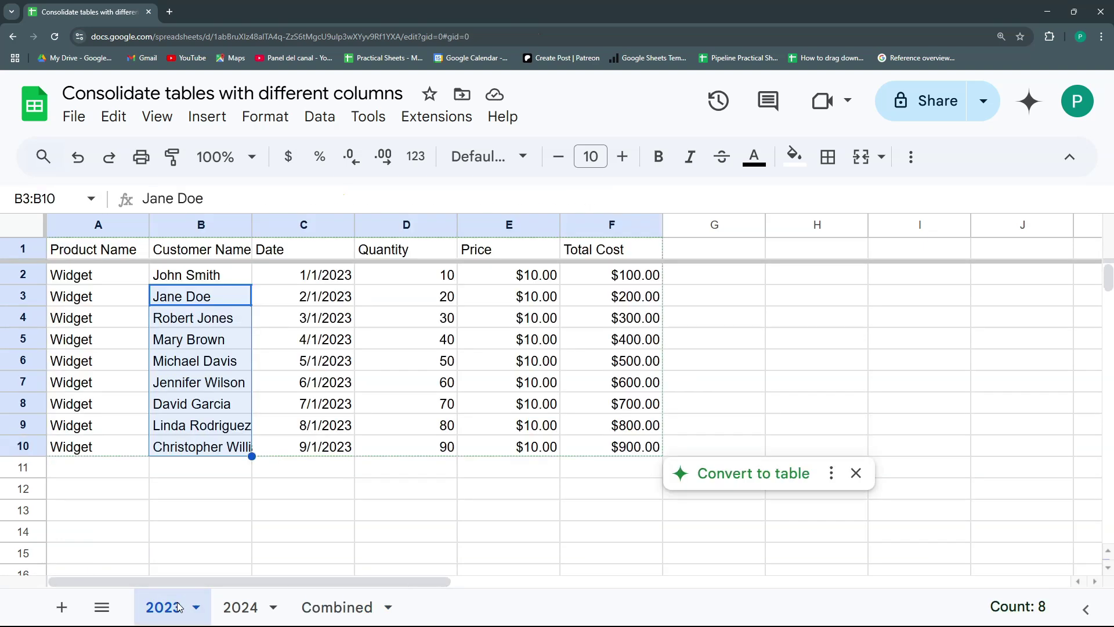
left_click(328, 607)
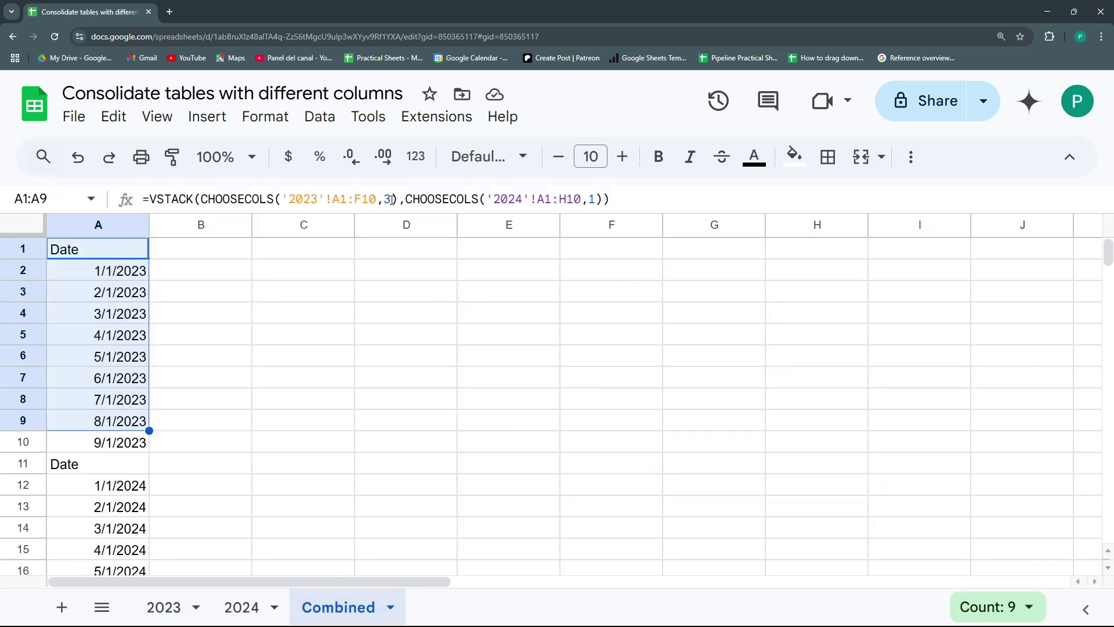
left_click(391, 199)
type(",2")
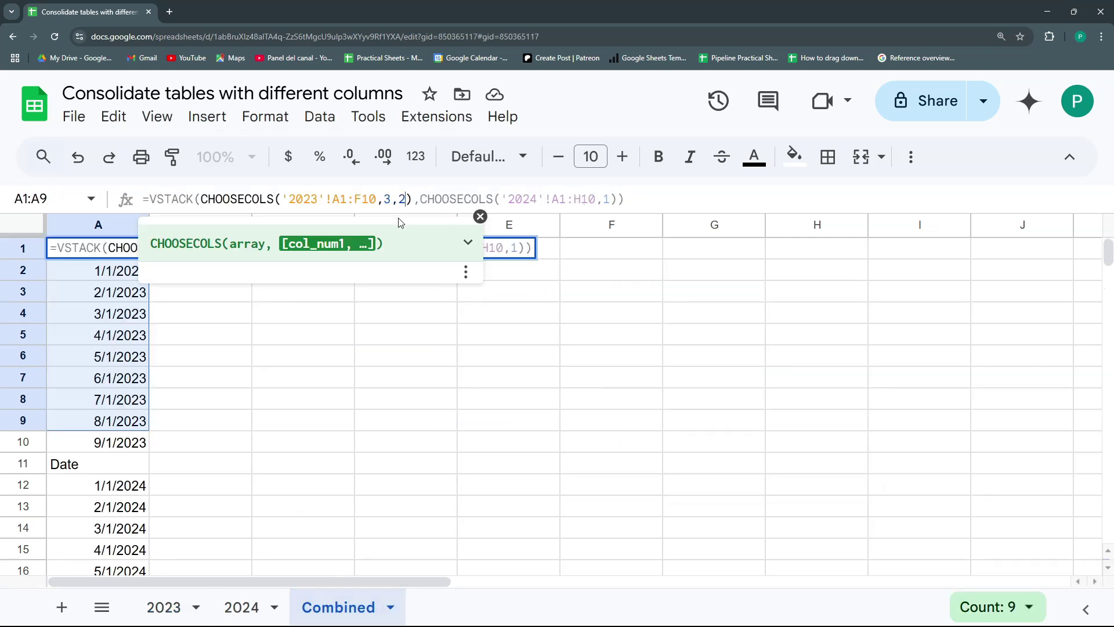
key("Return")
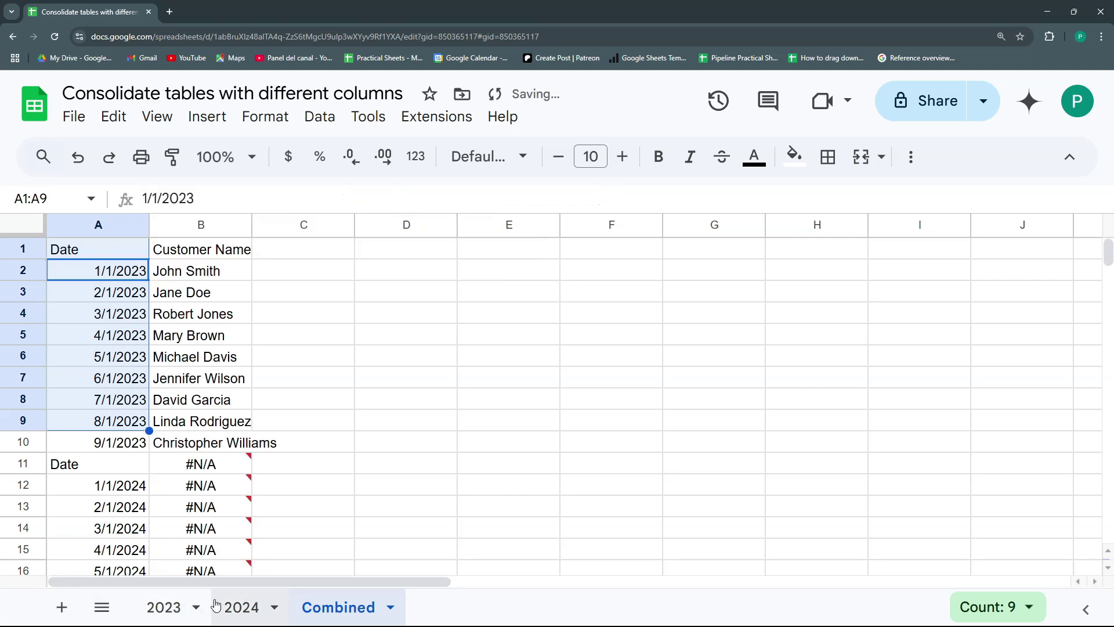
- Look up the Customer Name column on the 2024 sheet and add column 3 to the 2024 CHOOSECOLS
left_click(233, 607)
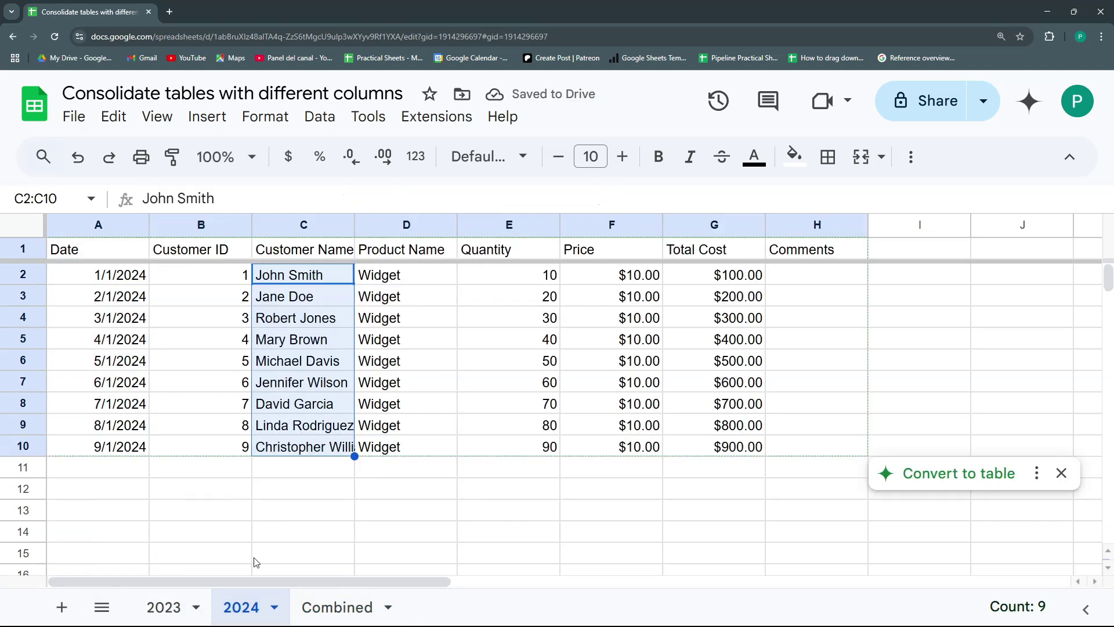
left_click(337, 607)
left_click(614, 198)
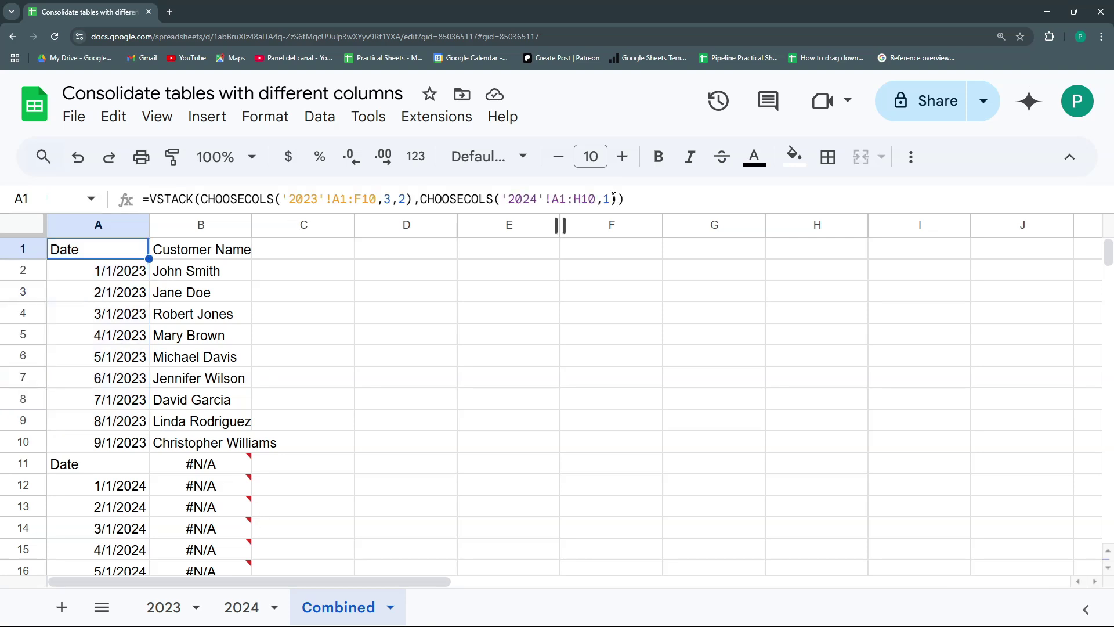
type(",3")
key("Return")
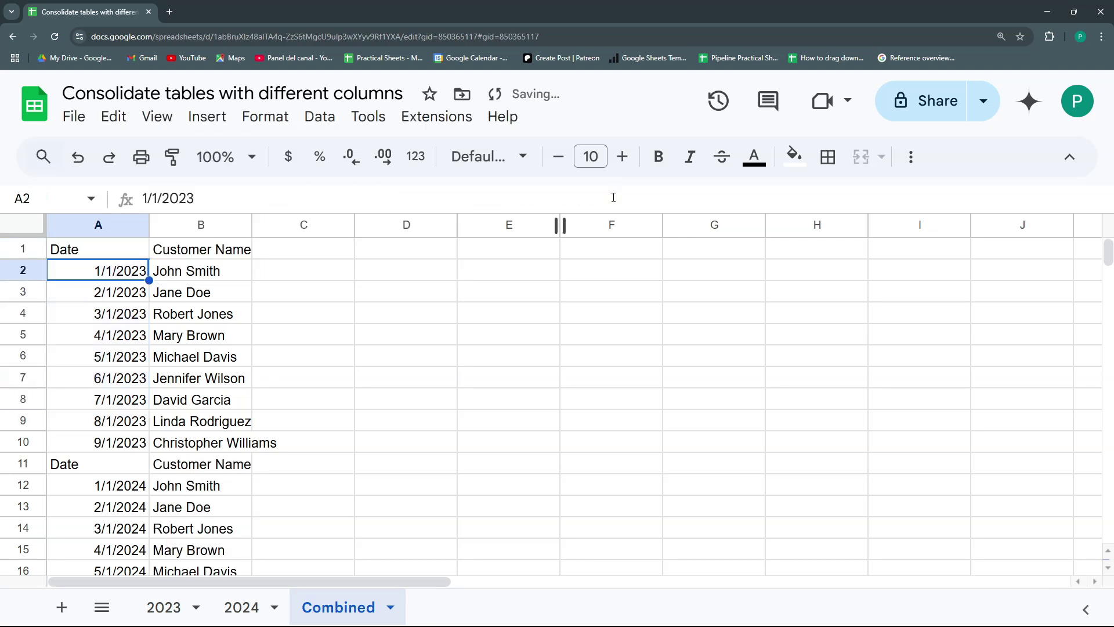
- Find the Product Name column on the 2023 sheet and append column 1 to the 2023 CHOOSECOLS
left_click(176, 599)
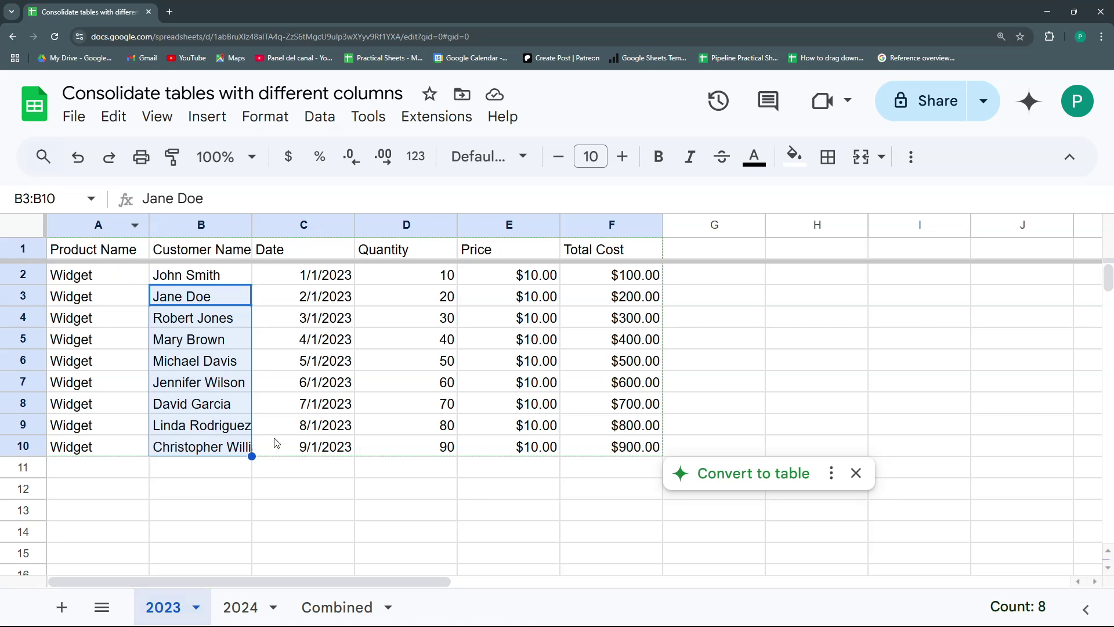
left_click(351, 604)
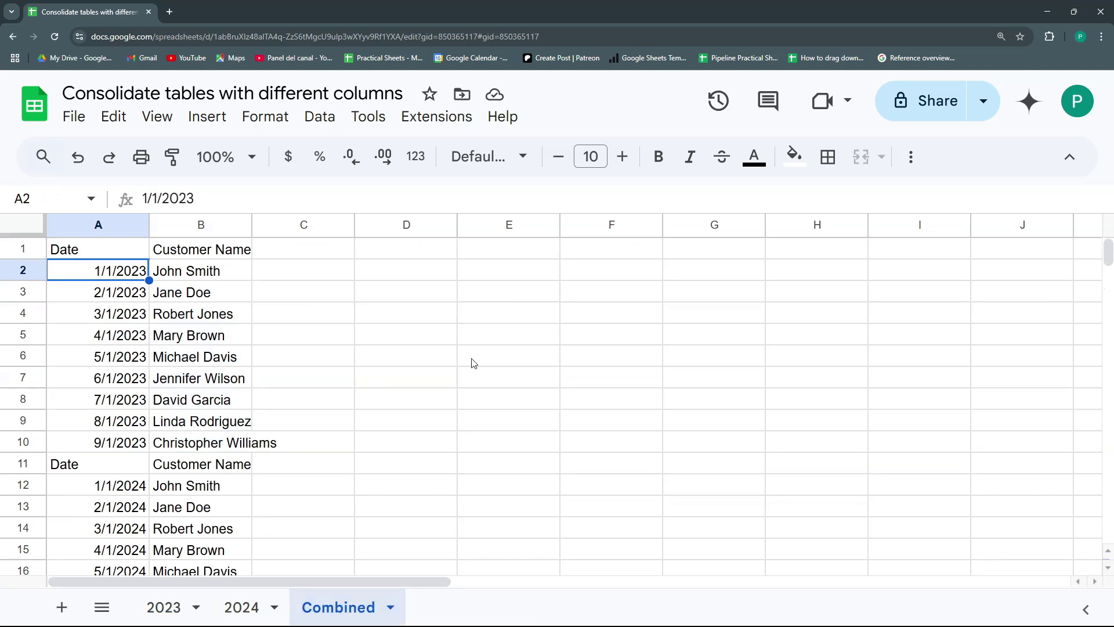
left_click(130, 251)
left_click(406, 198)
type(",1")
key("Return")
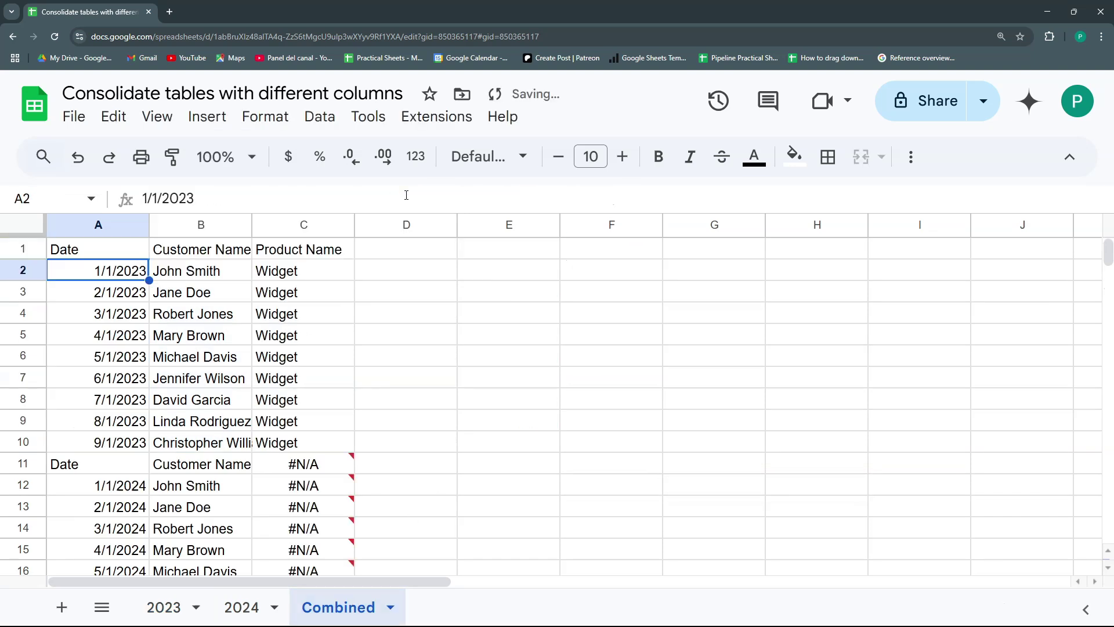
- Find the Product Name column on the 2024 sheet and append column 4 to the 2024 CHOOSECOLS
left_click(242, 607)
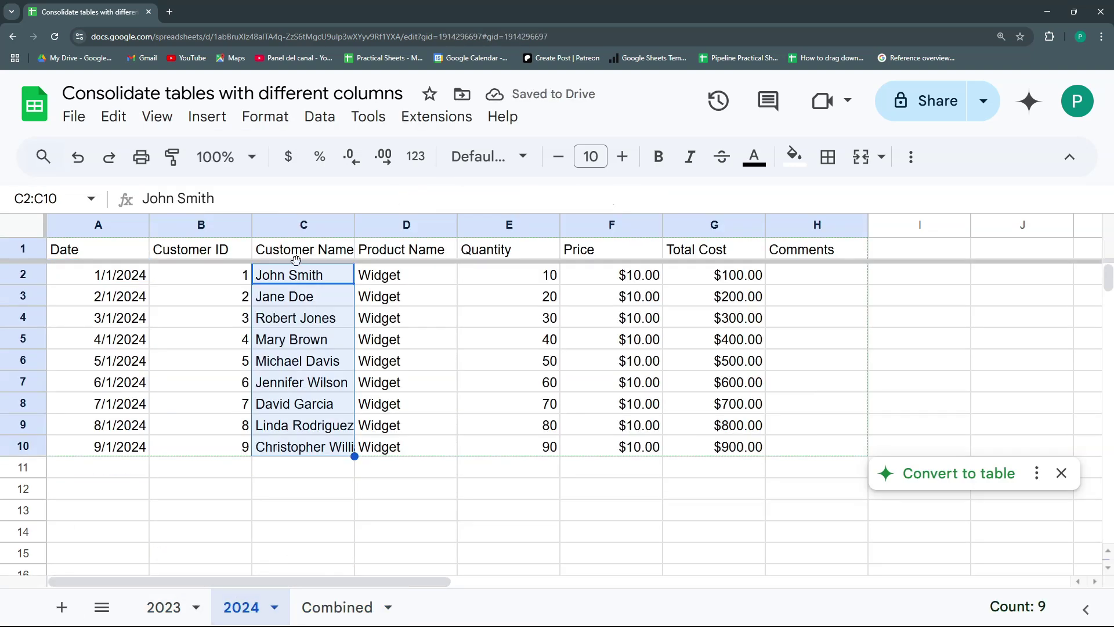
left_click(348, 605)
left_click(643, 199)
type(",")
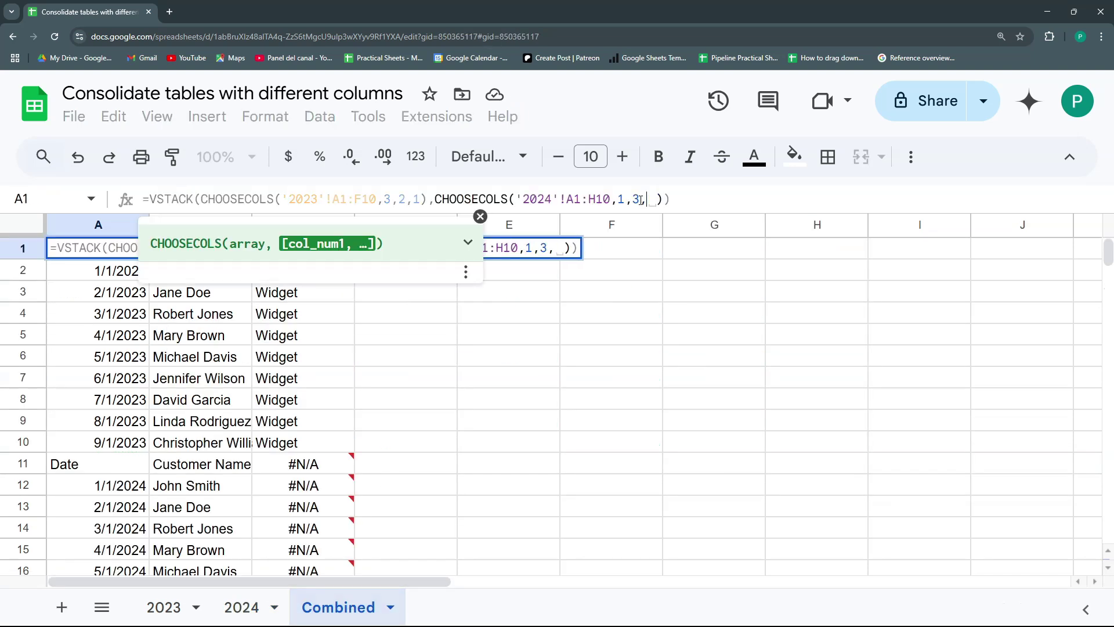
type("2")
key("Return")
- Append columns 4, 5 and 6 (Quantity, Price, Total Cost) to the 2023 CHOOSECOLS after checking the 2023 sheet
left_click(176, 602)
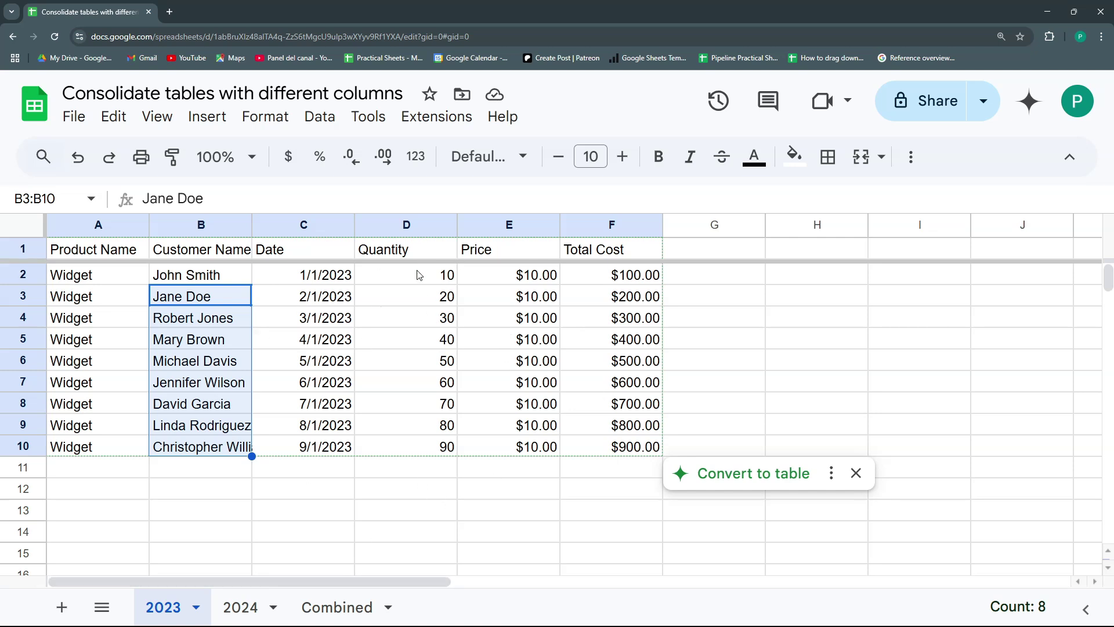
left_click(337, 607)
key("Up")
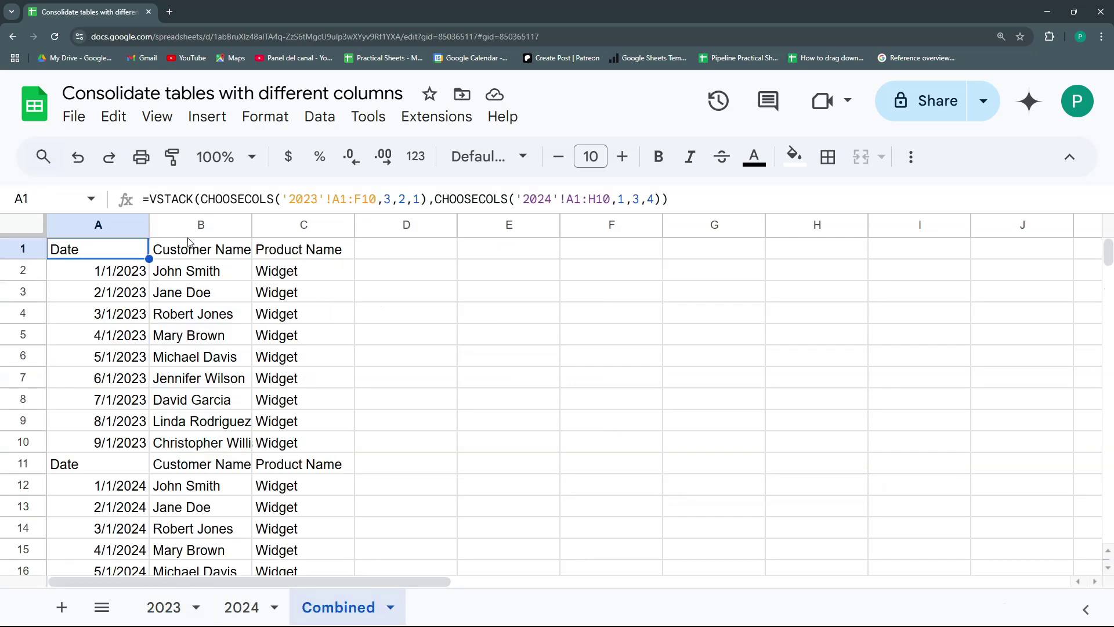
left_click(416, 200)
type(",4,5,6")
key("Return")
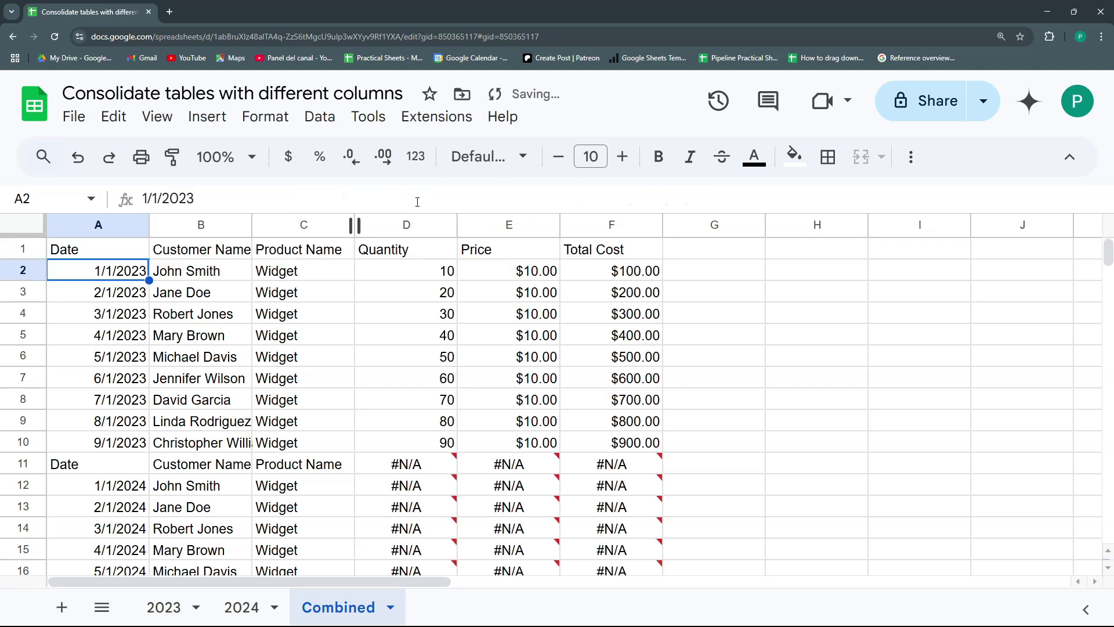
- Append columns 5, 6 and 7 (Quantity, Price, Total Cost) to the 2024 CHOOSECOLS after checking the 2024 sheet
left_click(241, 607)
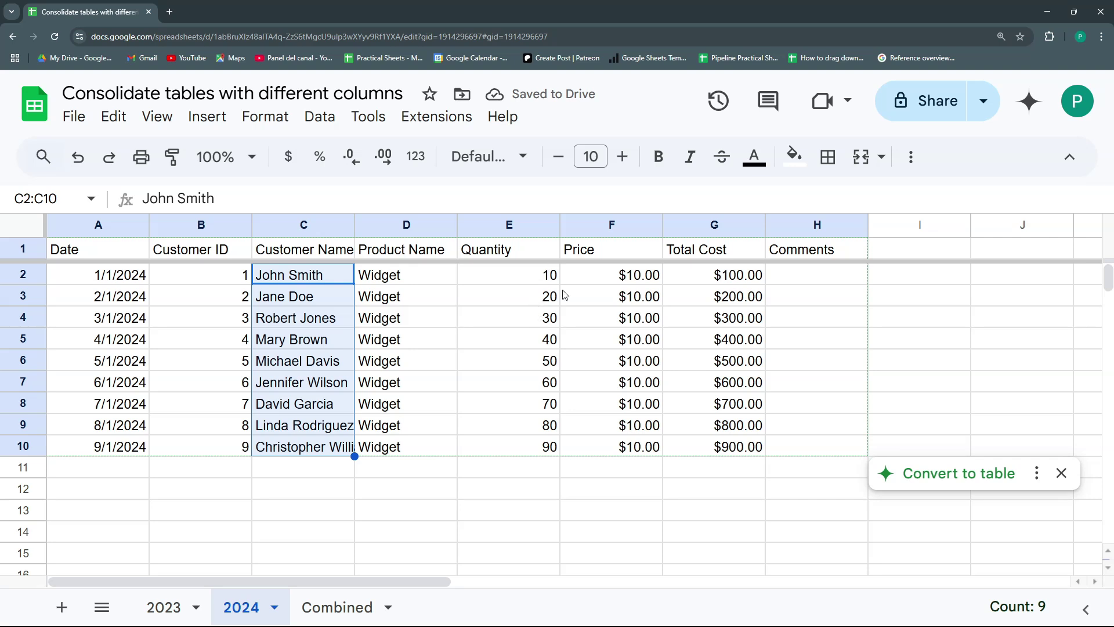
left_click(338, 607)
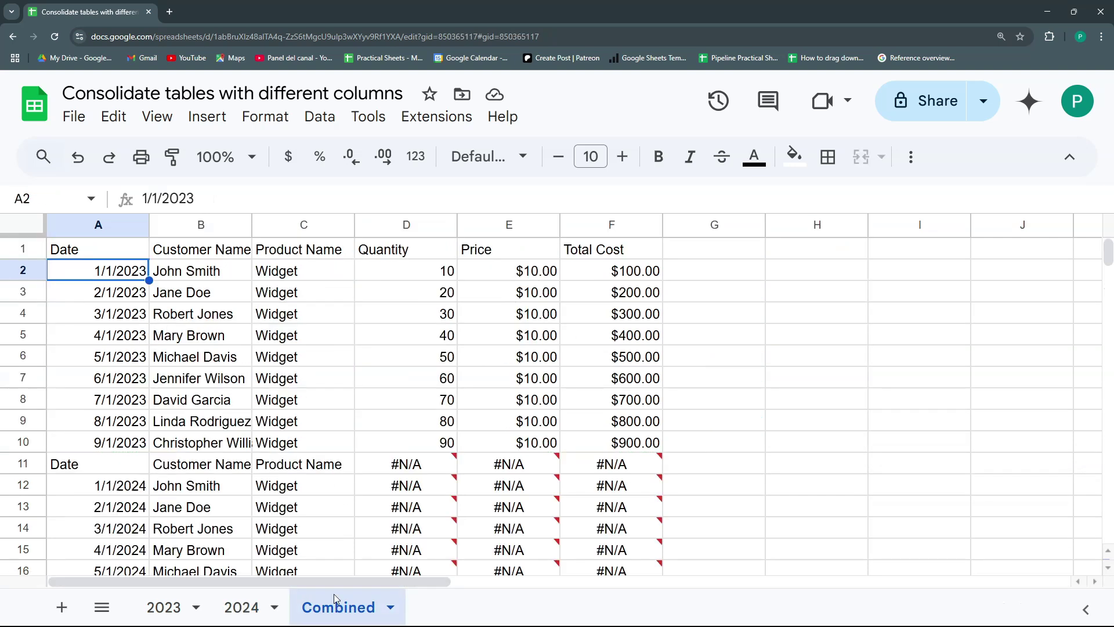
key("Up")
left_click(699, 199)
type(",5,6,7")
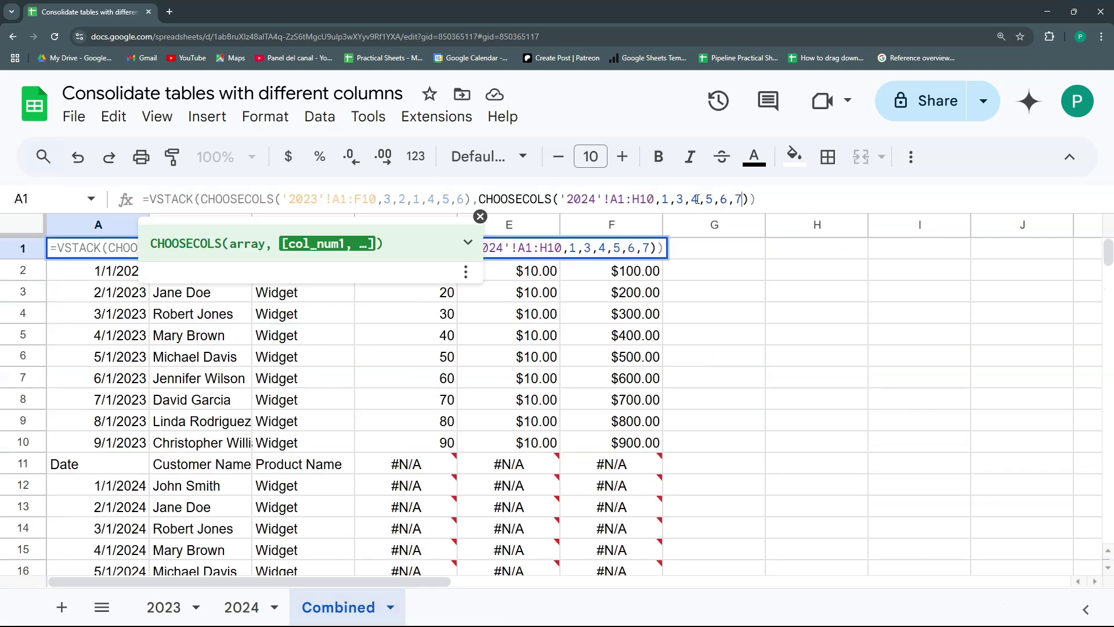
key("Return")
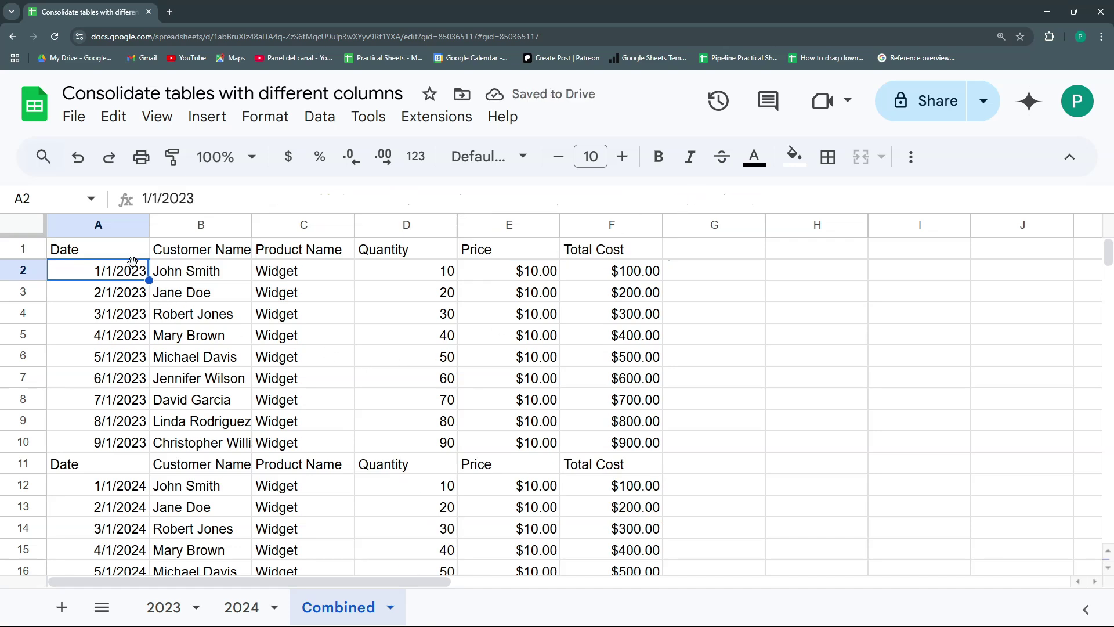
- Start the 2024 range at A2 in the Combined formula to drop the repeated header row
left_click_drag(136, 450, 566, 466)
left_click(130, 469)
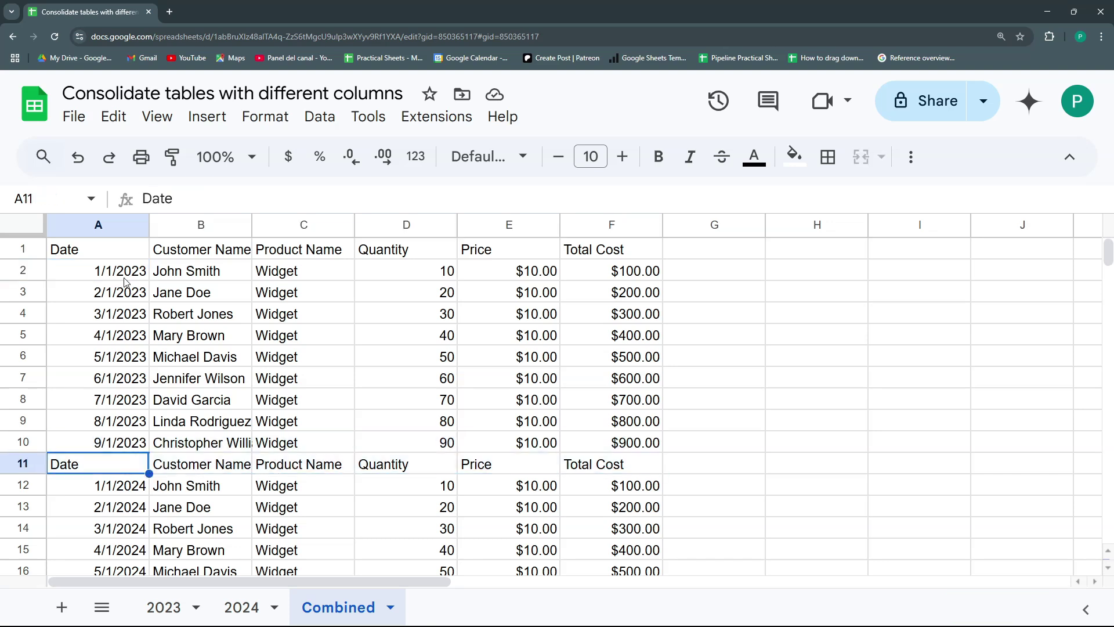
left_click(111, 247)
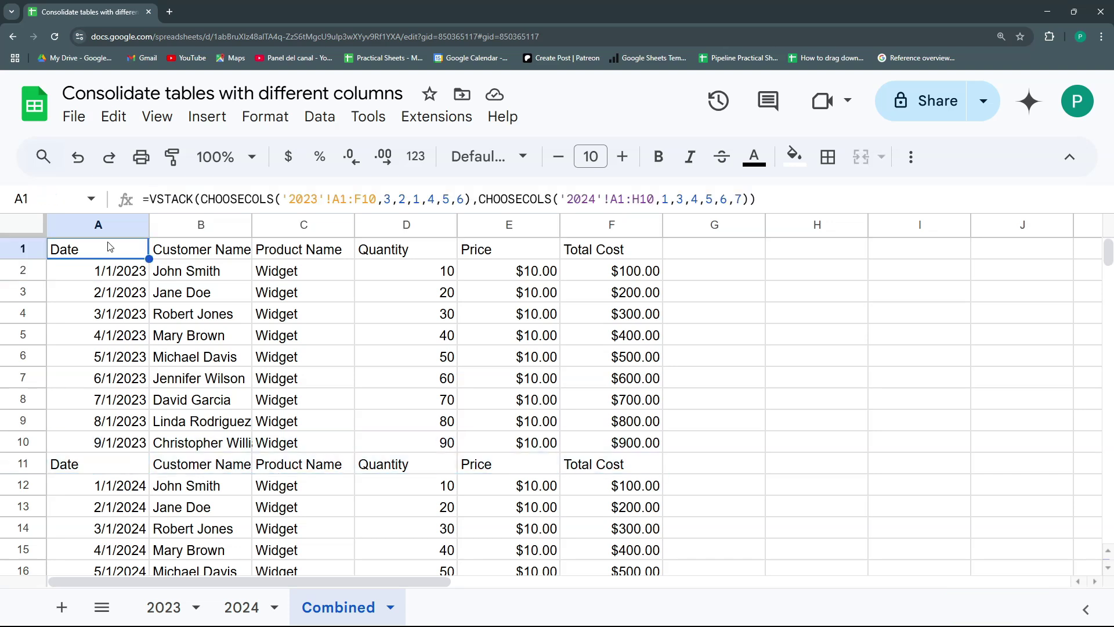
double_click(621, 200)
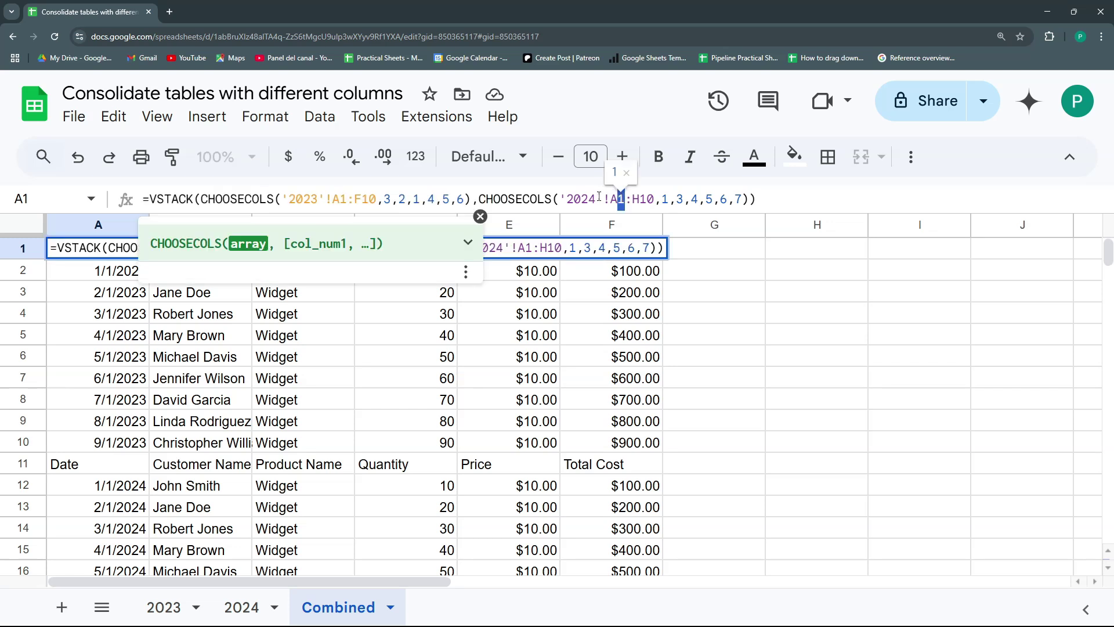
type("2")
key("Return")
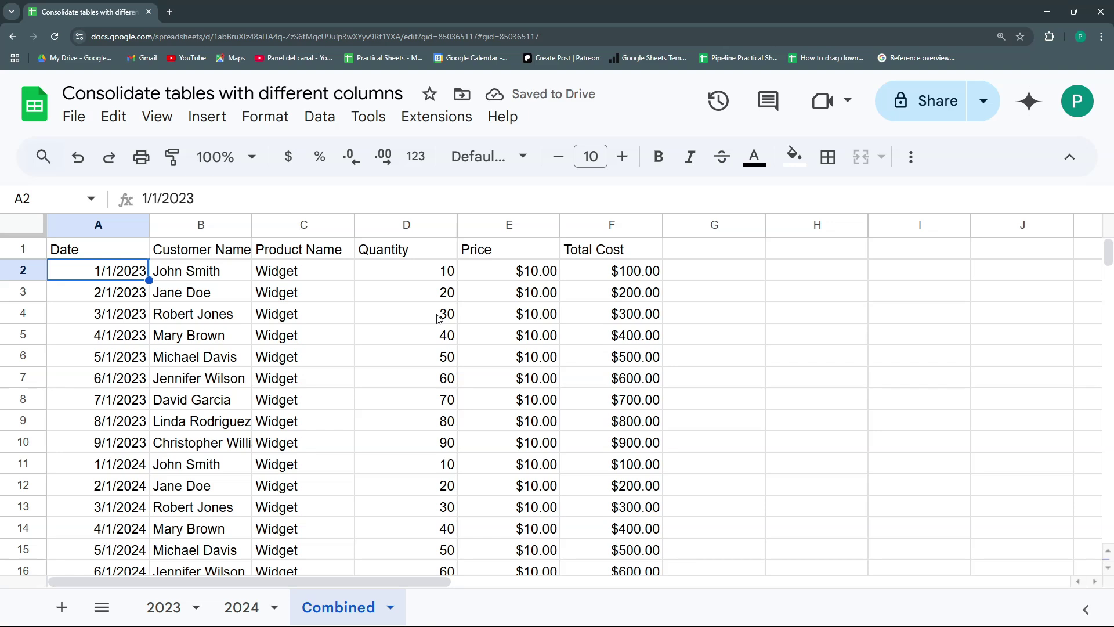
- Convert the data on the 2023 sheet to a table named Sales 2023
left_click(164, 607)
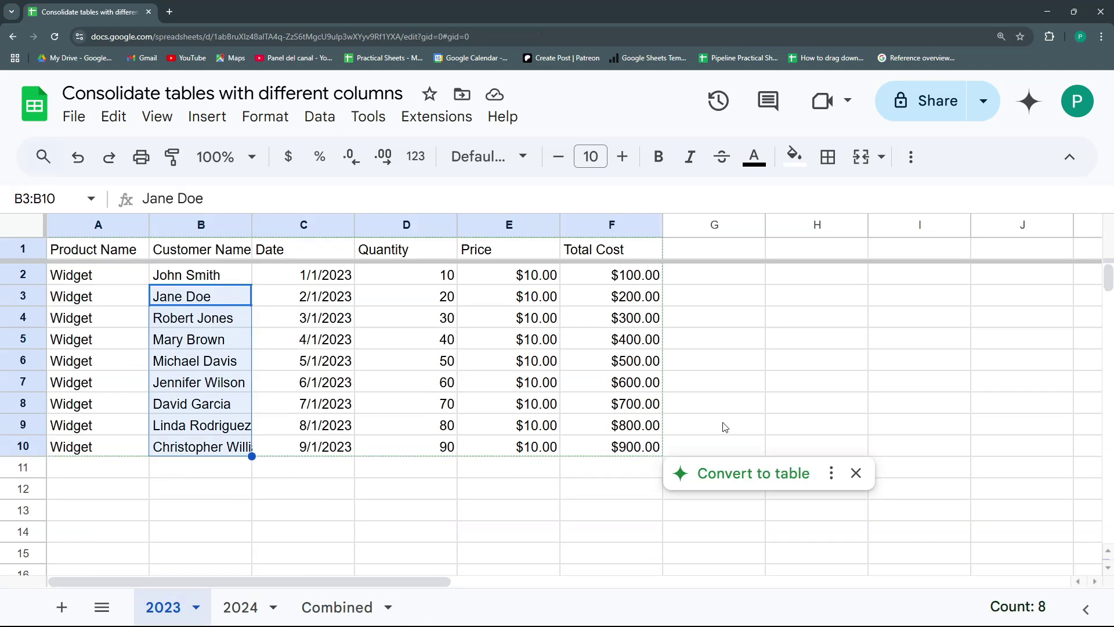
left_click(737, 473)
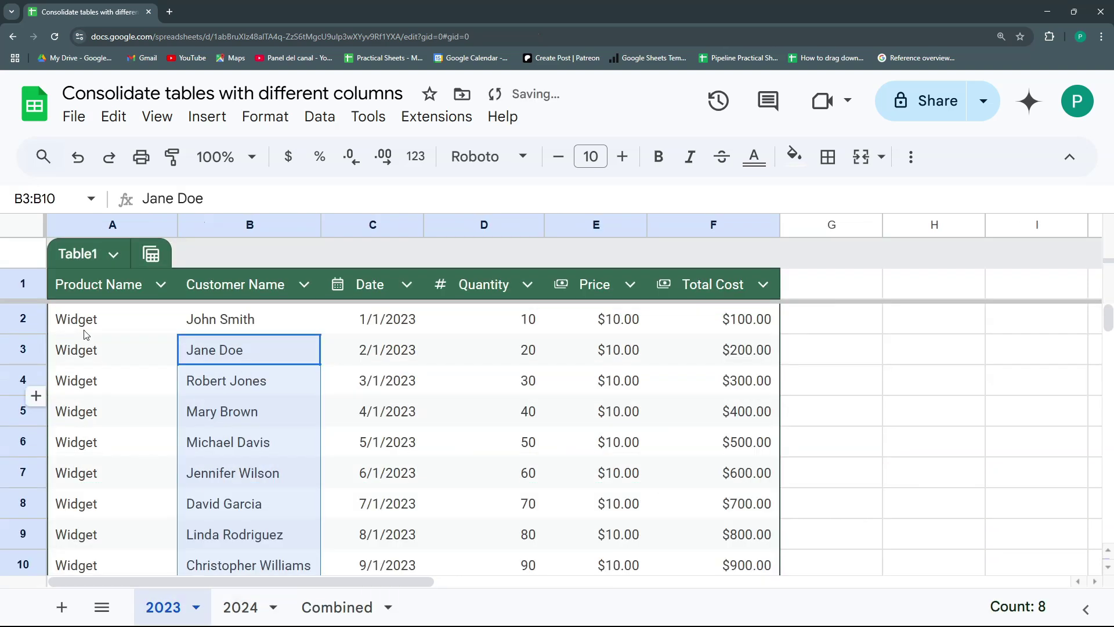
left_click(86, 254)
double_click(86, 250)
type("sALES 2023")
key("Return")
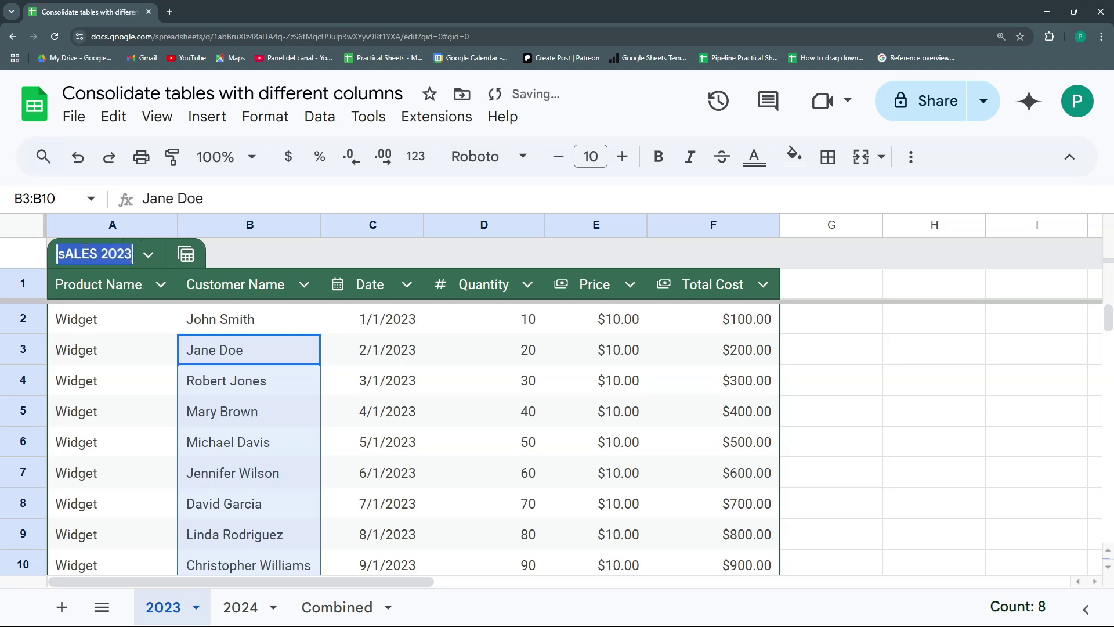
type("Sales 2023")
key("Return")
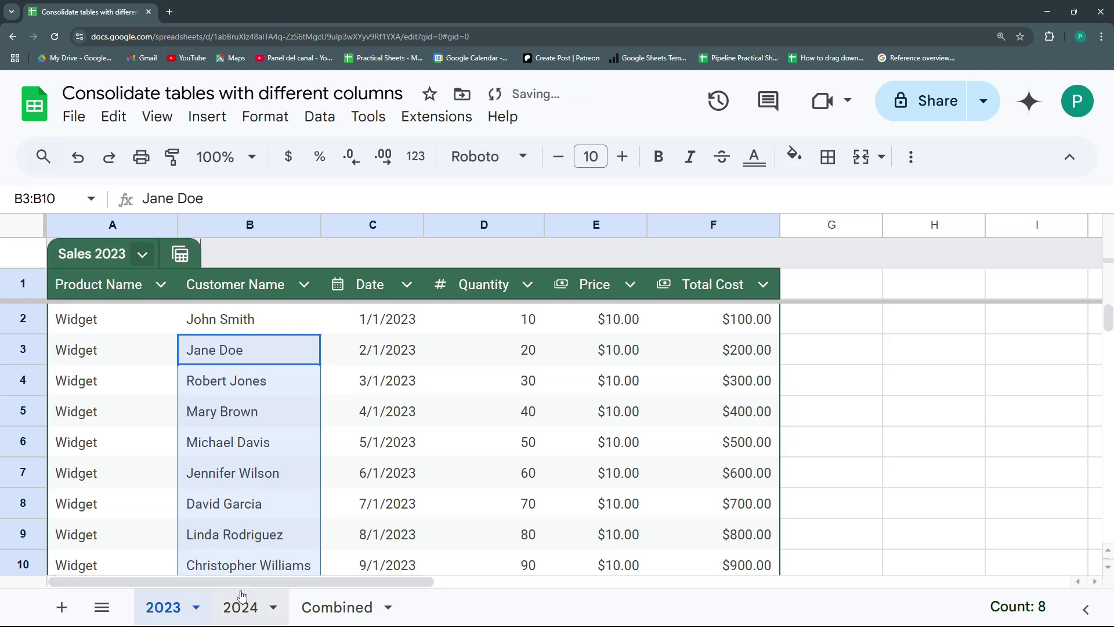
- Convert the data on the 2024 sheet to a table named Sales 2024
left_click(241, 606)
left_click(295, 362)
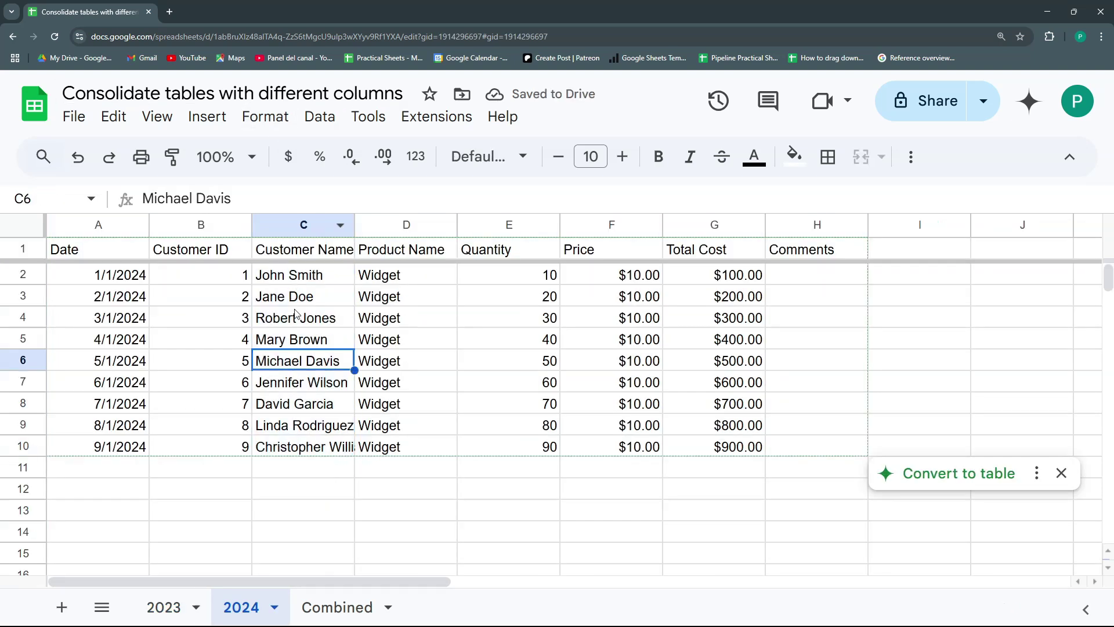
left_click(275, 118)
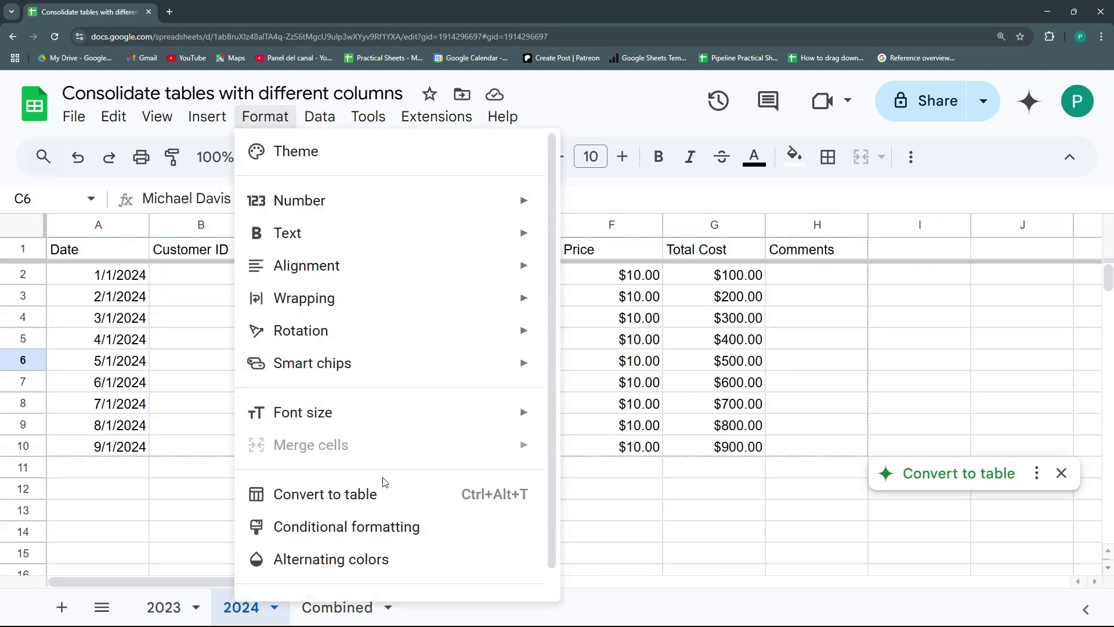
left_click(389, 495)
left_click(82, 254)
type("Sales 2024")
key("Return")
- Check the formula in A1 of the Combined sheet and add a new sheet named Comb Tables
left_click(351, 608)
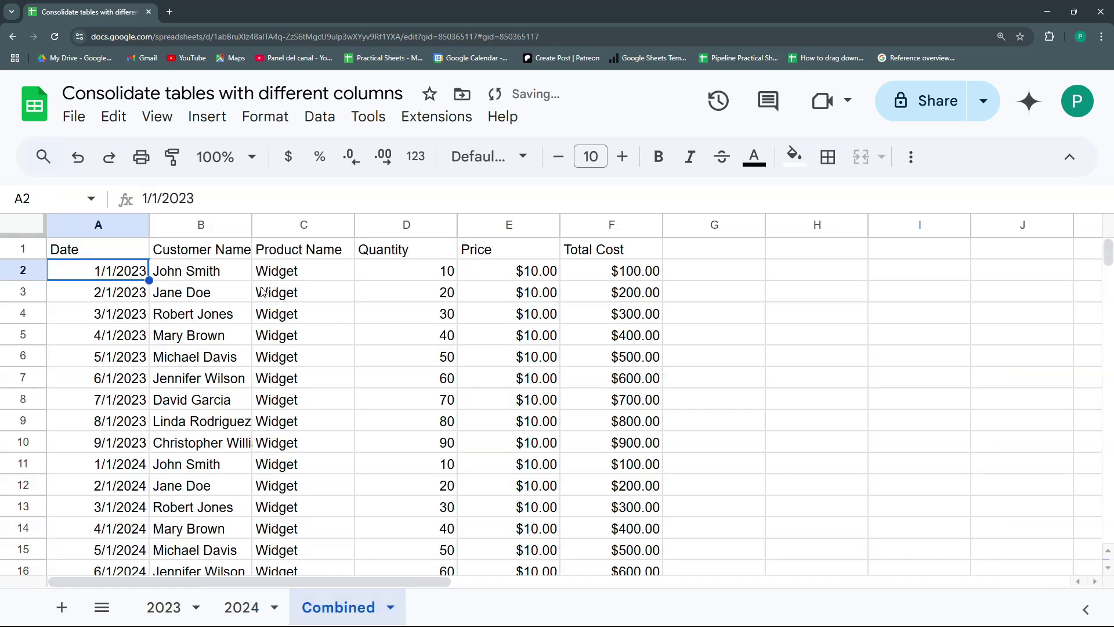
left_click(122, 251)
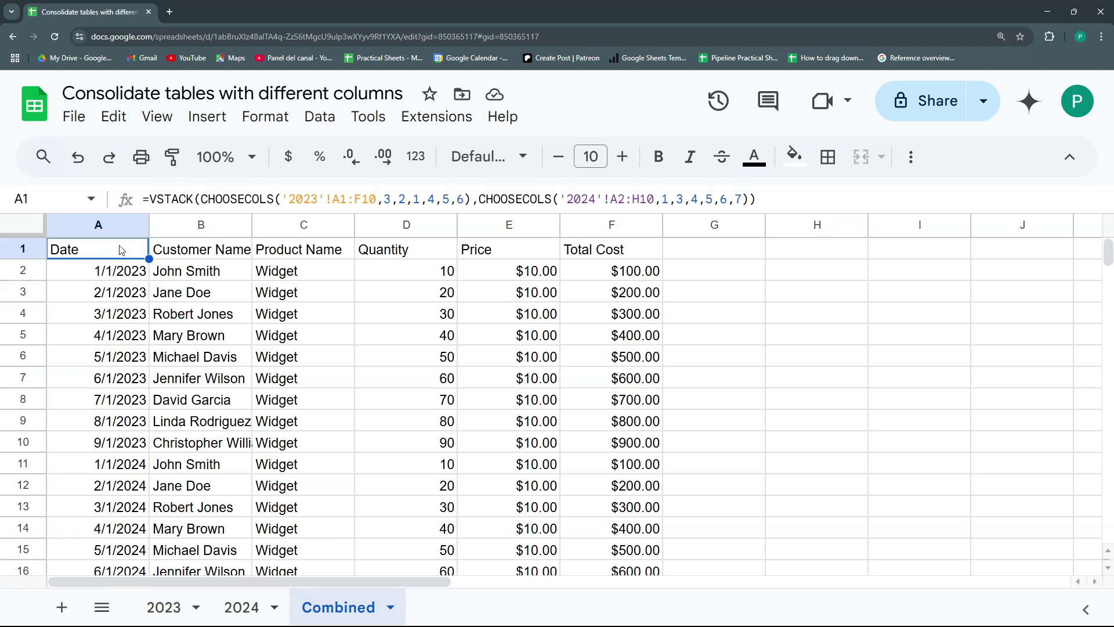
left_click(61, 607)
double_click(436, 614)
type("Com")
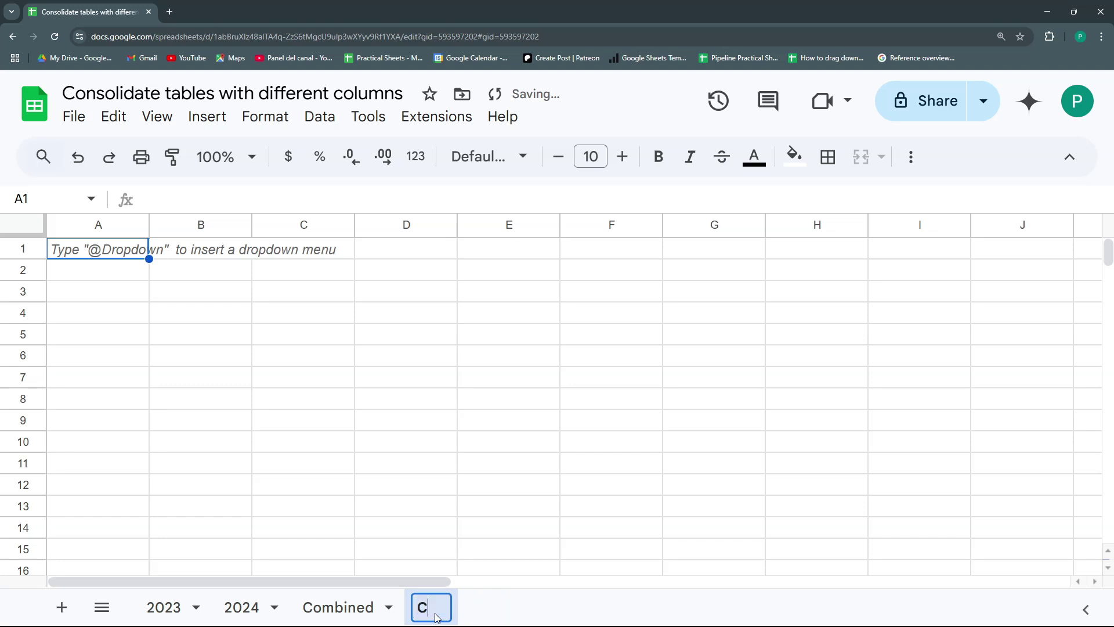
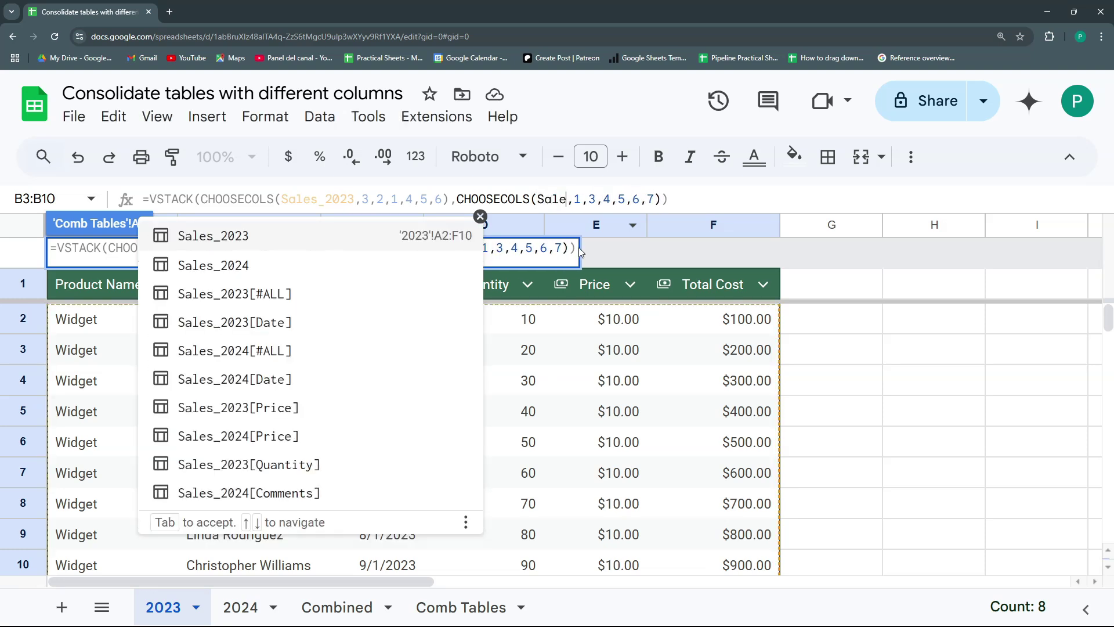
- Use the Sales_2024 table as the array of the second CHOOSECOLS and complete the Comb Tables formula
left_click(235, 268)
key("Return")
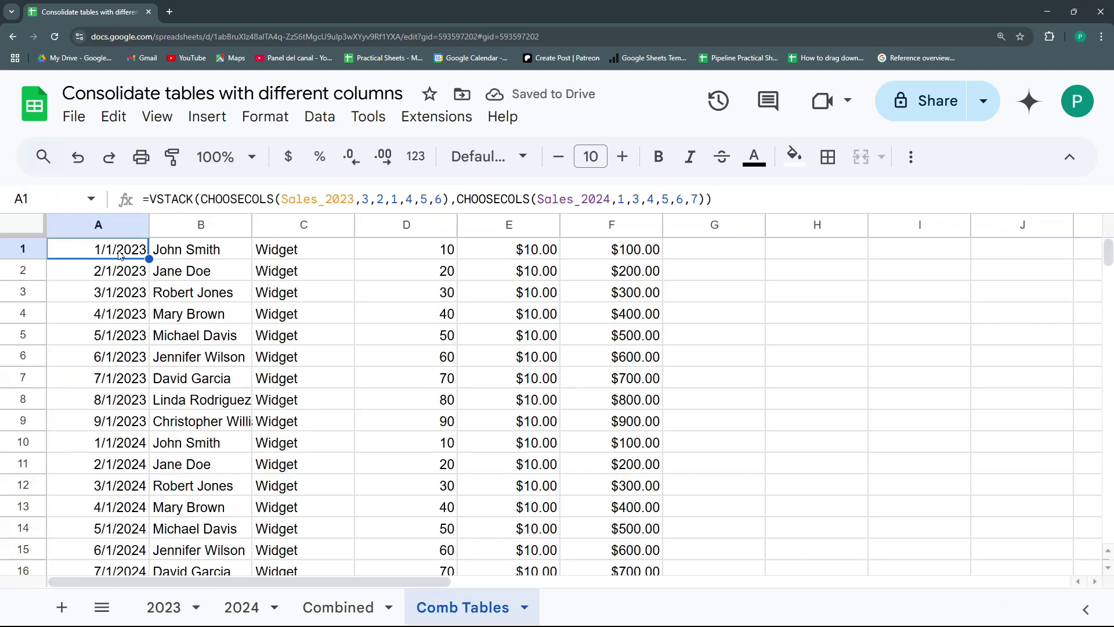
- Compare the fixed ranges in the Combined formula with the table references on Comb Tables, checking the source sheets
left_click(336, 607)
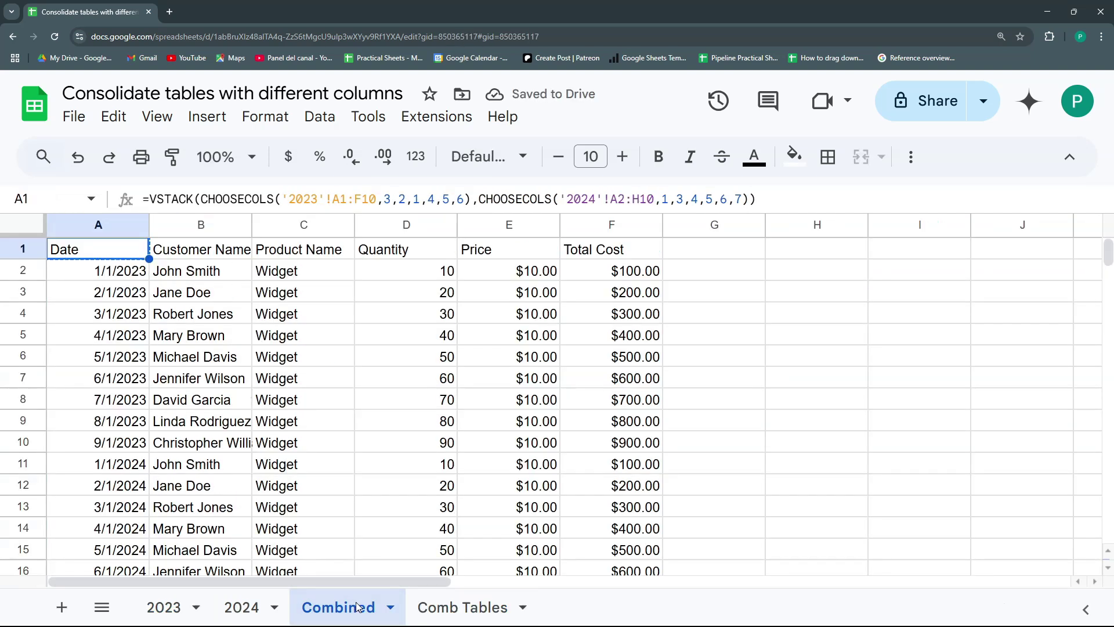
double_click(366, 198)
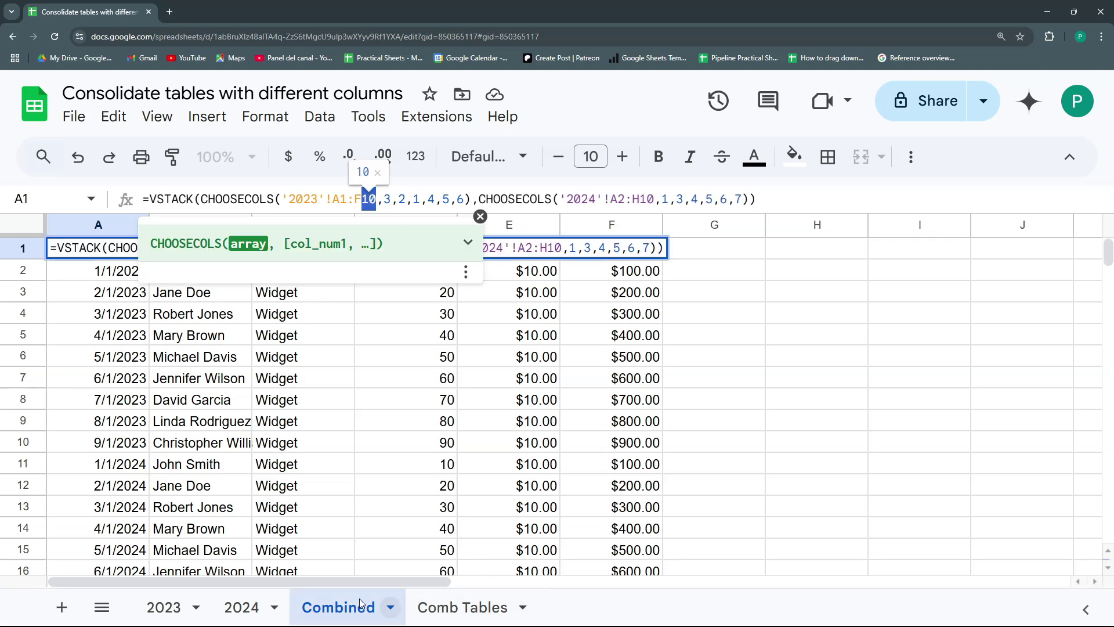
left_click(241, 607)
left_click(165, 607)
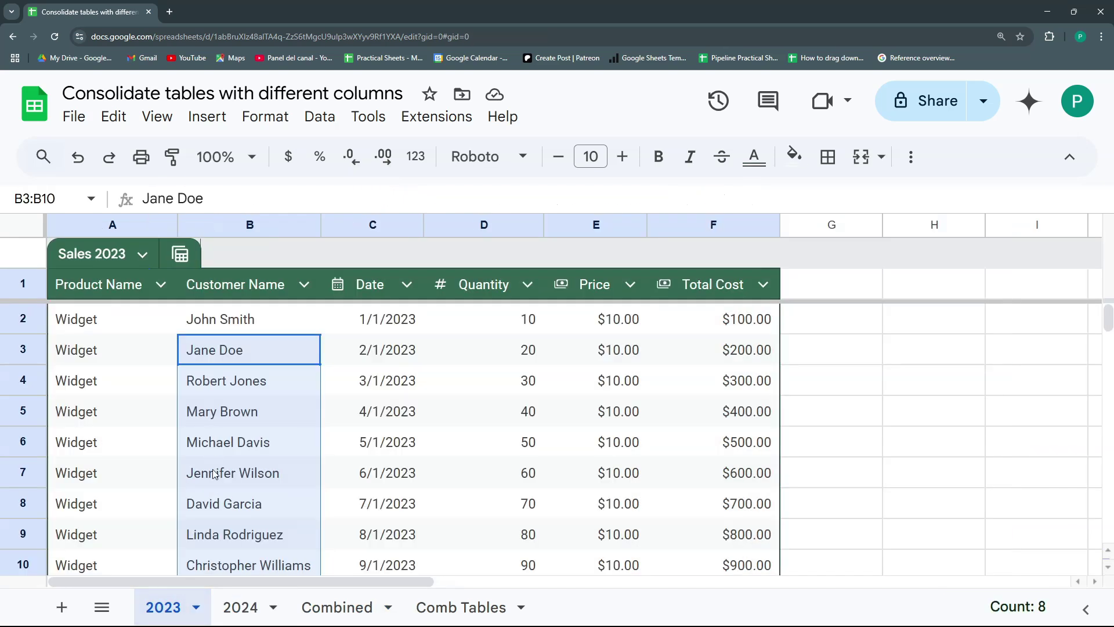
scroll(215, 474, "down", 4)
left_click(461, 607)
left_click(371, 614)
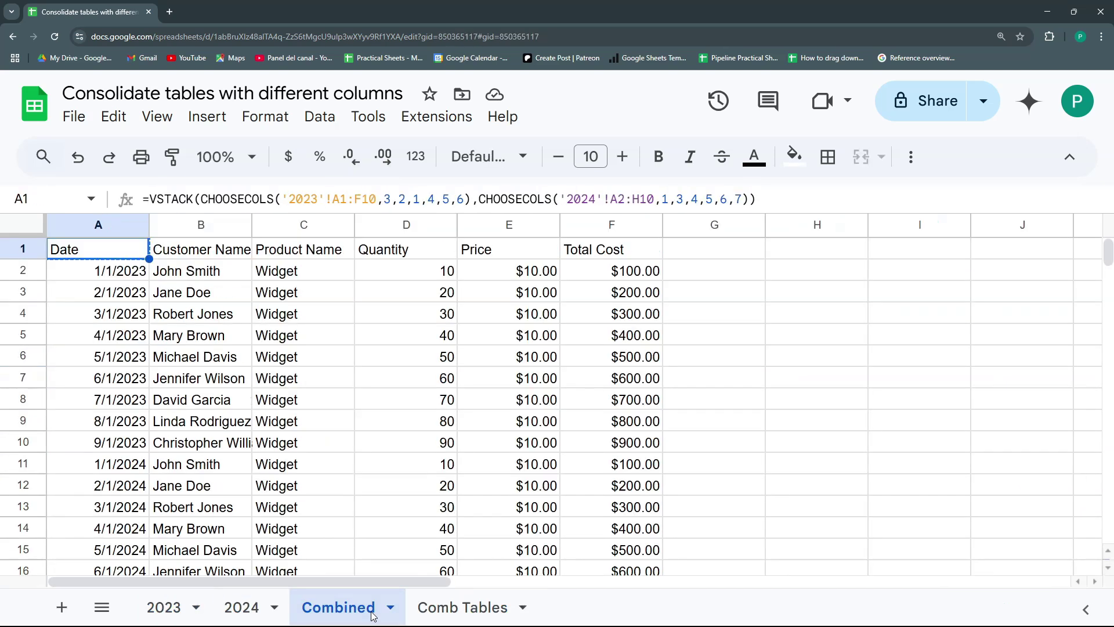
left_click(498, 619)
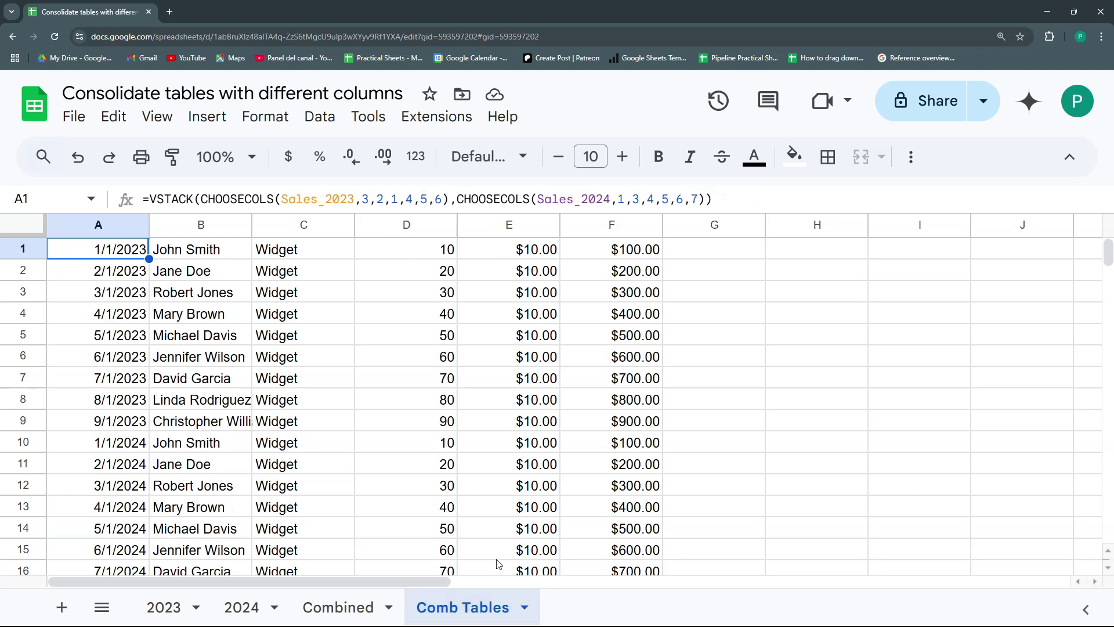
left_click_drag(353, 193, 284, 199)
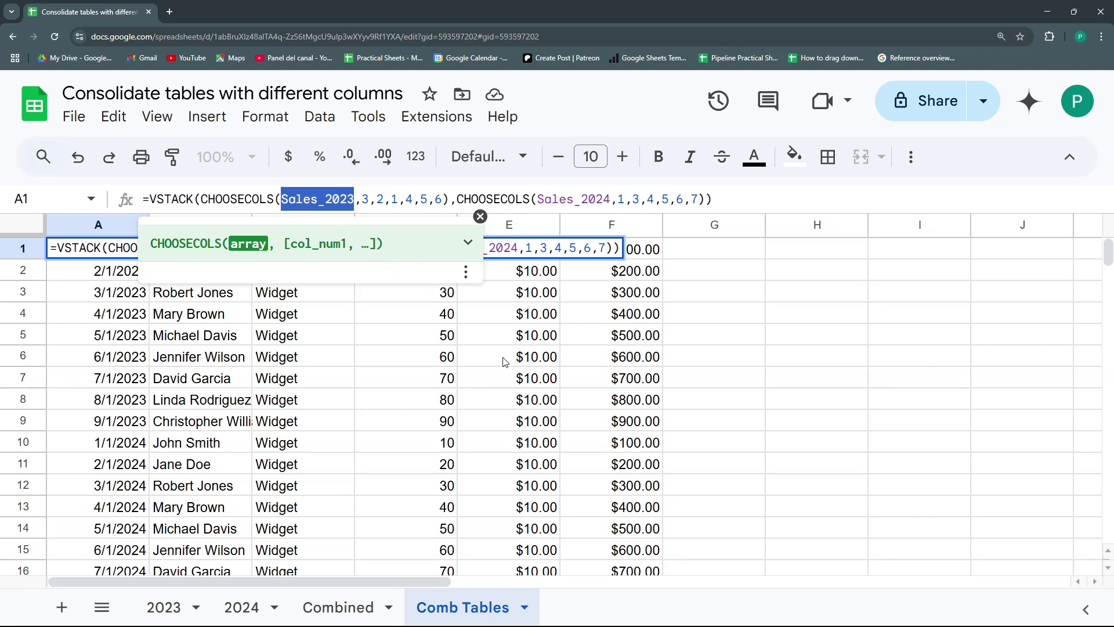
left_click(464, 342)
left_click(128, 250)
- Change the first CHOOSECOLS array on Comb Tables to Sales_2023[#ALL] to include the header row
left_click(356, 199)
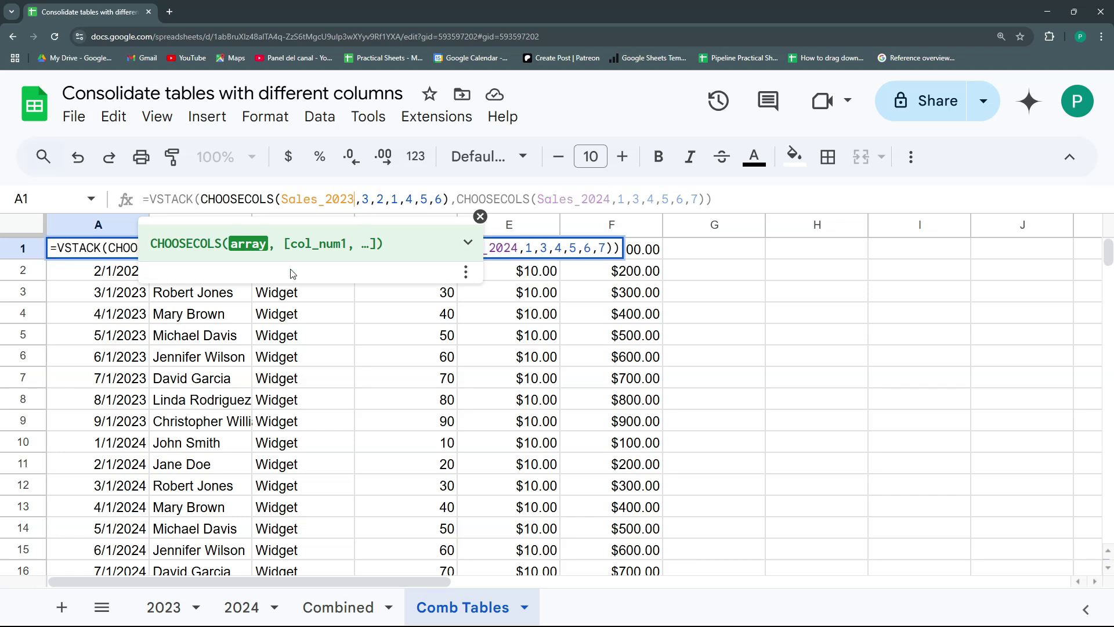
key("Escape")
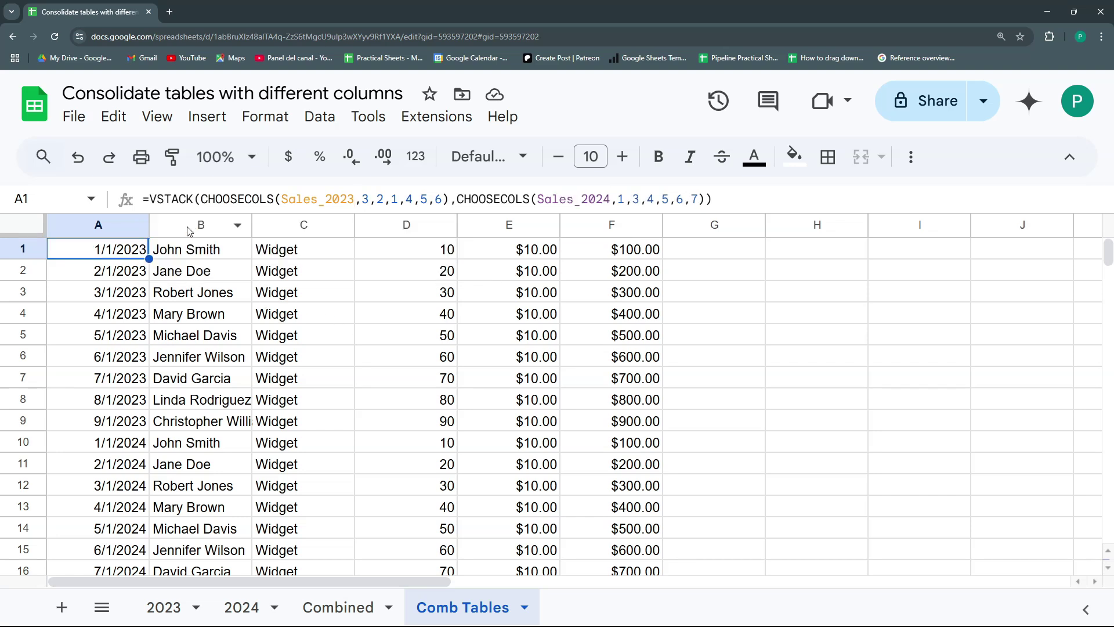
left_click(354, 197)
type("[")
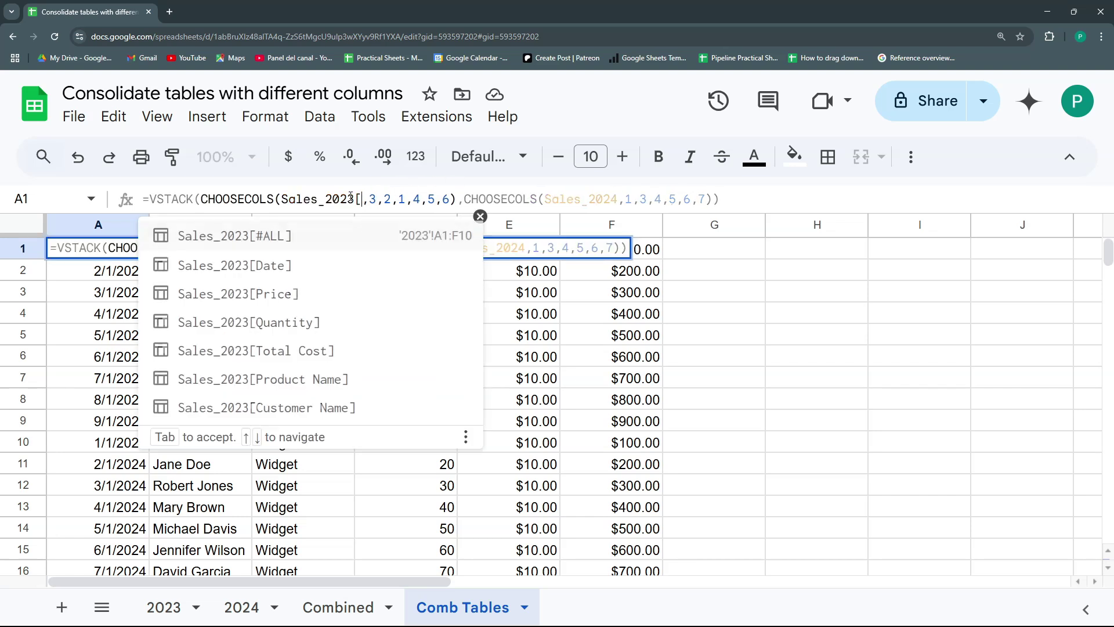
left_click(297, 241)
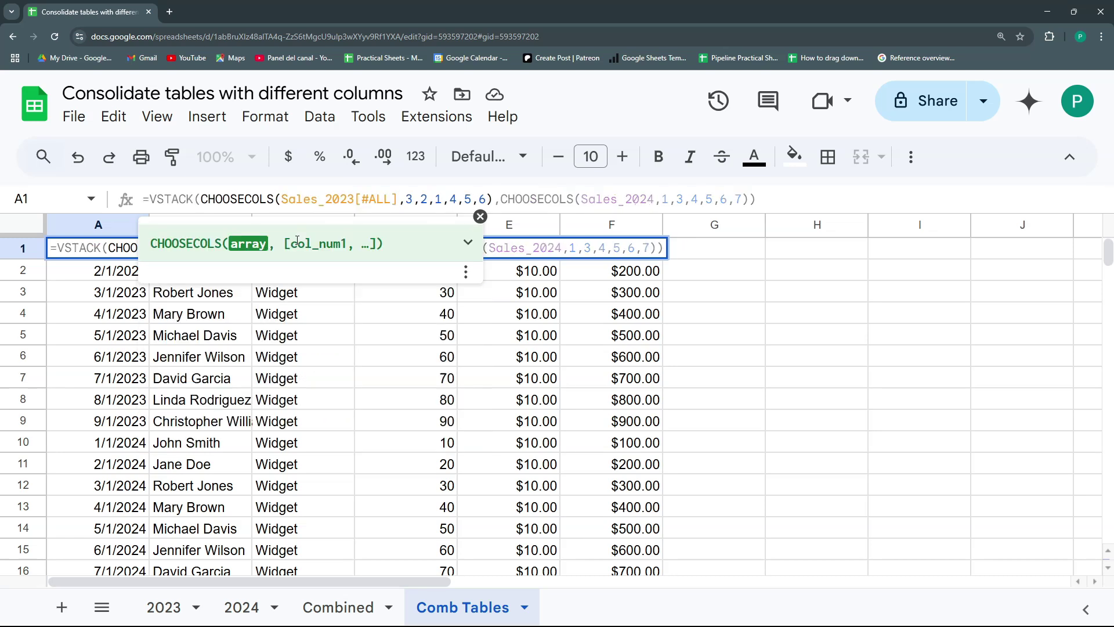
key("Return")
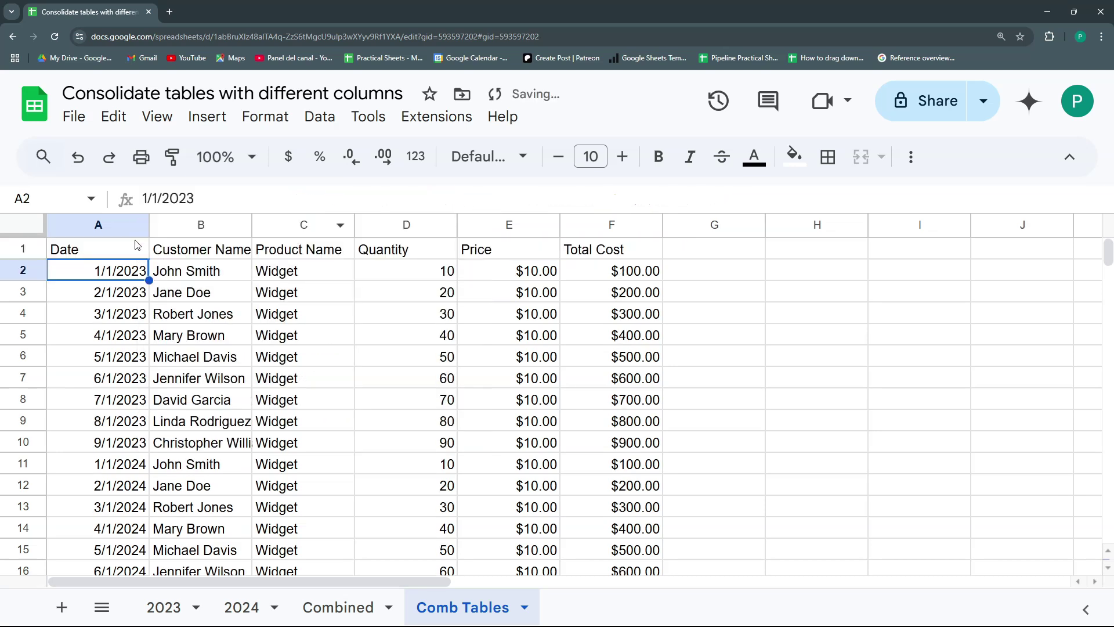
- Examine the [#ALL] part of the Sales_2023 reference in the Comb Tables formula
left_click(137, 244)
left_click_drag(399, 199, 354, 199)
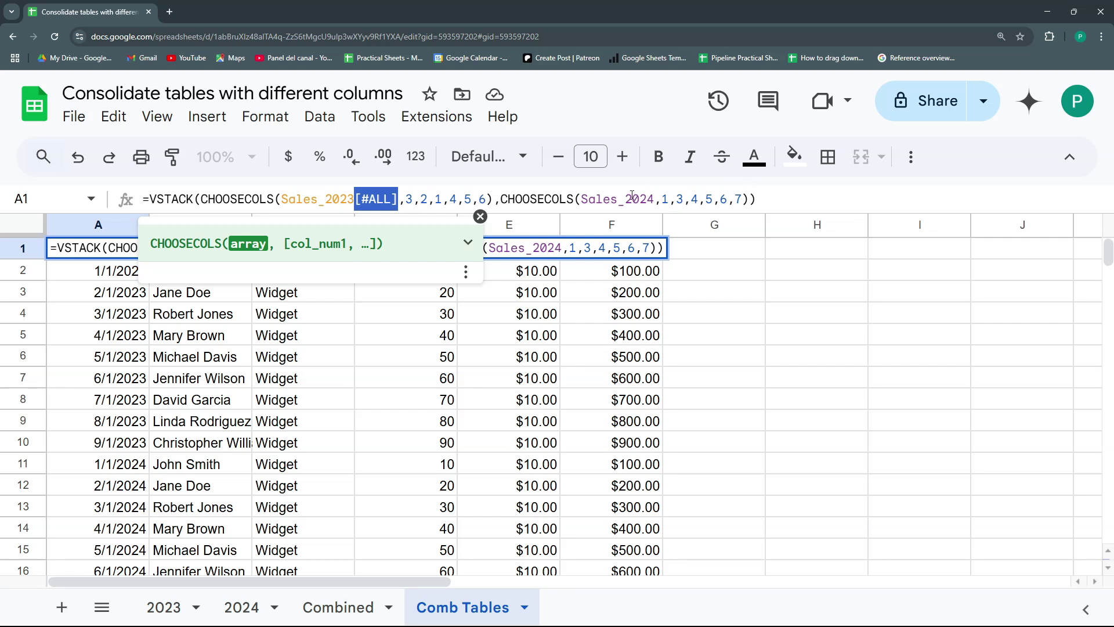
key("Return")
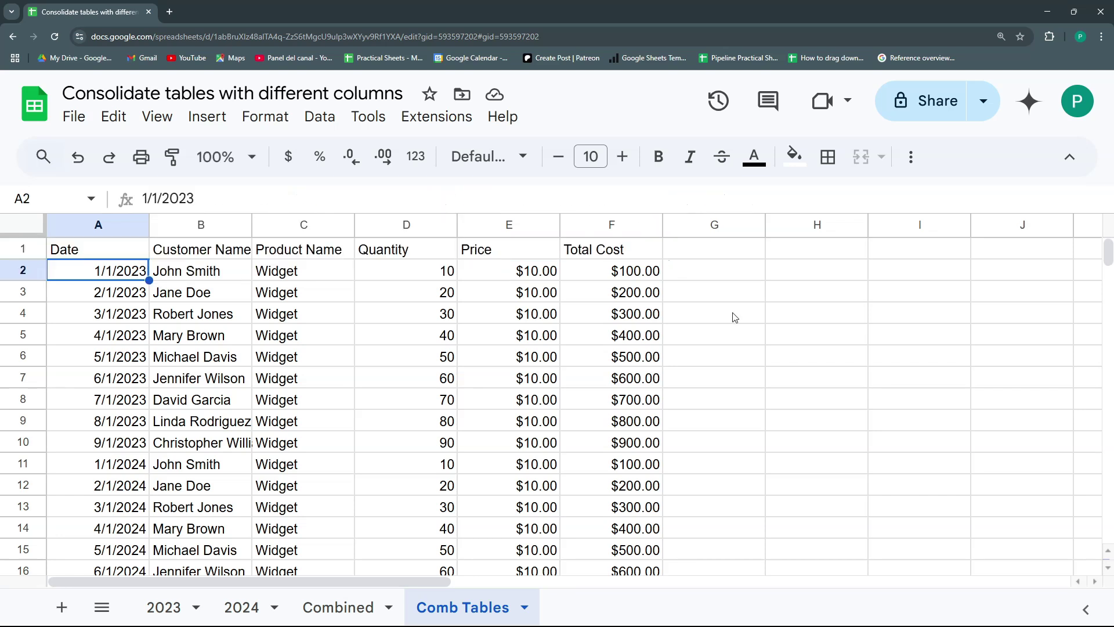
left_click(409, 273)
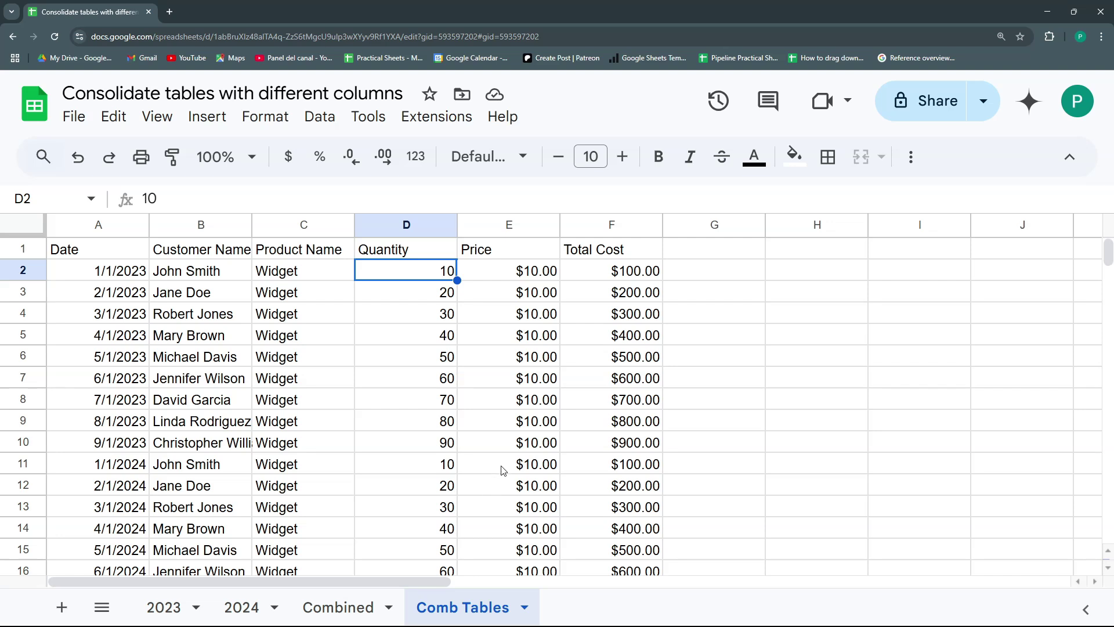
- Add a new sheet and enter a QUERY in A1 over the entire 2023 table, Sales_2023[#ALL]
left_click(61, 607)
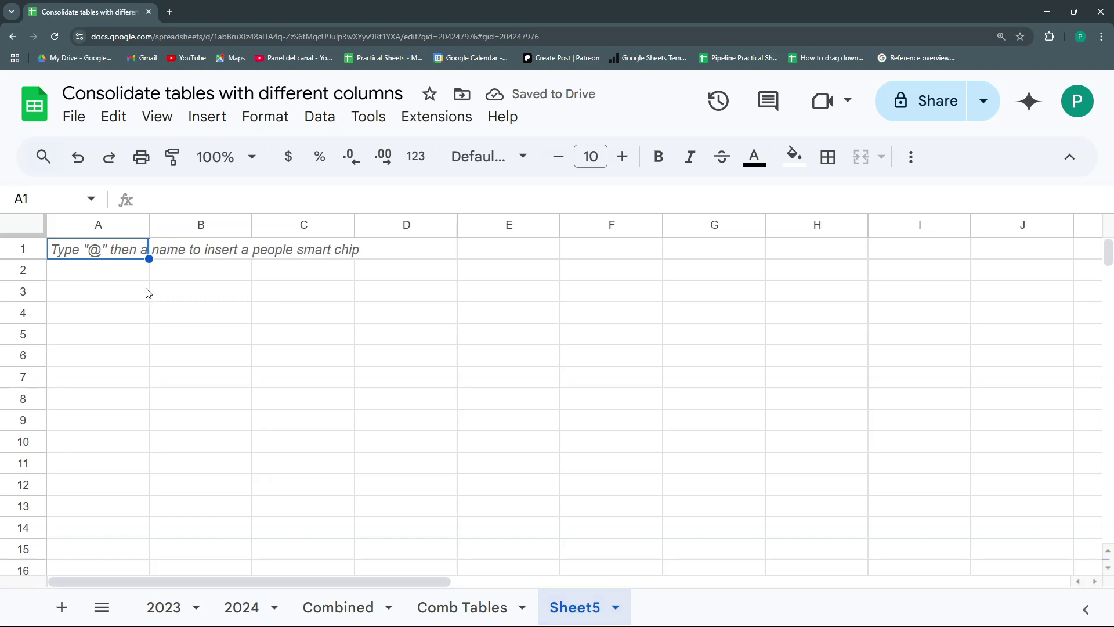
type("=QUERY(")
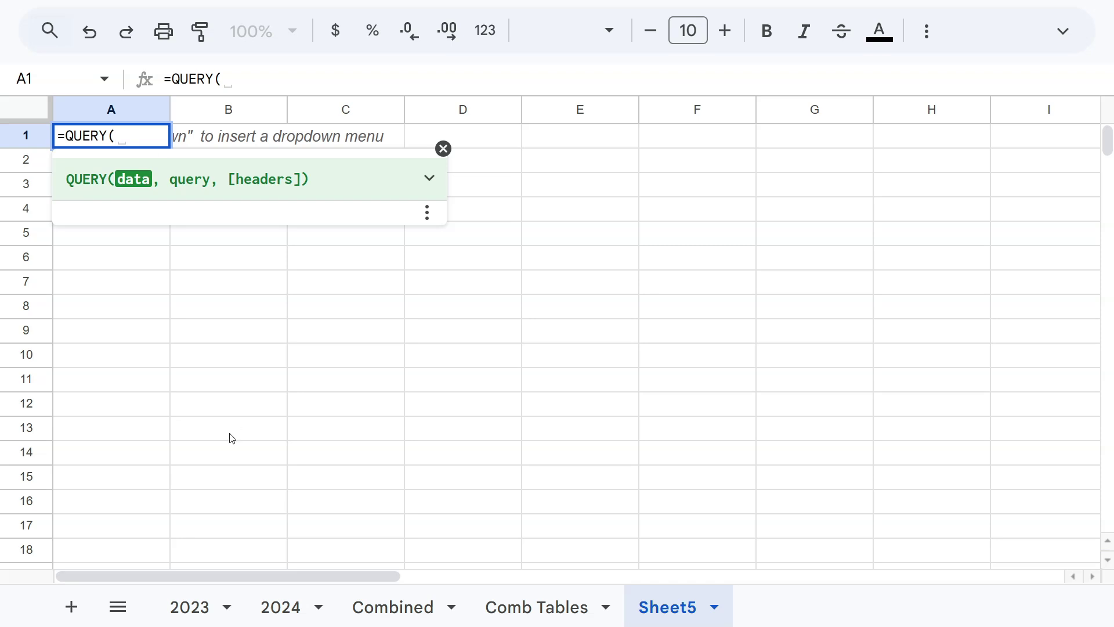
left_click(199, 605)
scroll(731, 353, "up", 3)
left_click_drag(111, 175, 813, 493)
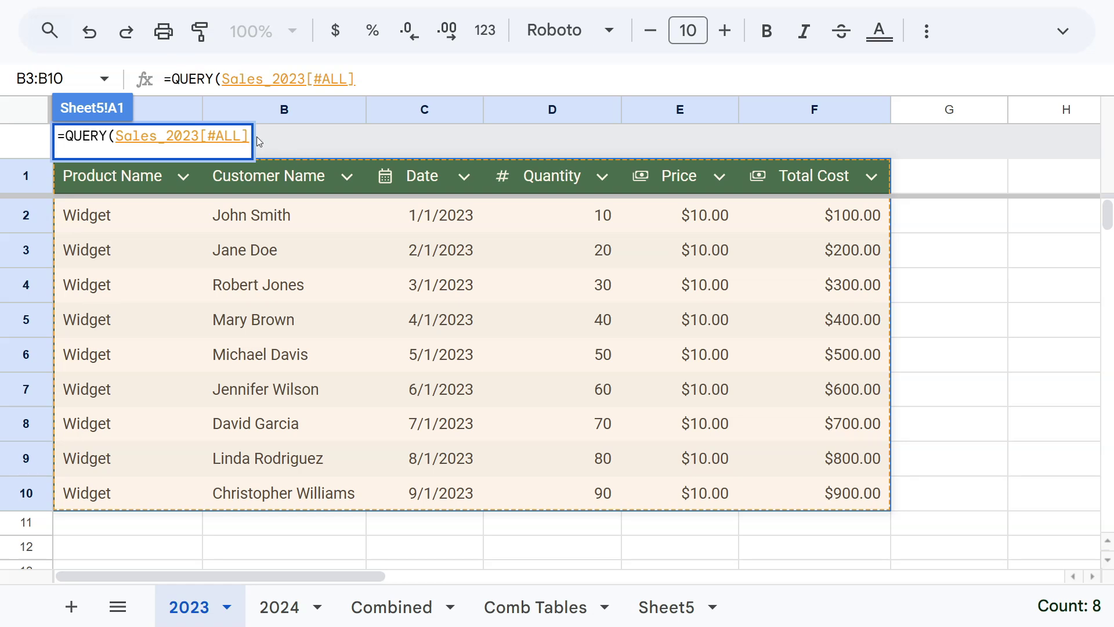
key("Return")
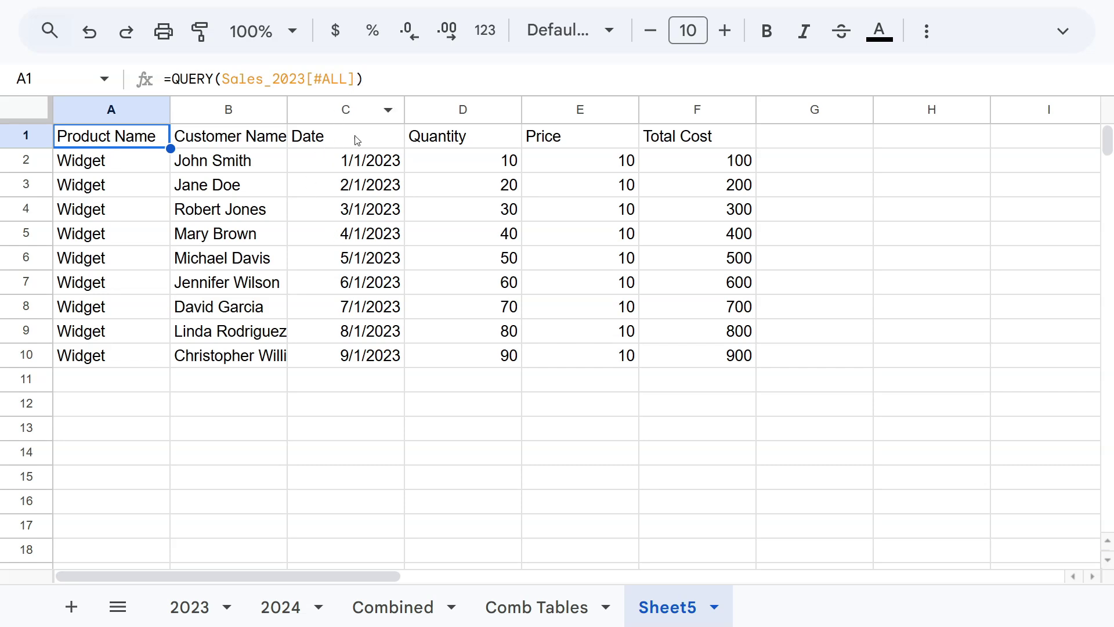
- Check the CHOOSECOLS column order in the Comb Tables formula and return to Sheet5
left_click(542, 605)
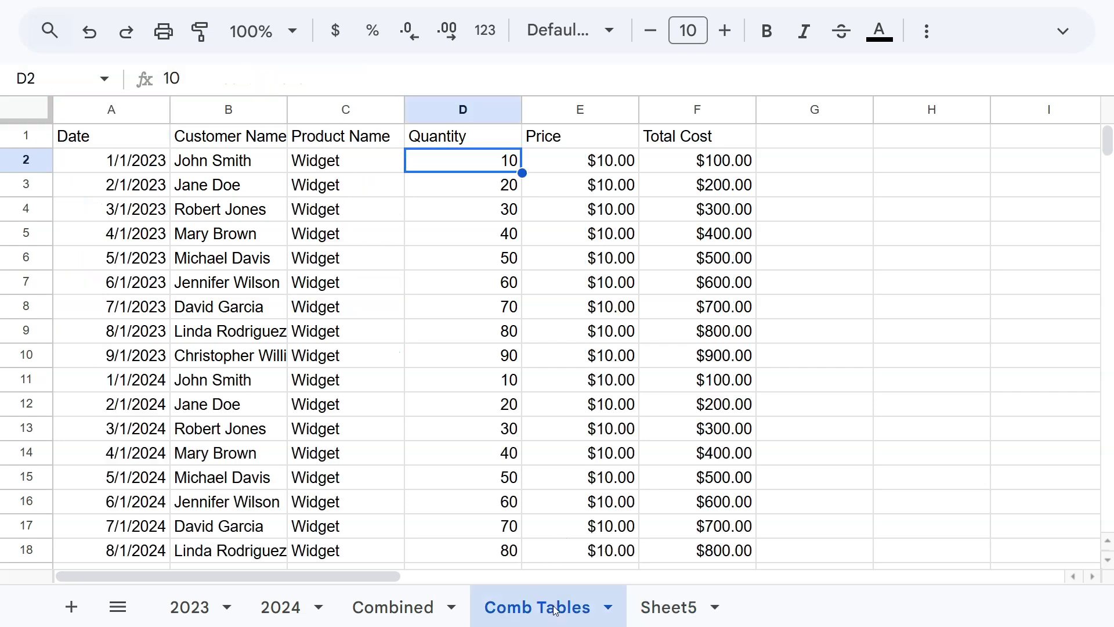
left_click(125, 145)
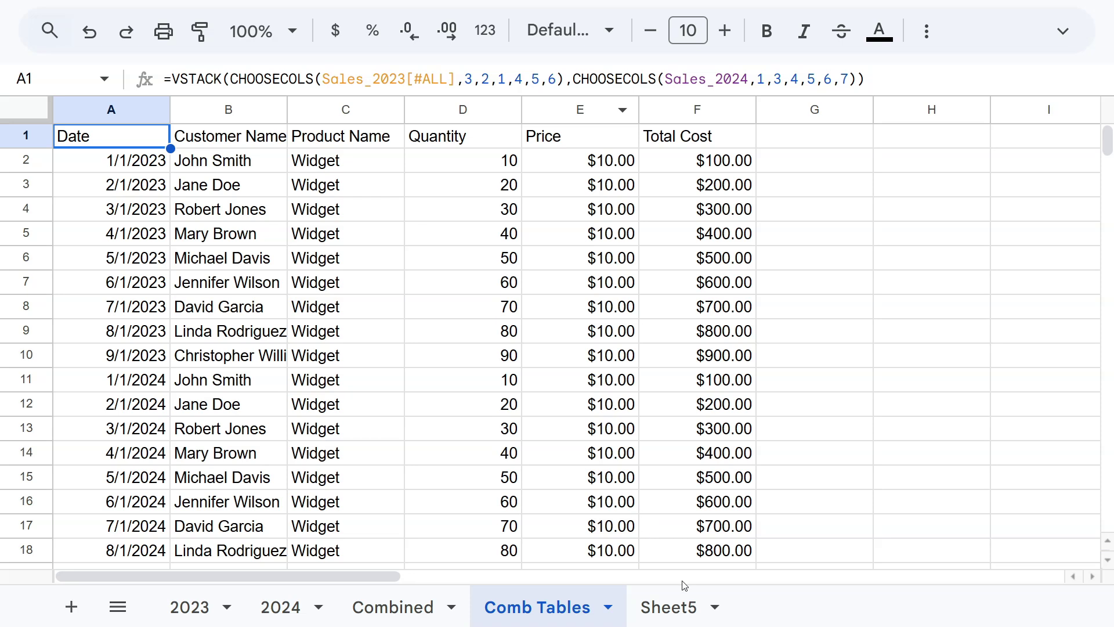
left_click(678, 604)
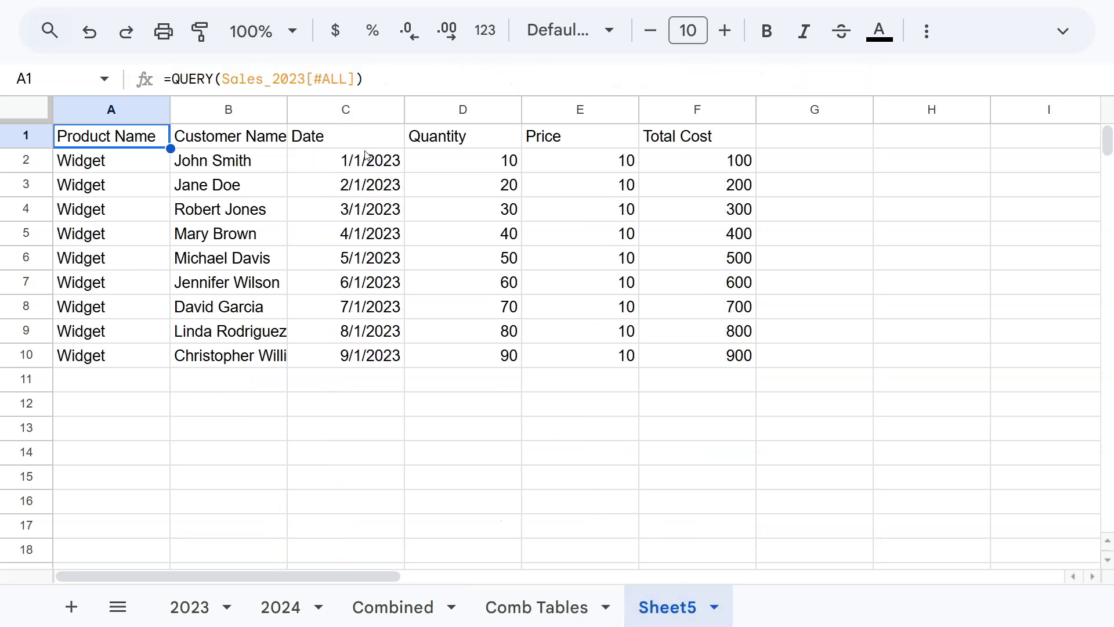
- Extend the A1 query with the query string "SELECT Col3,Col2,Col1,Col4,Col5,Col6"
key("Return")
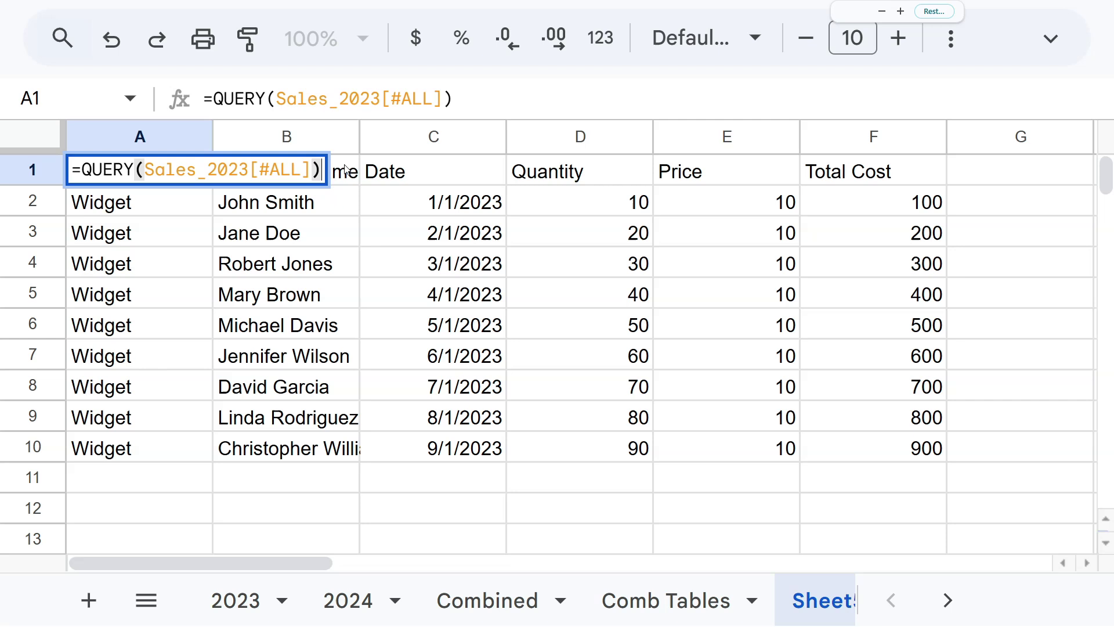
type(",")
key("BackSpace")
key("BackSpace")
type(",")
key("BackSpace")
type("\"")
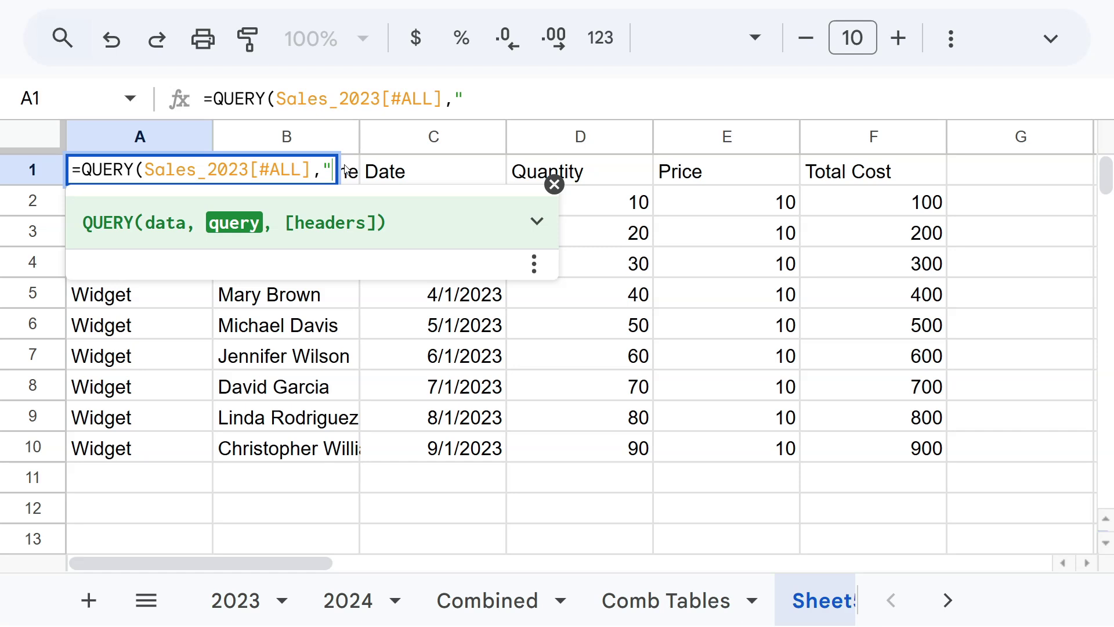
type("SS")
key("BackSpace")
type("EL")
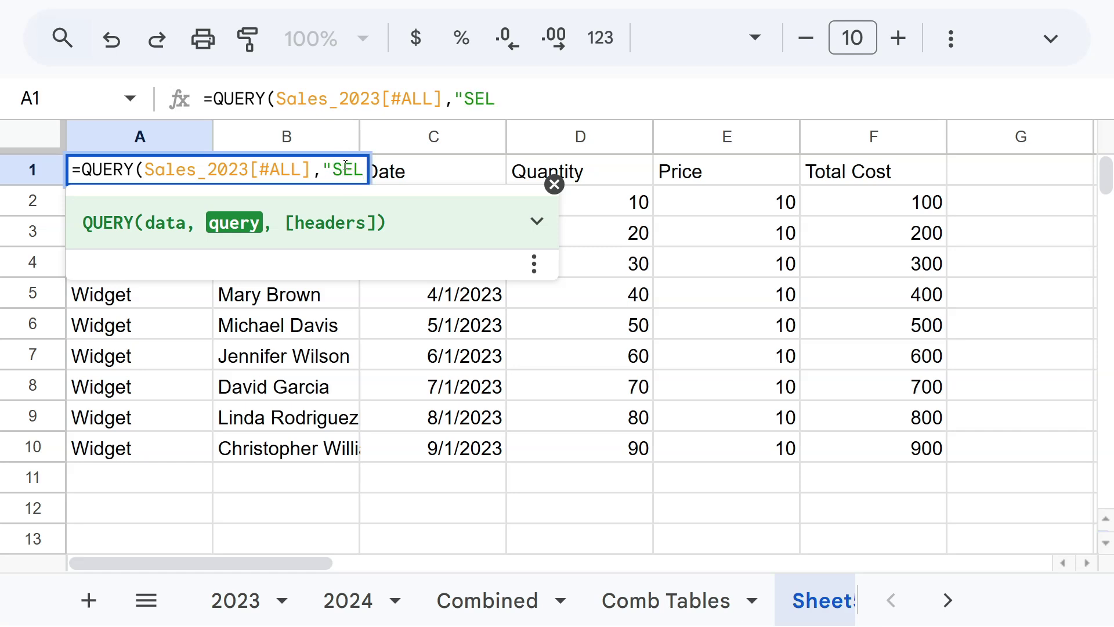
type("ECT ")
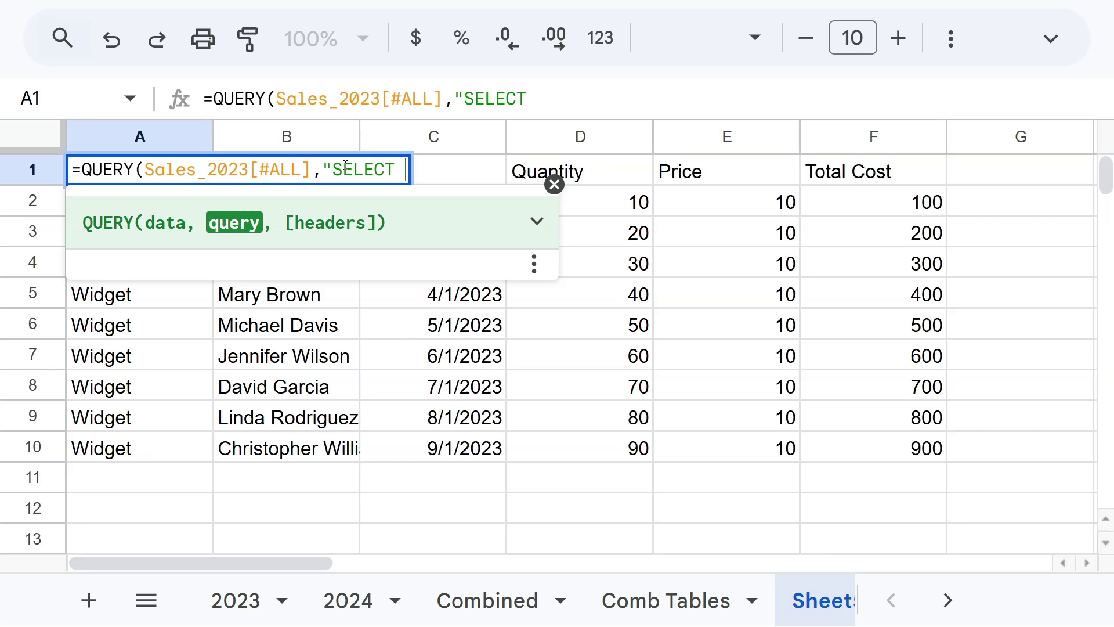
type("3")
key("BackSpace")
type("Col3,Col2,Col1,Col4,Col5,Col6")
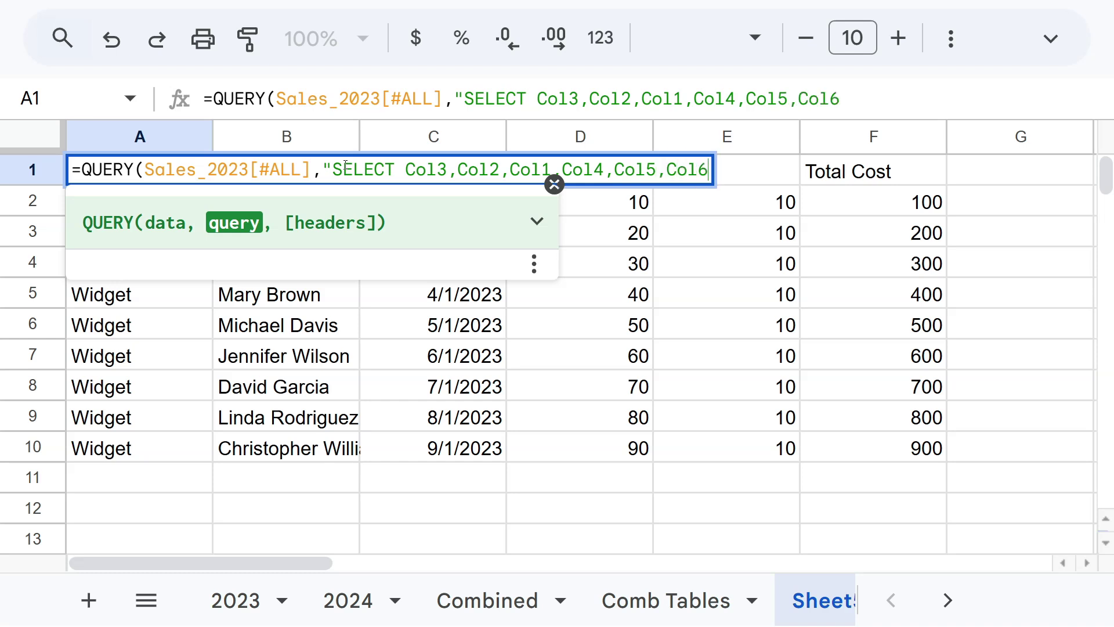
type("\"")
key("Return")
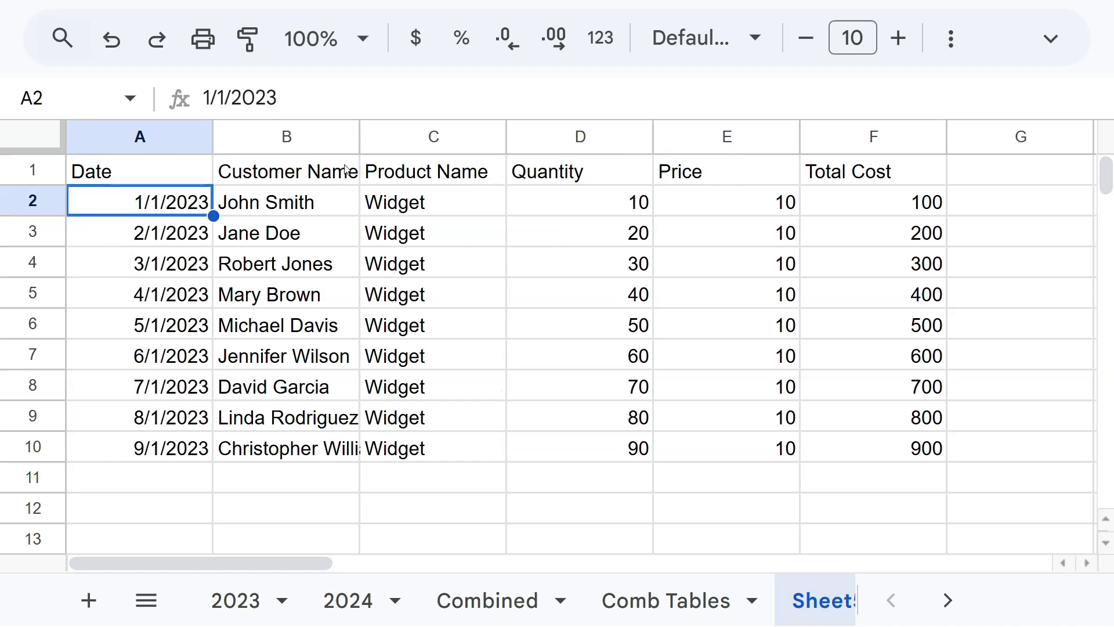
- Fit the widths of the Quantity, Price and Total Cost columns to their contents
double_click(653, 137)
double_click(738, 134)
double_click(788, 135)
- Enter a query in A12 over Sales_2023[#ALL] with the query string "SELECT"
left_click(198, 512)
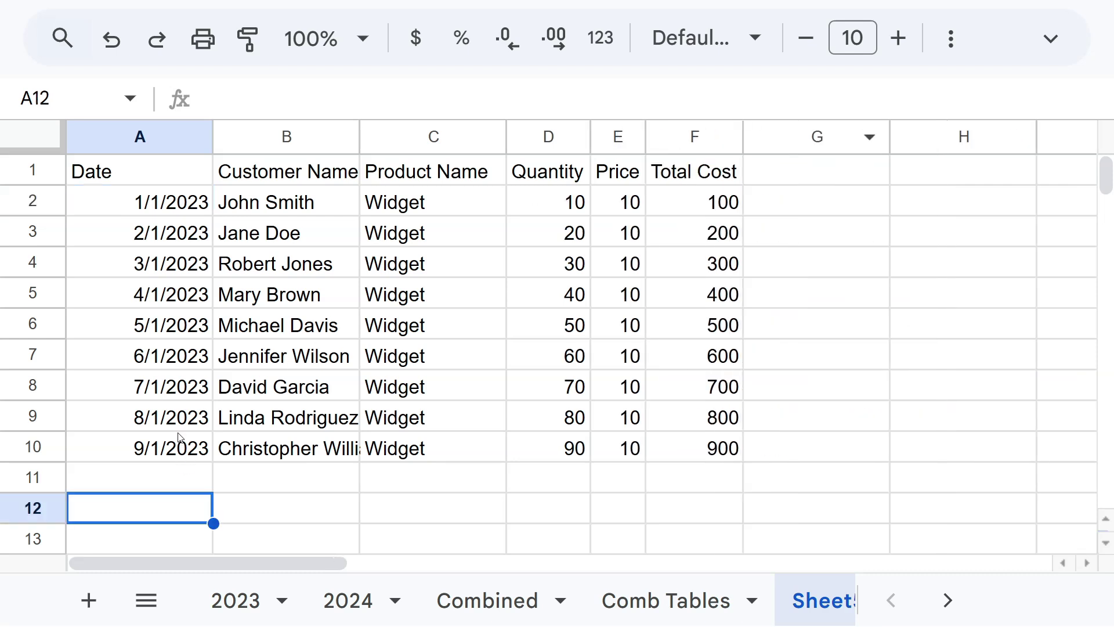
type("=query(")
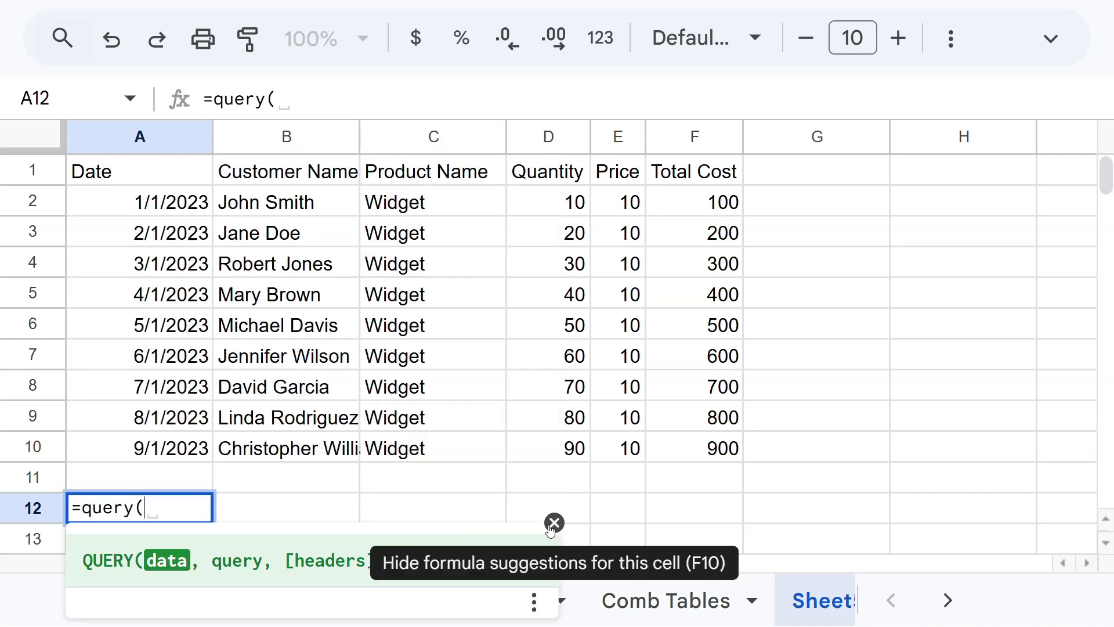
type("Sale")
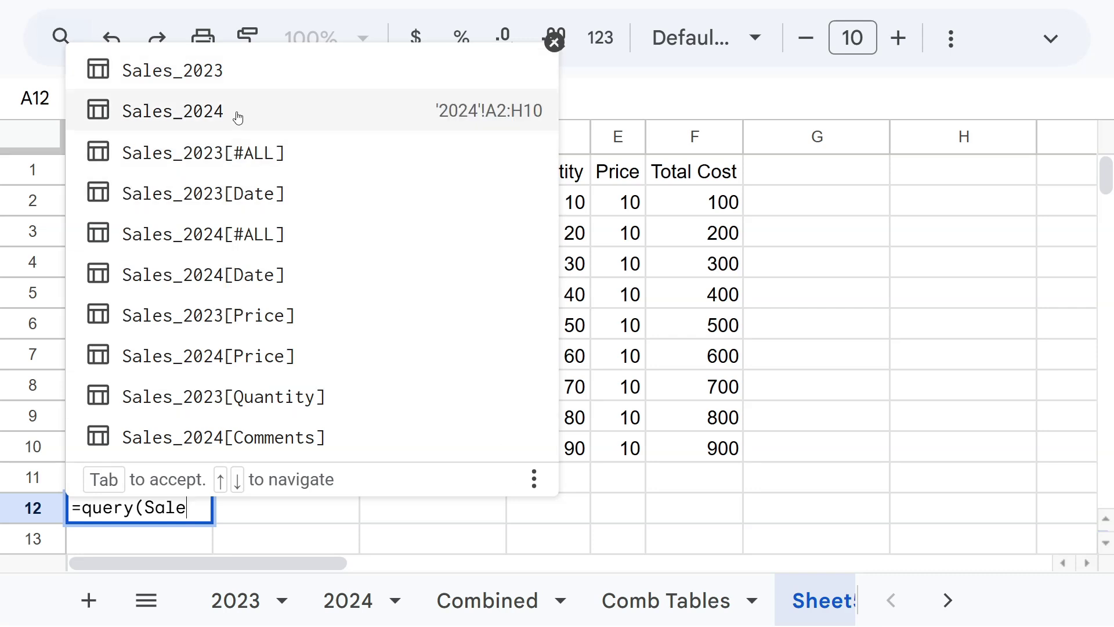
left_click(131, 154)
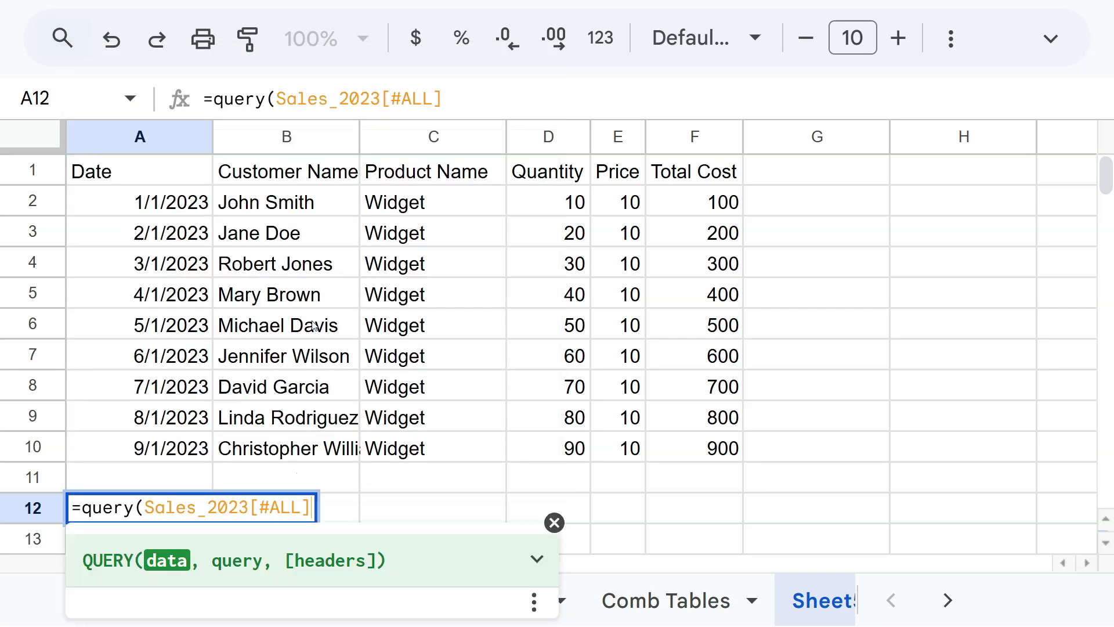
type(",\"SELEC")
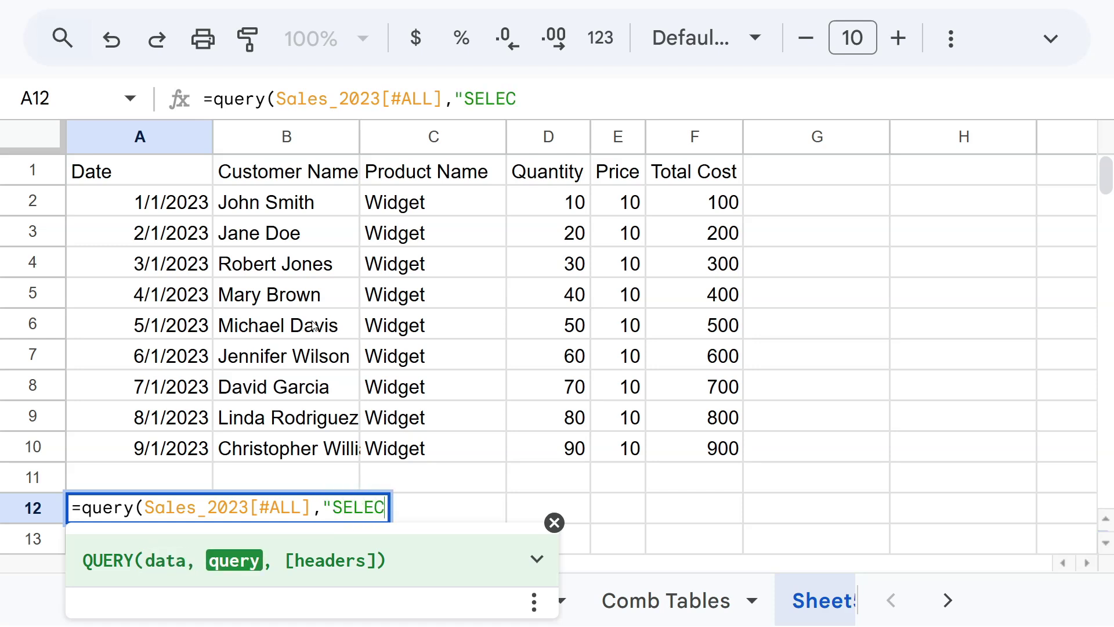
type("T\")")
key("Return")
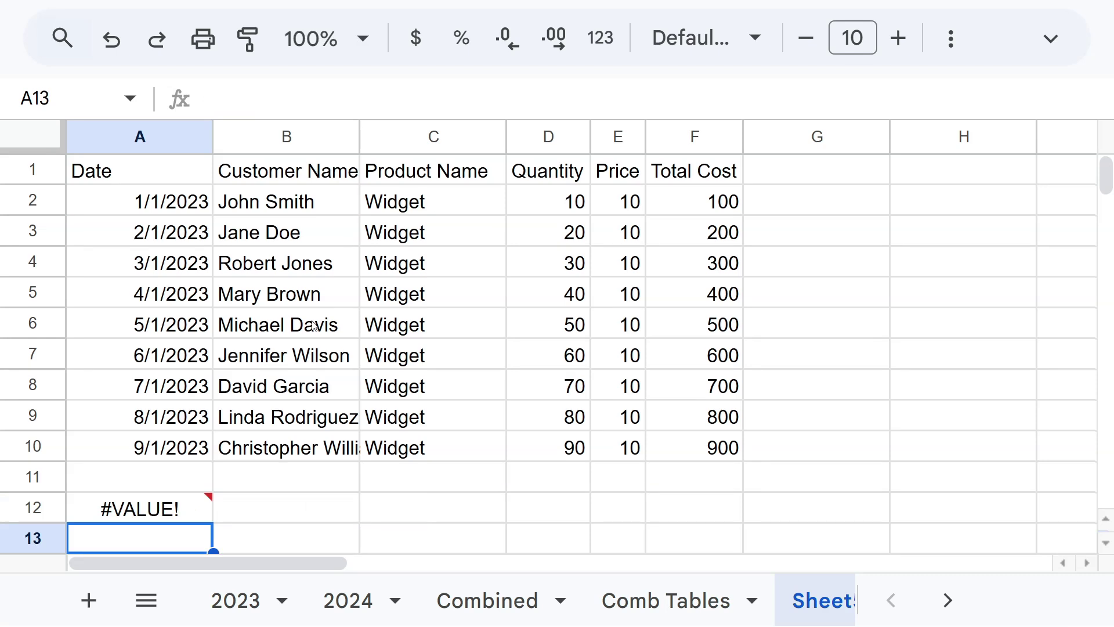
- Check the 2024 column order on the Combined sheet and add Col1,Col3,Col4,Col5,Col6,Col7 to the SELECT in the A12 query
left_click(454, 589)
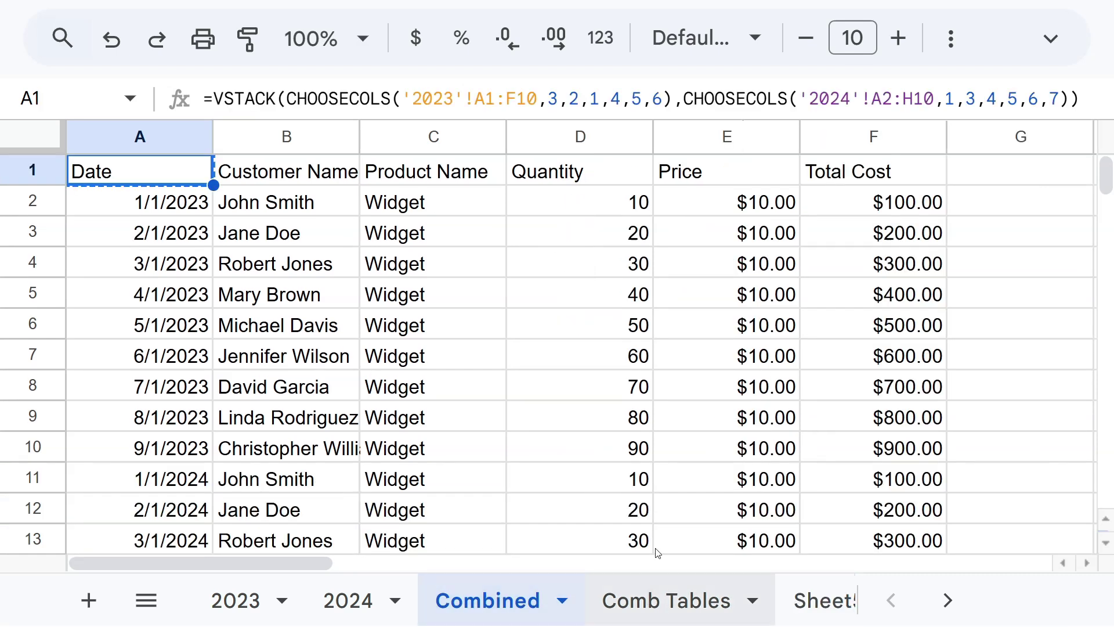
left_click(824, 600)
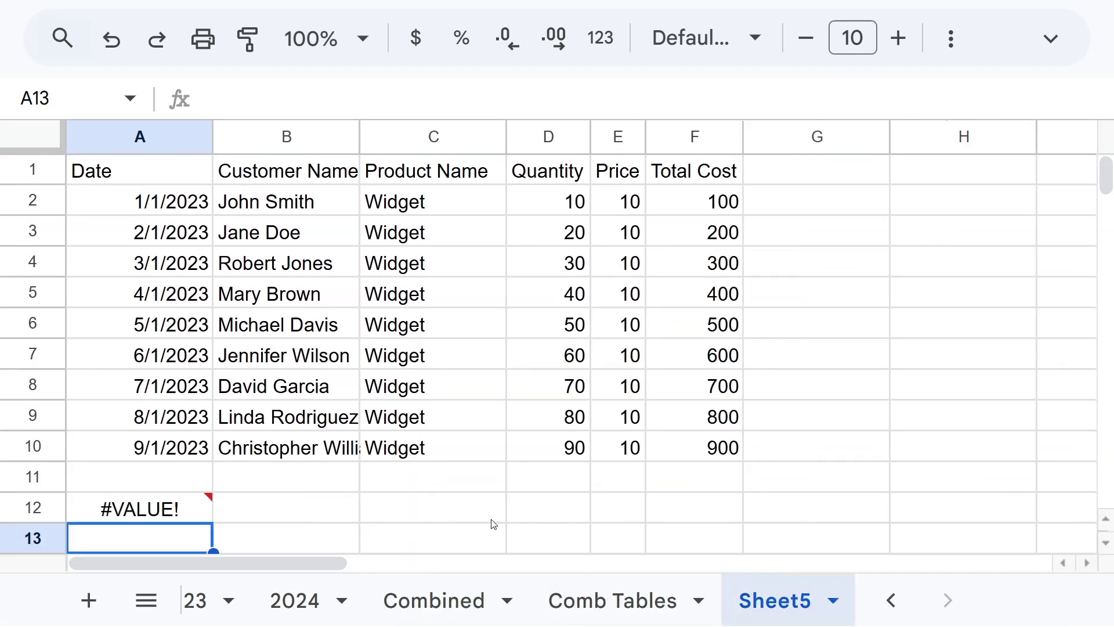
left_click(182, 515)
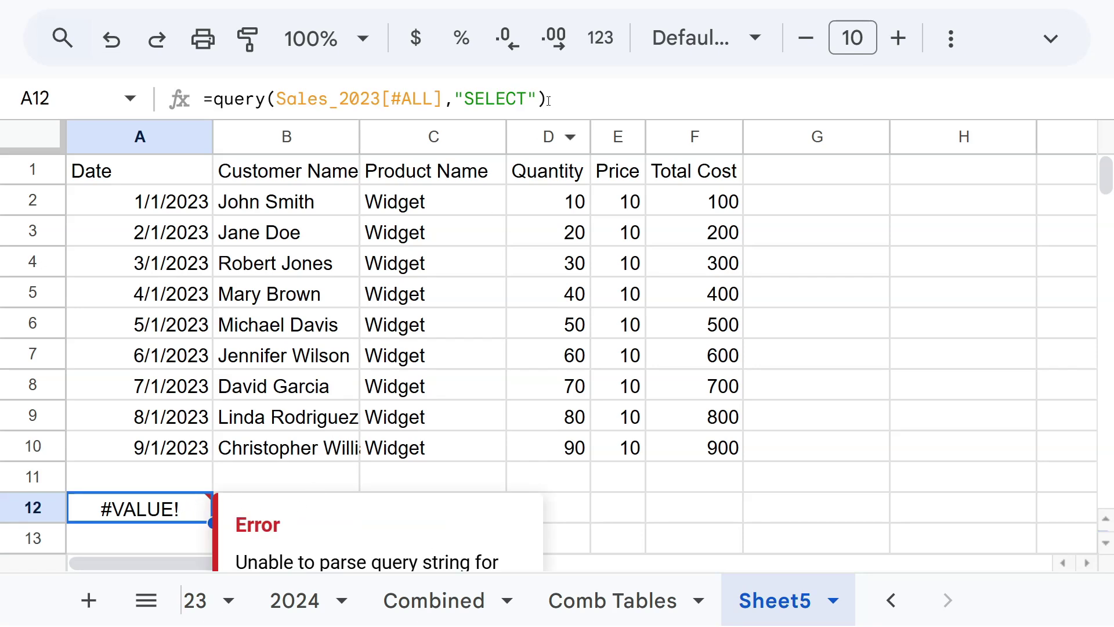
left_click(528, 99)
type("Col1,Co")
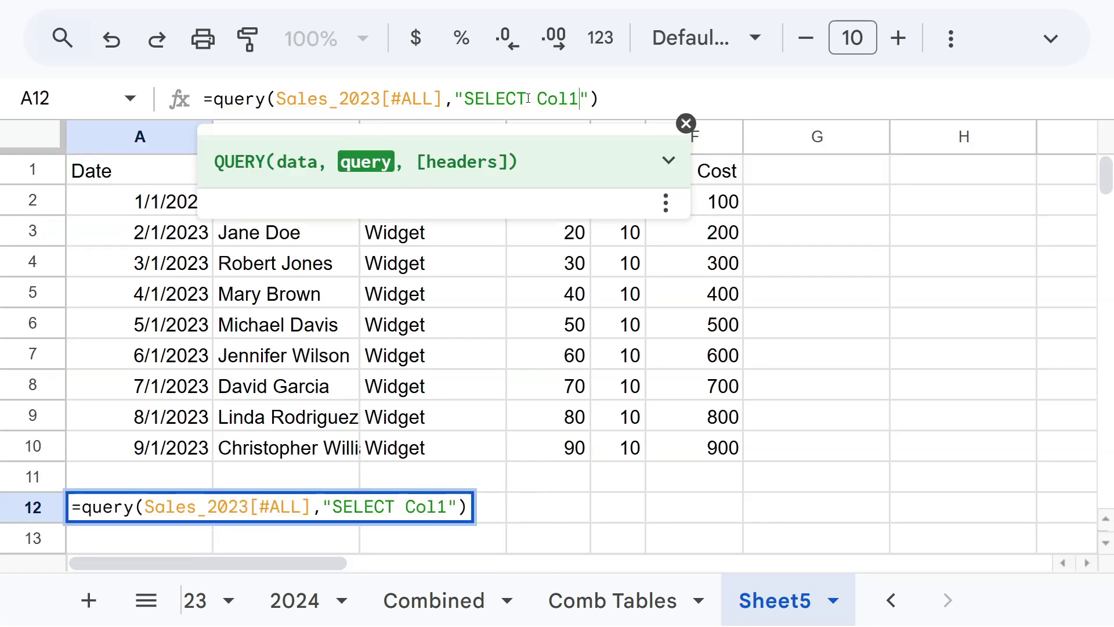
type("l3,Col4,Col5,C")
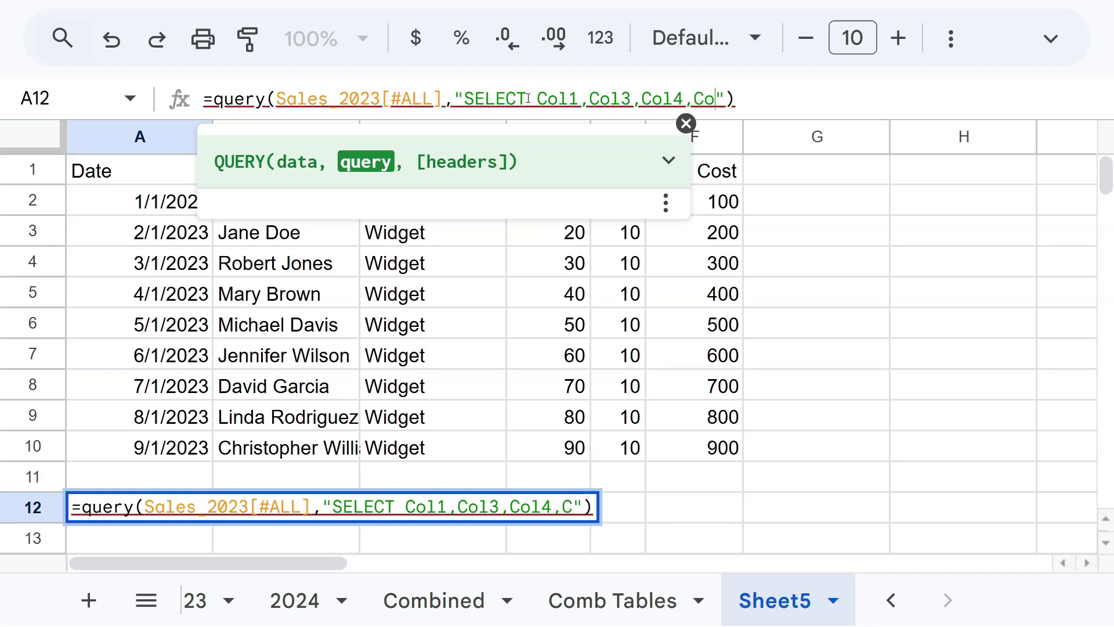
type("ol6,Col7")
key("Return")
scroll(329, 261, "down", 3)
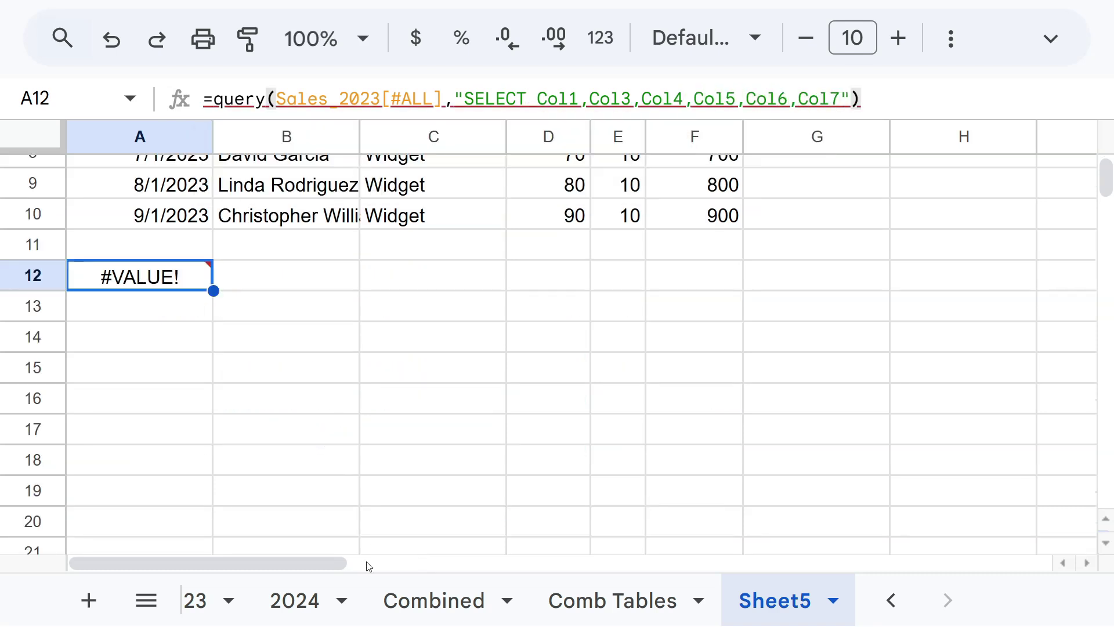
- Compare the A12 query with A1 and change its data source to Sales_2024[#ALL]
scroll(329, 261, "up", 3)
left_click(160, 179)
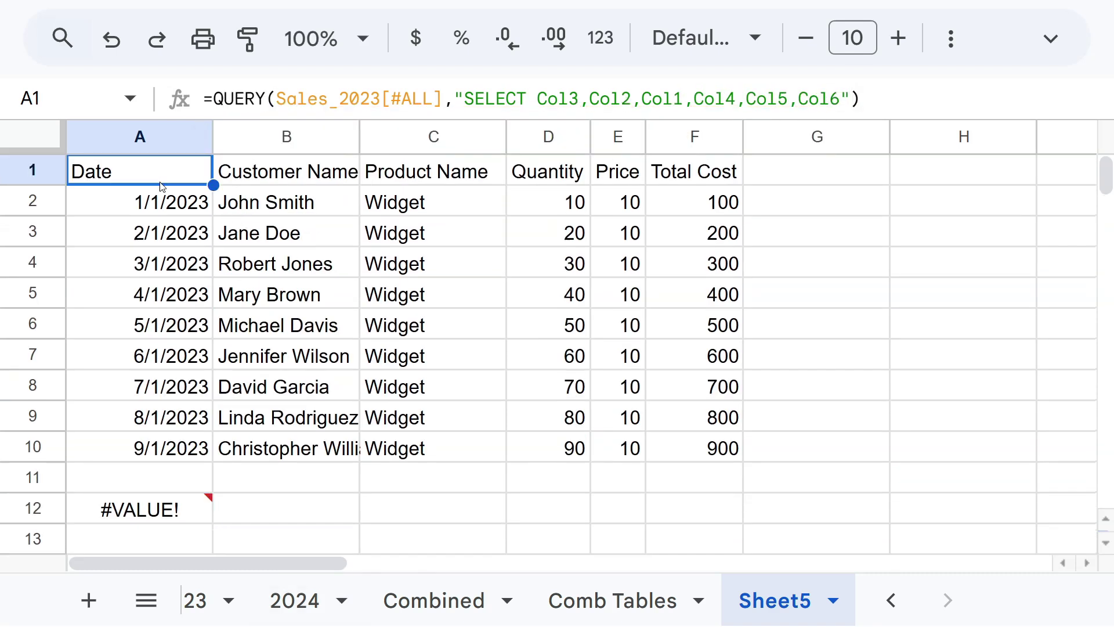
left_click(167, 498)
left_click(375, 99)
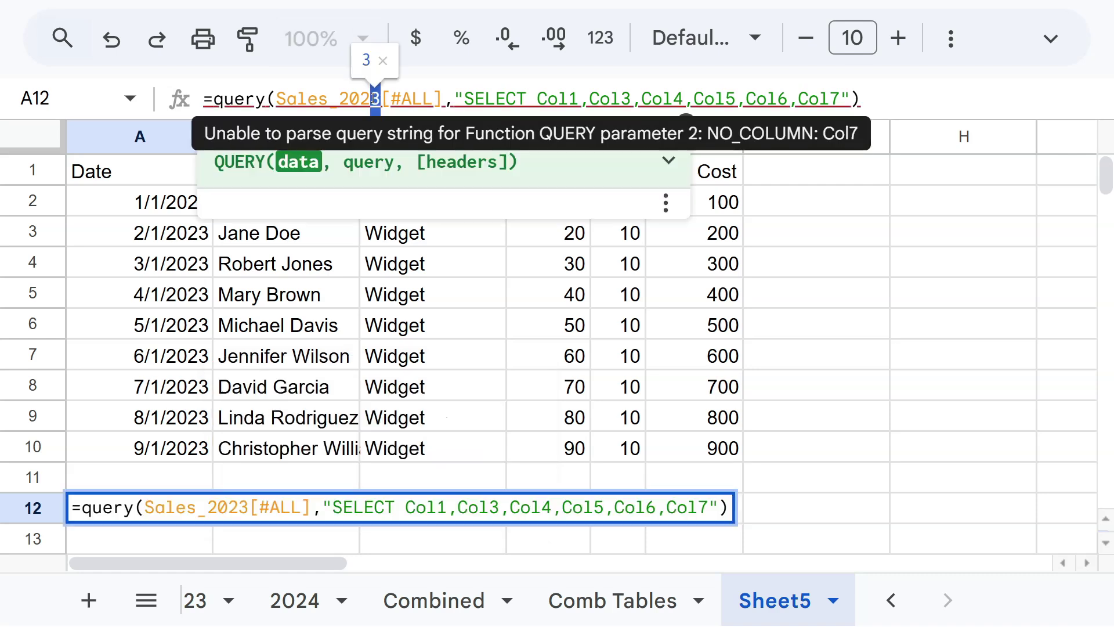
type("4")
key("Return")
scroll(514, 461, "down", 1)
scroll(510, 451, "up", 1)
scroll(511, 450, "down", 3)
left_click(188, 337)
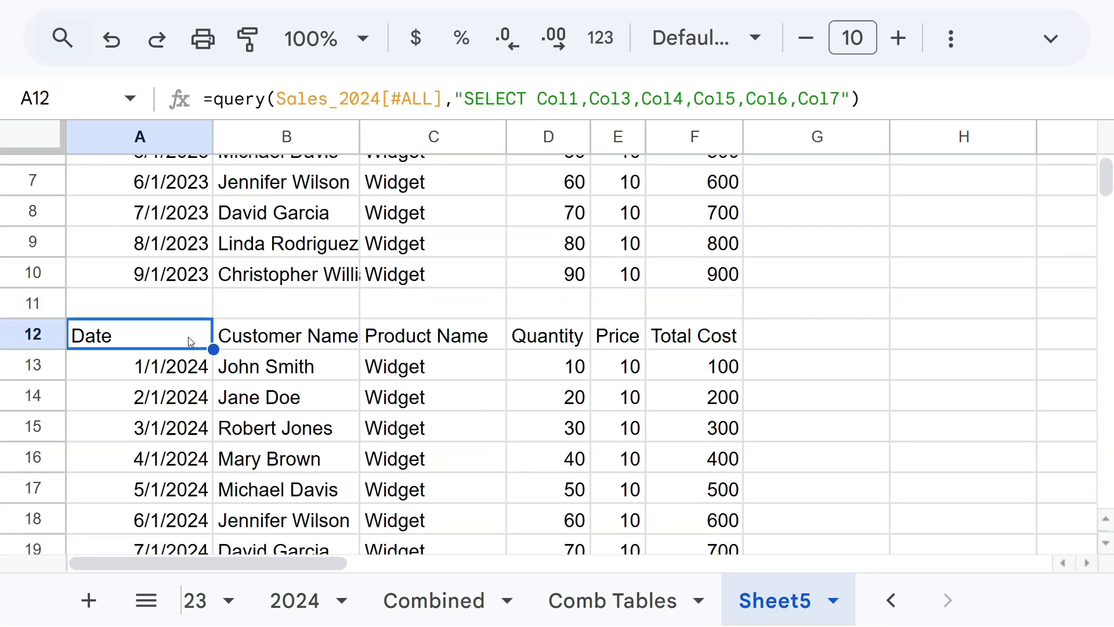
scroll(188, 337, "up", 3)
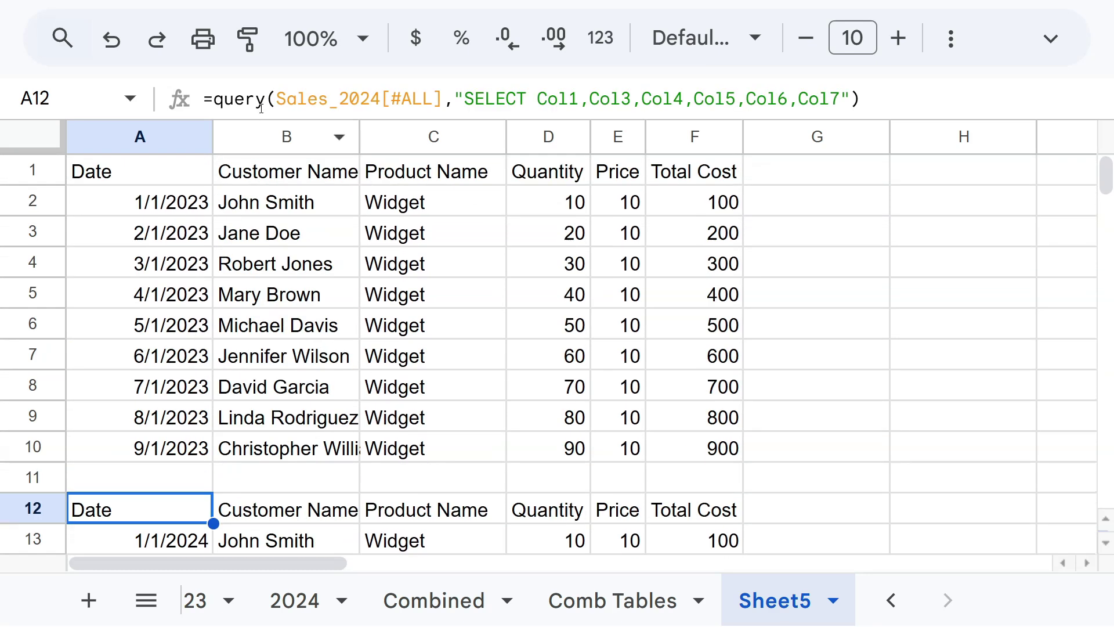
- Review the A1 query and copy the A12 query text without its equals sign
left_click(152, 180)
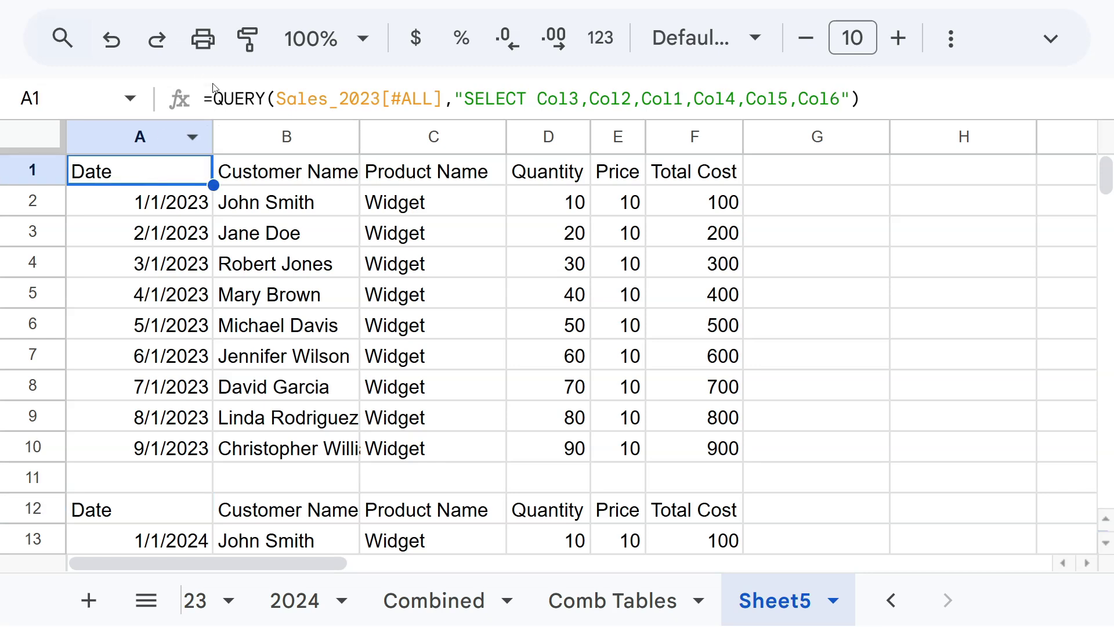
left_click(141, 517)
left_click_drag(861, 99, 216, 104)
key("ctrl+c")
- Wrap the A1 query in VSTACK, leaving a comma after it for a second range
left_click(158, 178)
left_click(215, 99)
type("vst")
key("BackSpace")
key("BackSpace")
key("BackSpace")
type("VSTACK(")
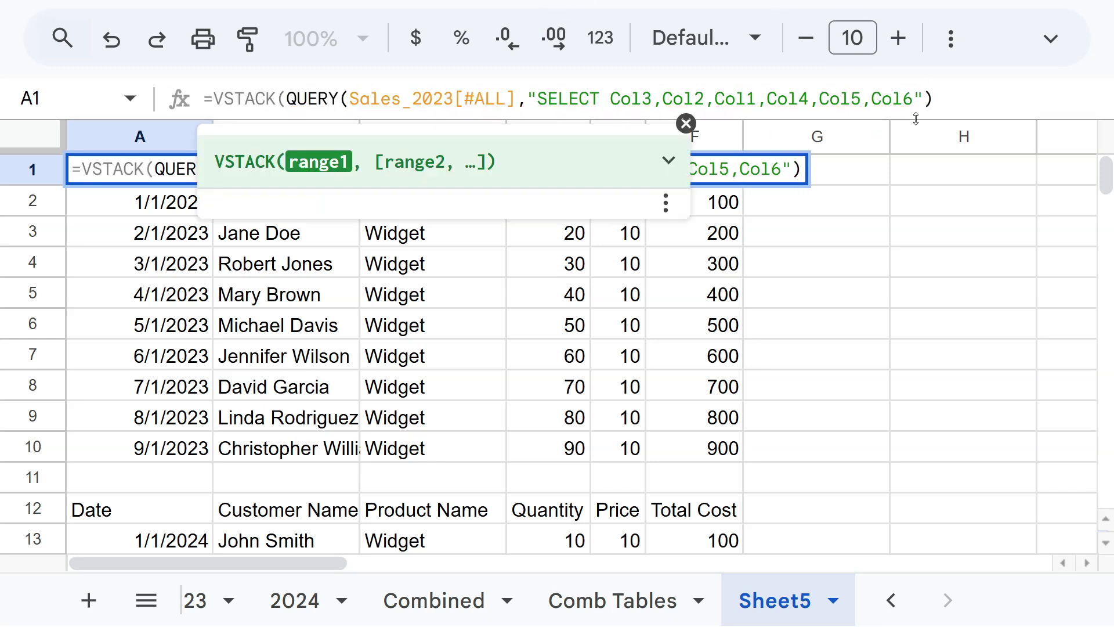
left_click_drag(916, 119, 931, 179)
left_click(954, 100)
type(",")
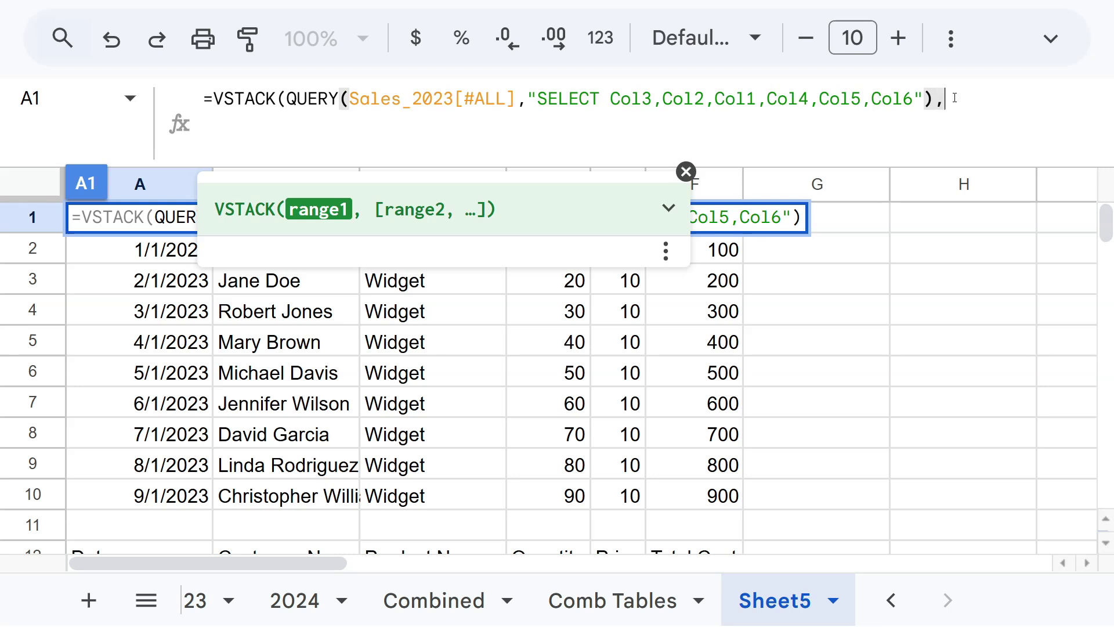
type(")")
key("Return")
- Insert the copied Sales_2024 query on a new line as the second range of the A1 VSTACK
left_click(945, 98)
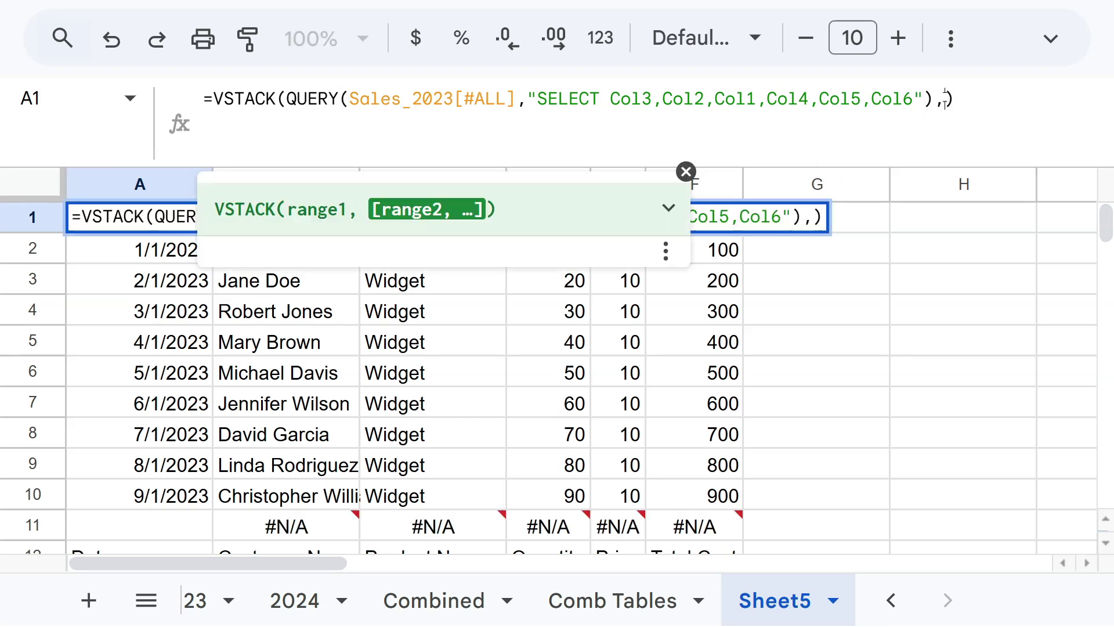
key("alt+Return")
key("ctrl+v")
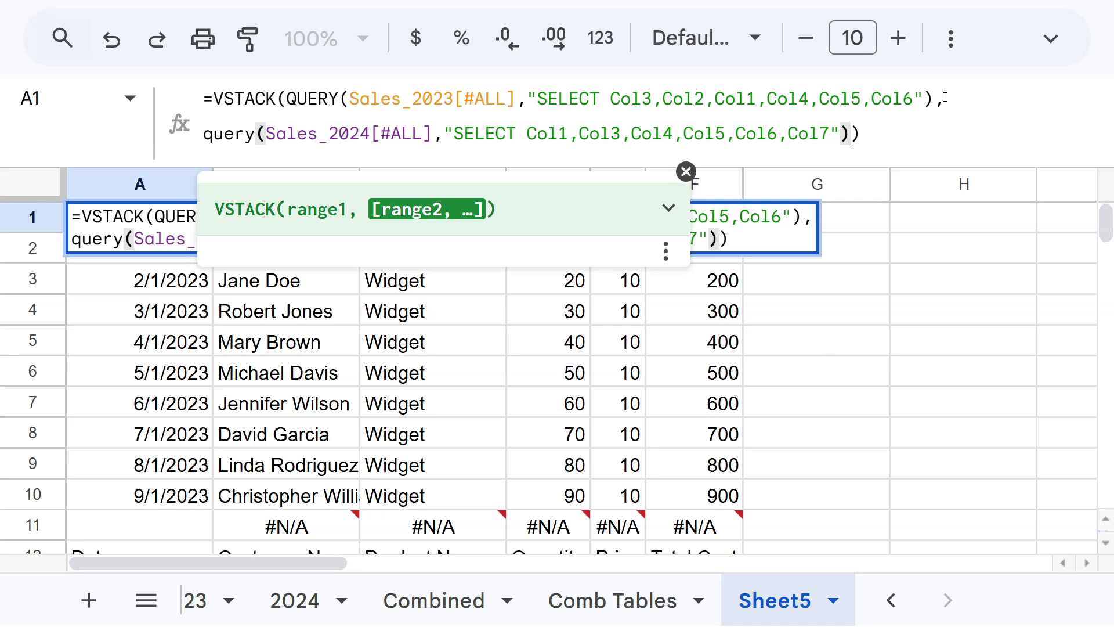
key("Return")
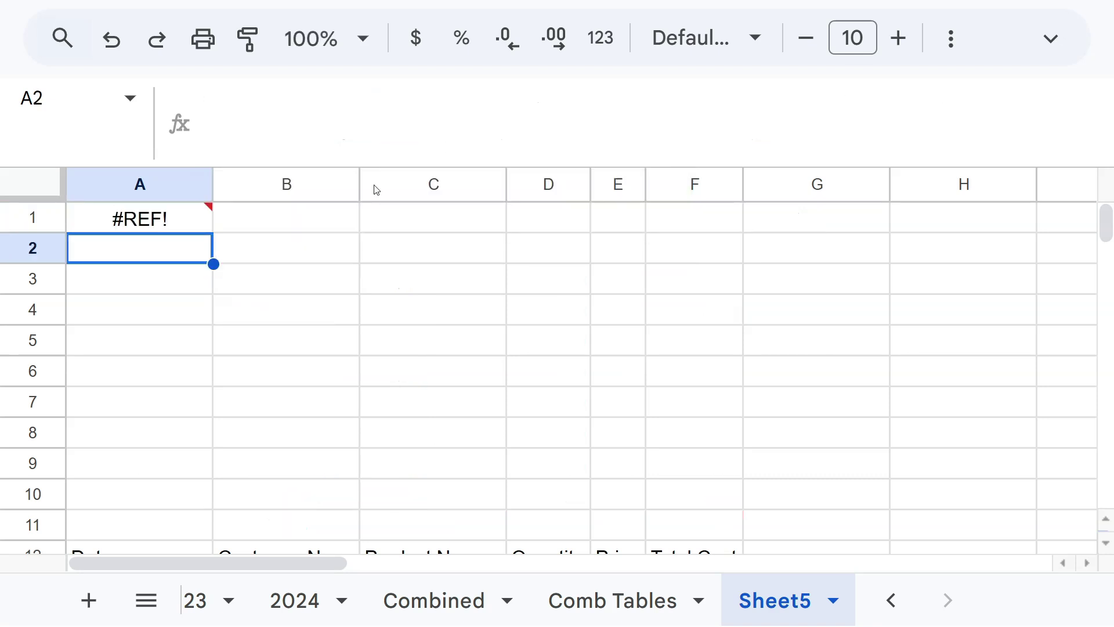
- Clear the standalone query from A12 and inspect the stacked rows where the 2024 data begins
scroll(256, 355, "down", 2)
left_click(189, 445)
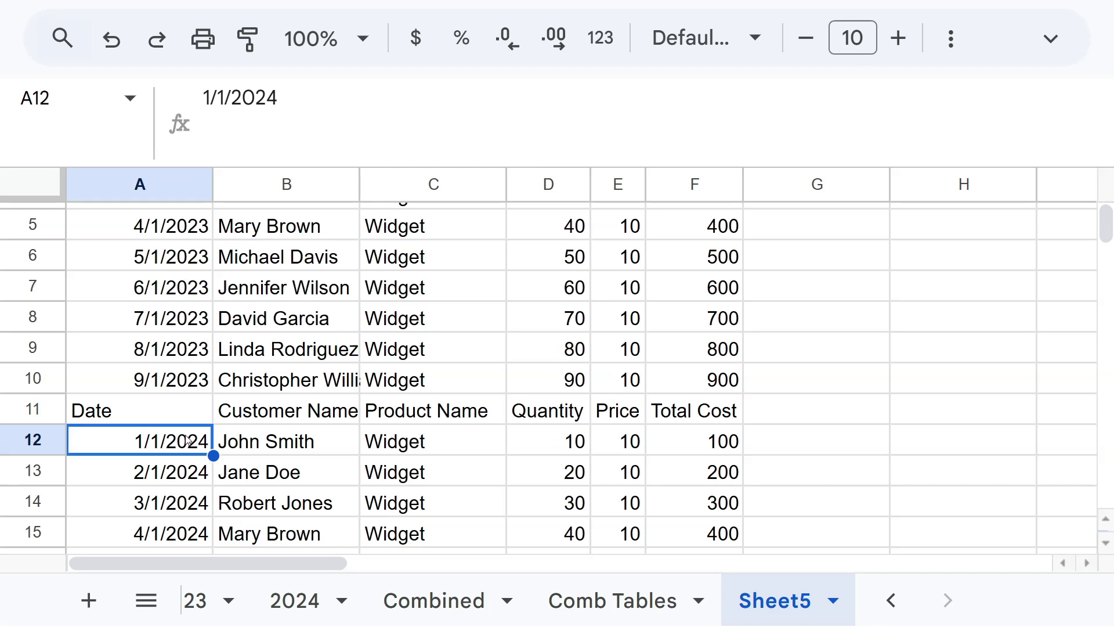
scroll(180, 389, "up", 2)
scroll(180, 386, "down", 1)
left_click(186, 463)
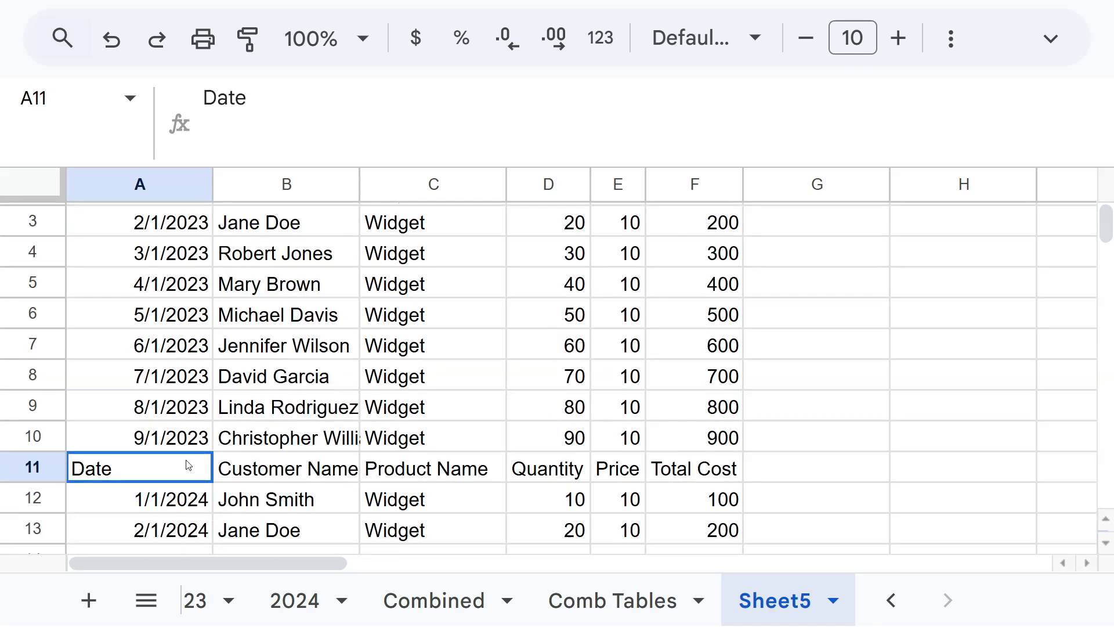
scroll(170, 396, "up", 1)
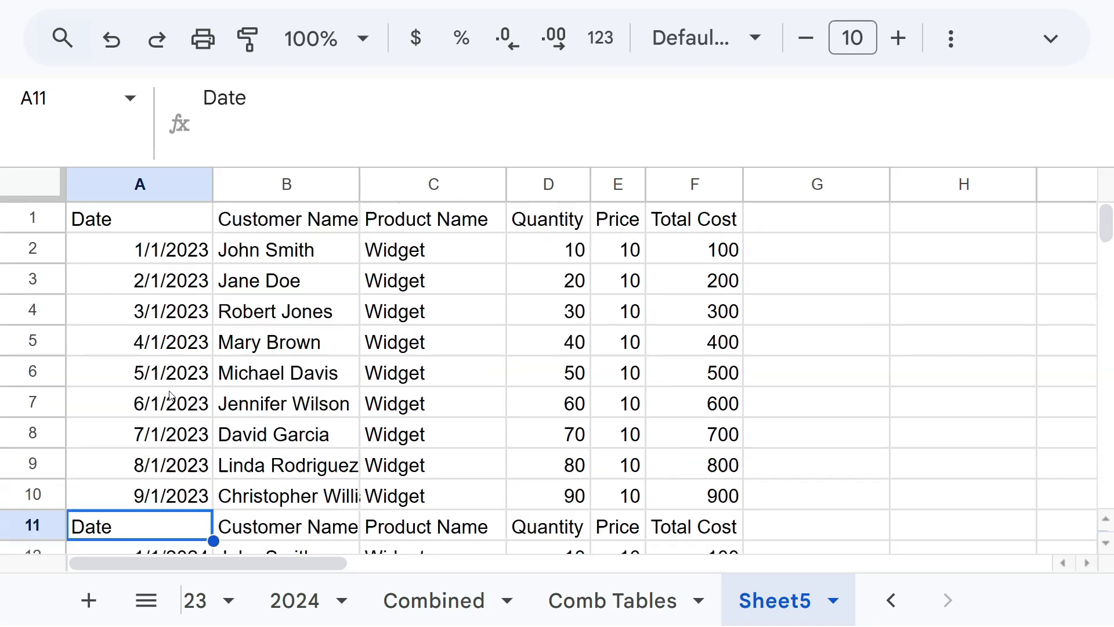
- Remove [#ALL] from the Sales_2024 reference in the A1 VSTACK formula so its header row is not stacked
left_click(140, 225)
left_click_drag(435, 133, 369, 133)
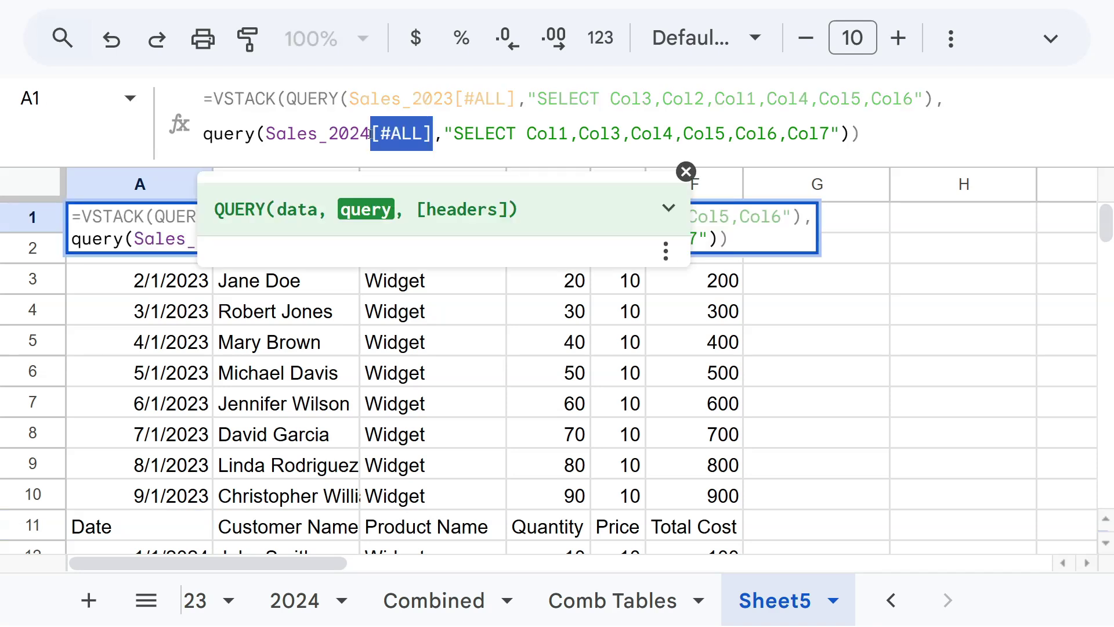
key("BackSpace")
key("Return")
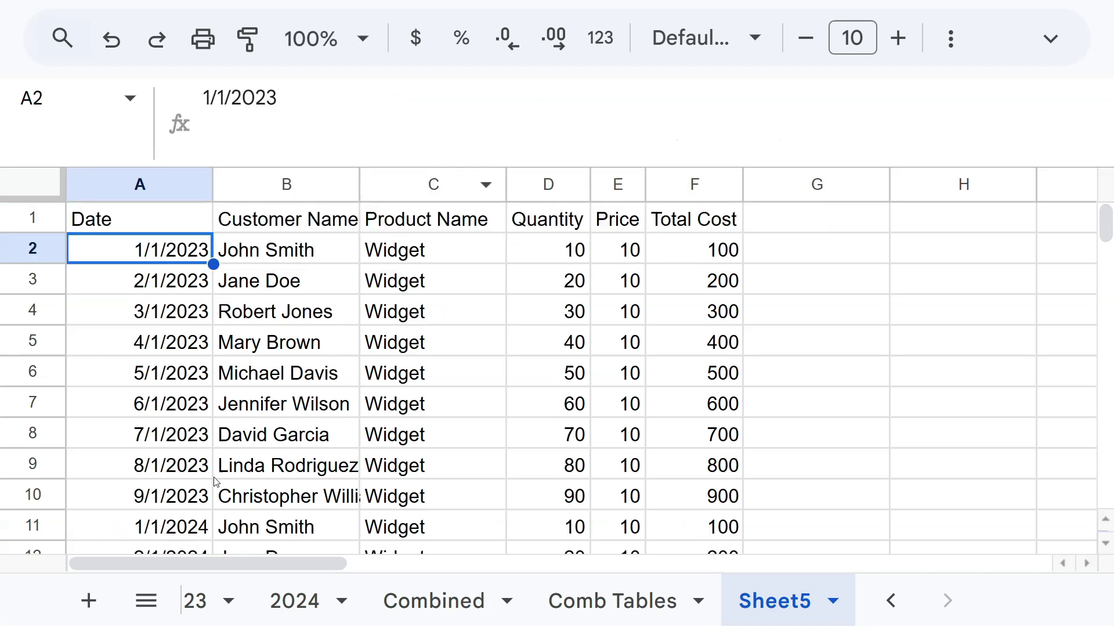
- Review the A1 formula's column selections against the stacked Product Name, Date and Total Cost columns
left_click(205, 206)
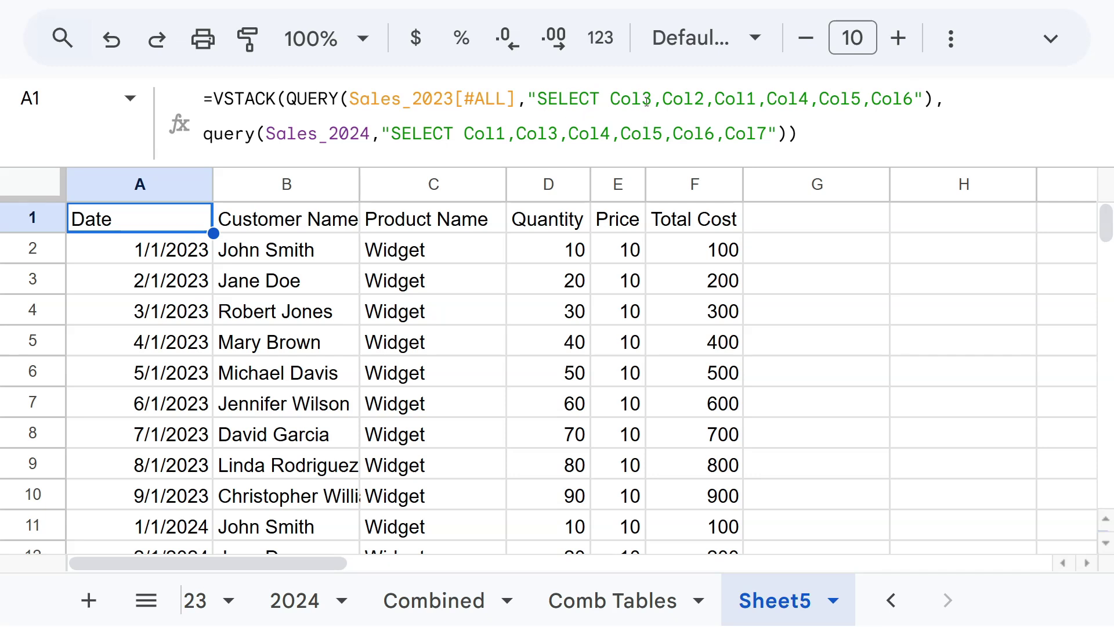
left_click_drag(383, 255, 411, 447)
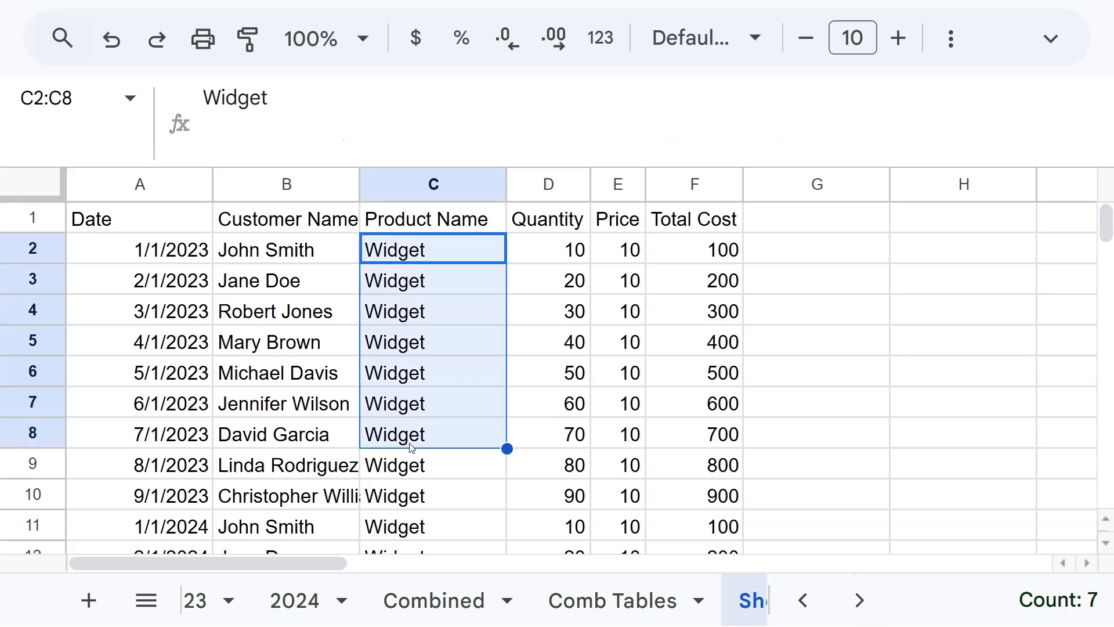
left_click_drag(172, 256, 145, 372)
left_click(144, 226)
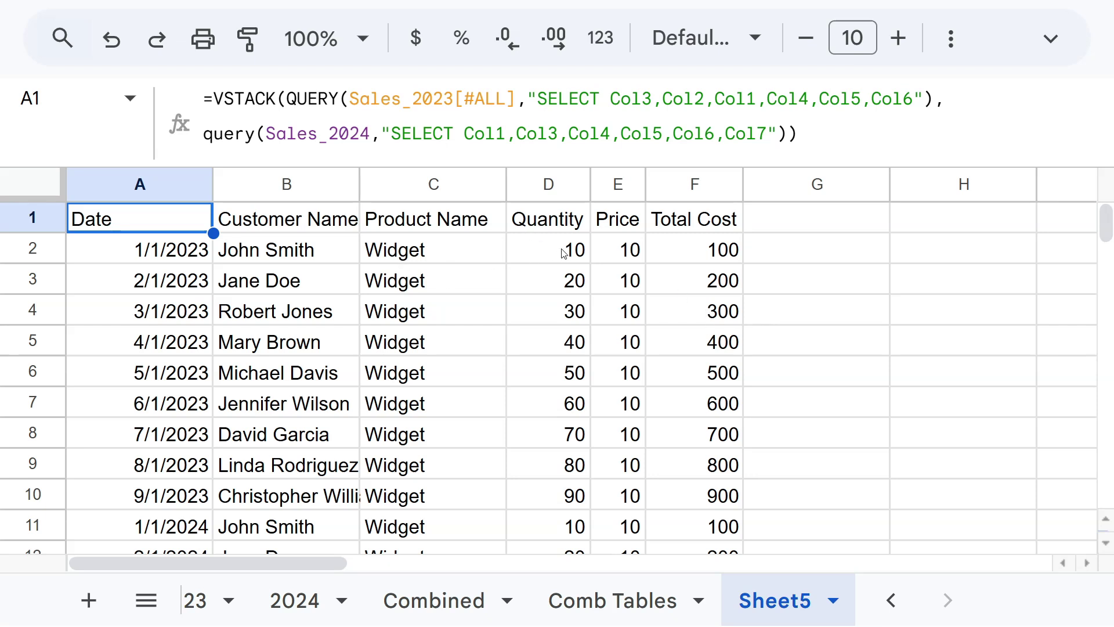
left_click_drag(699, 254, 696, 434)
left_click(688, 236)
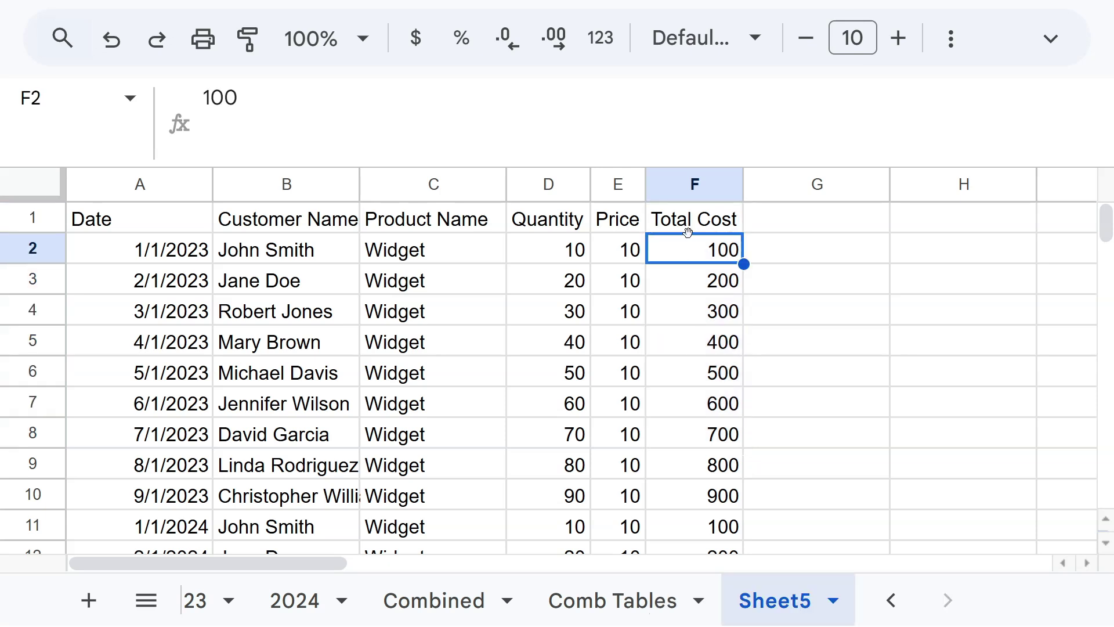
left_click(688, 228)
left_click(114, 219)
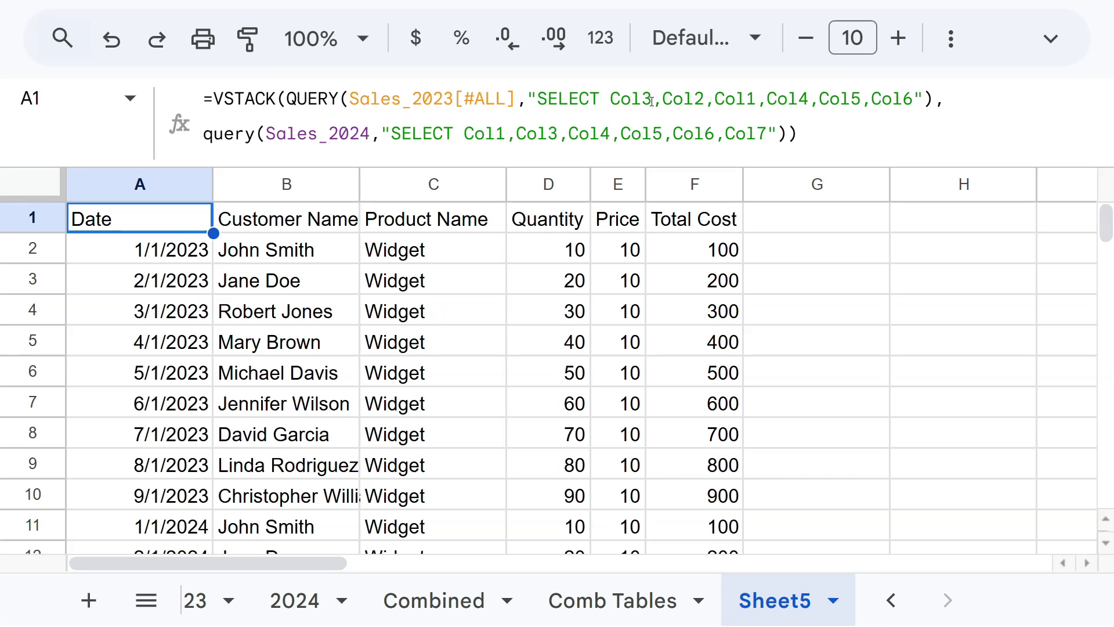
- Add the calculated column Col6*1.4 after Col6 in the Sales_2023 query of the A1 formula
left_click(915, 100)
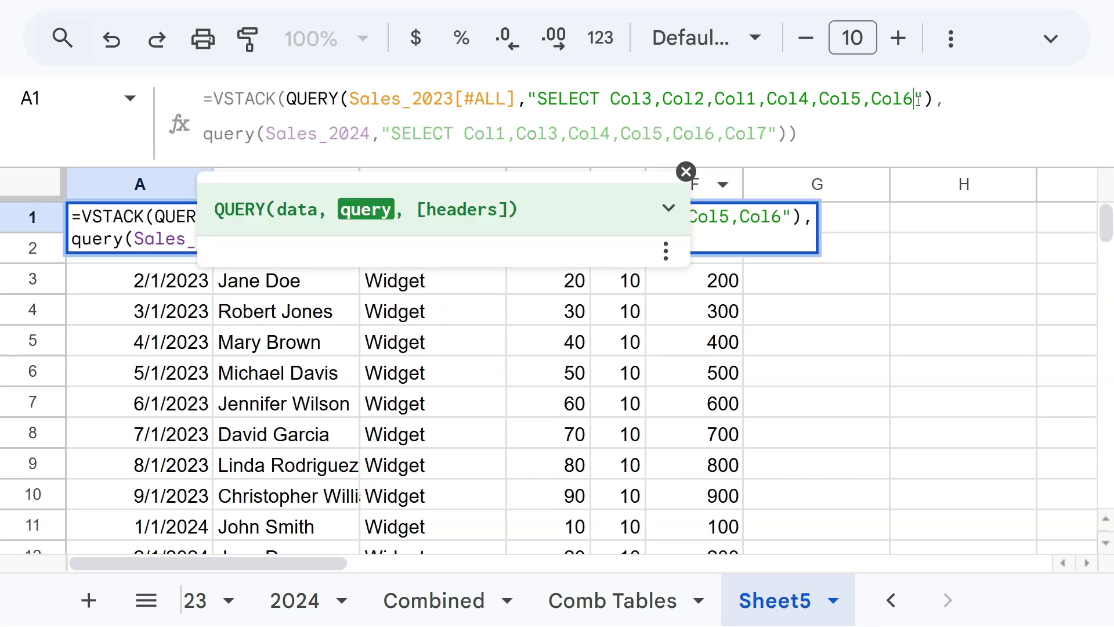
type(",cOL6")
key("BackSpace")
key("BackSpace")
key("BackSpace")
key("BackSpace")
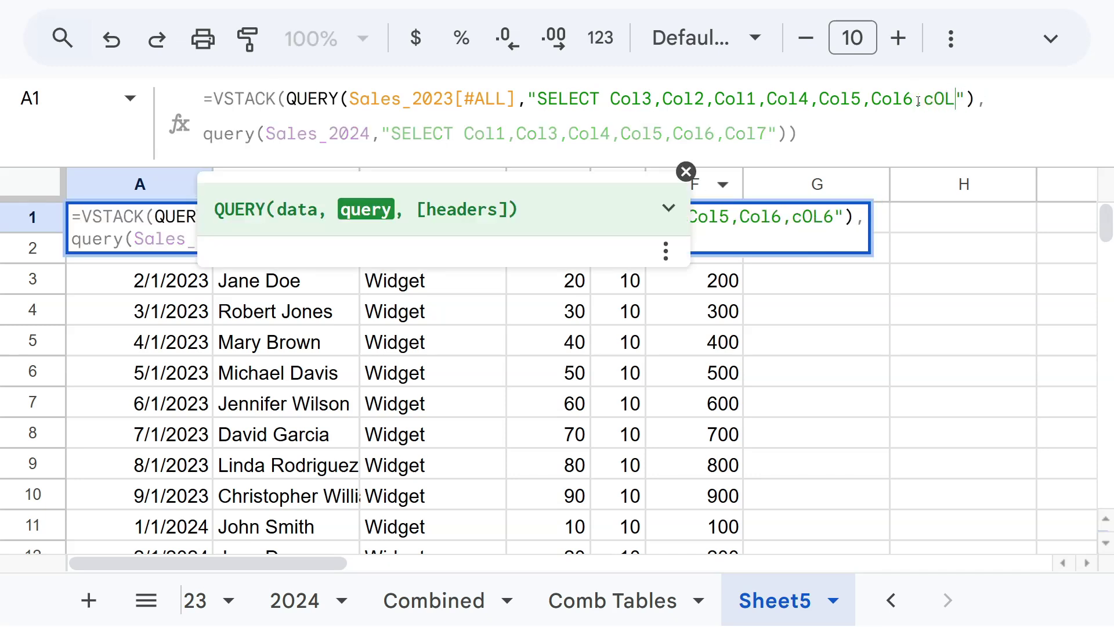
type("Col6")
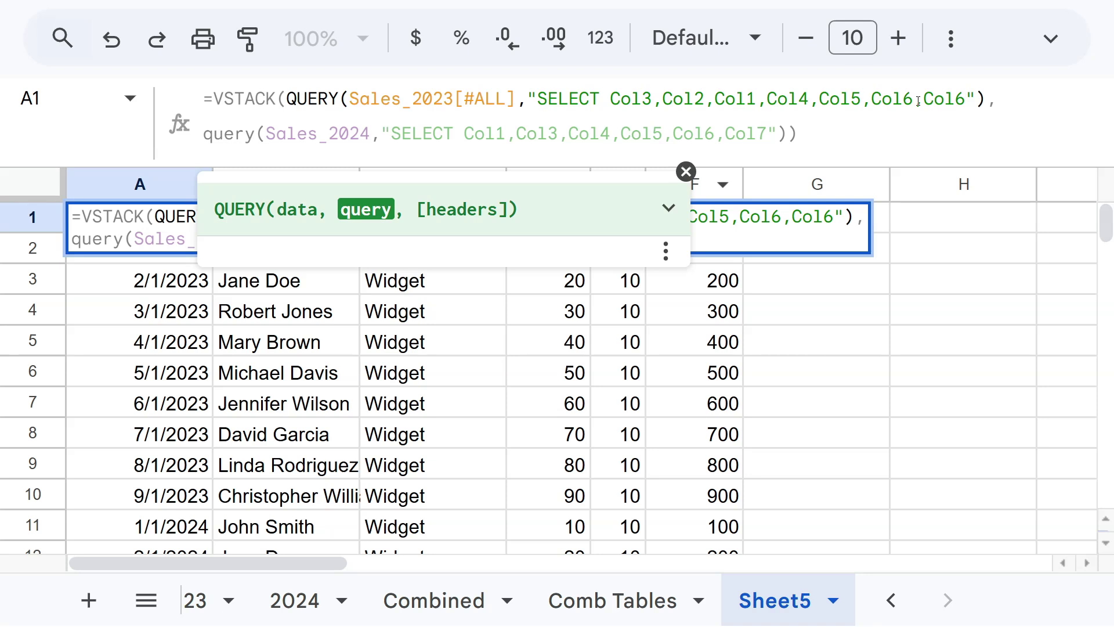
type("*")
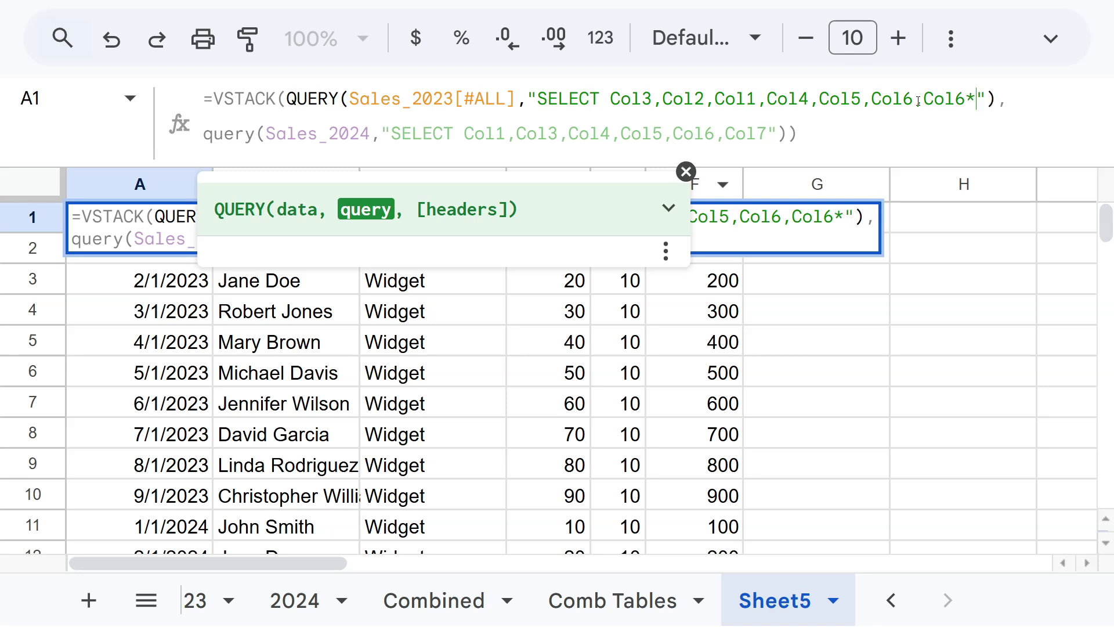
type("1")
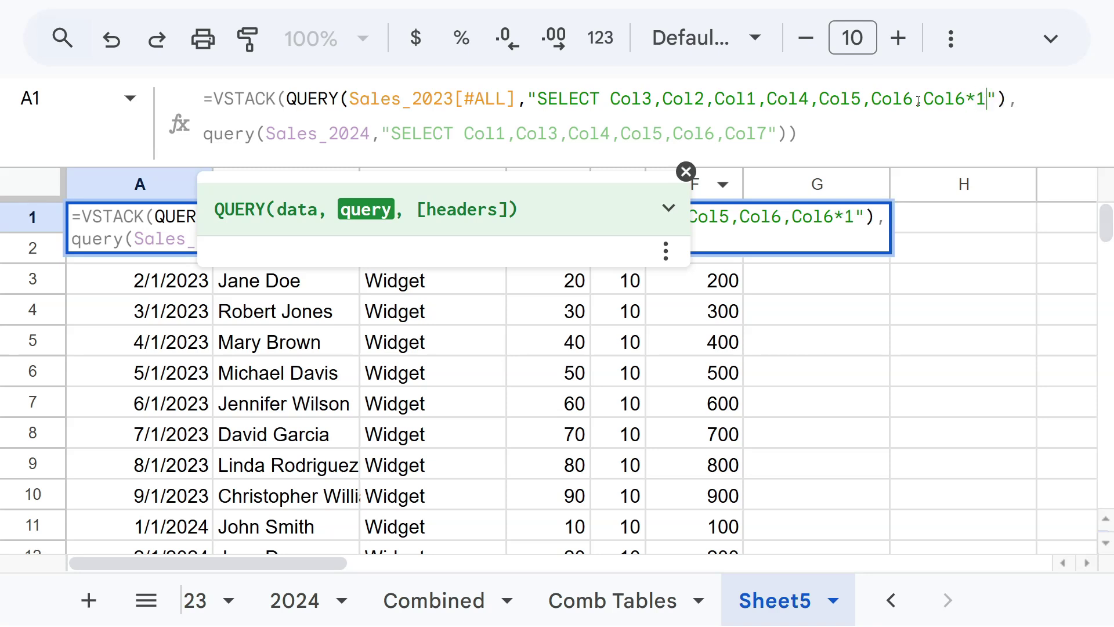
type(".4")
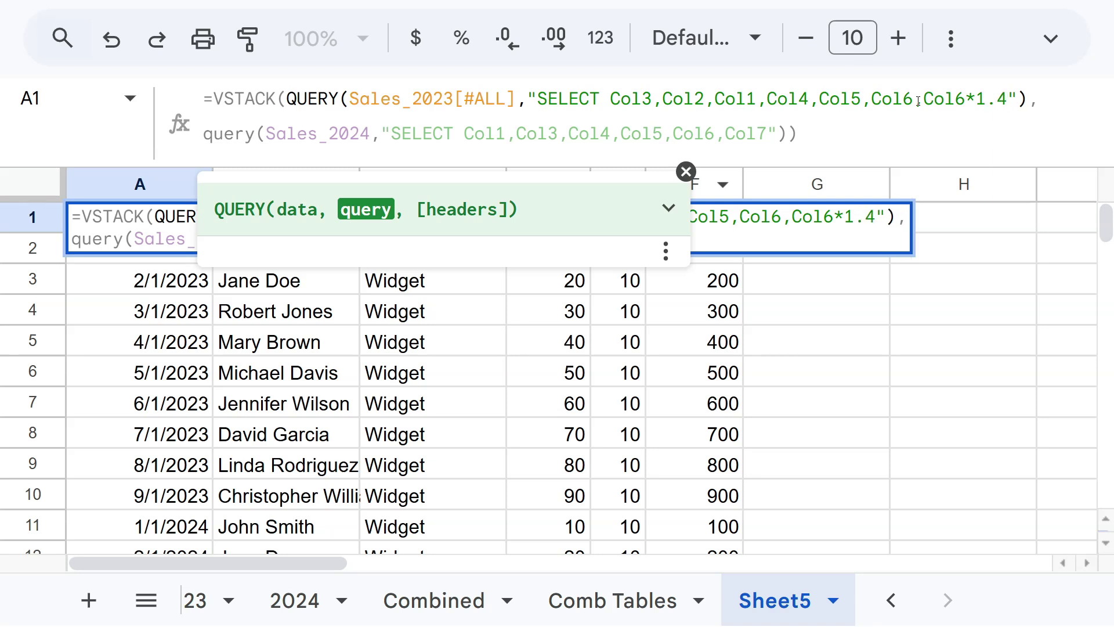
key("Return")
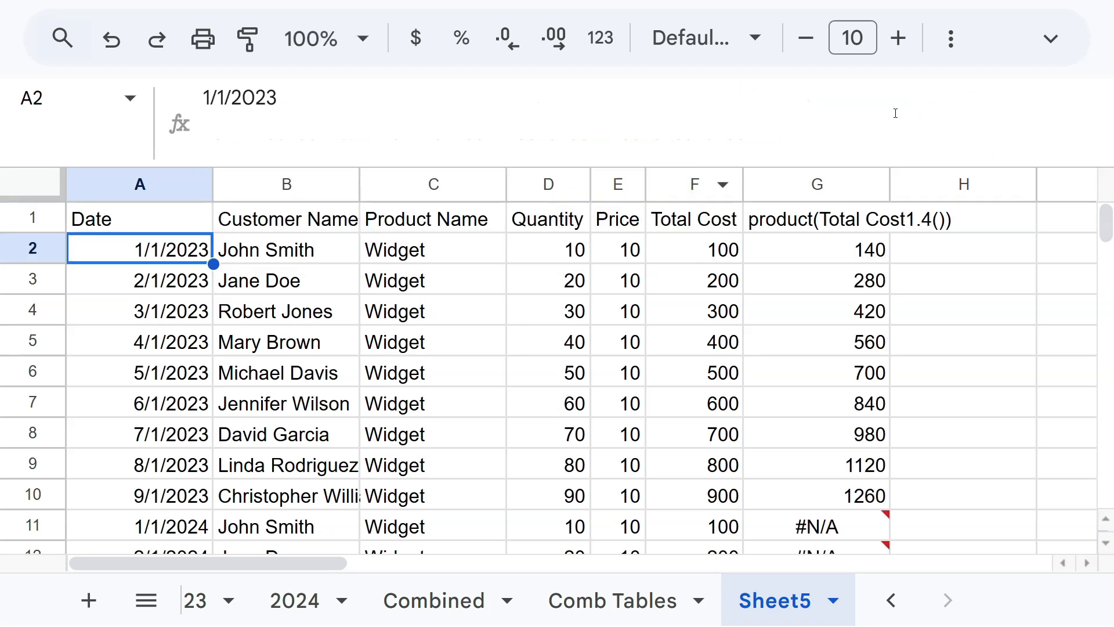
- Label the calculated column CAD by appending LABEL Col6*1.4 'CAD' to the Sales_2023 query in A1
left_click_drag(812, 249, 816, 464)
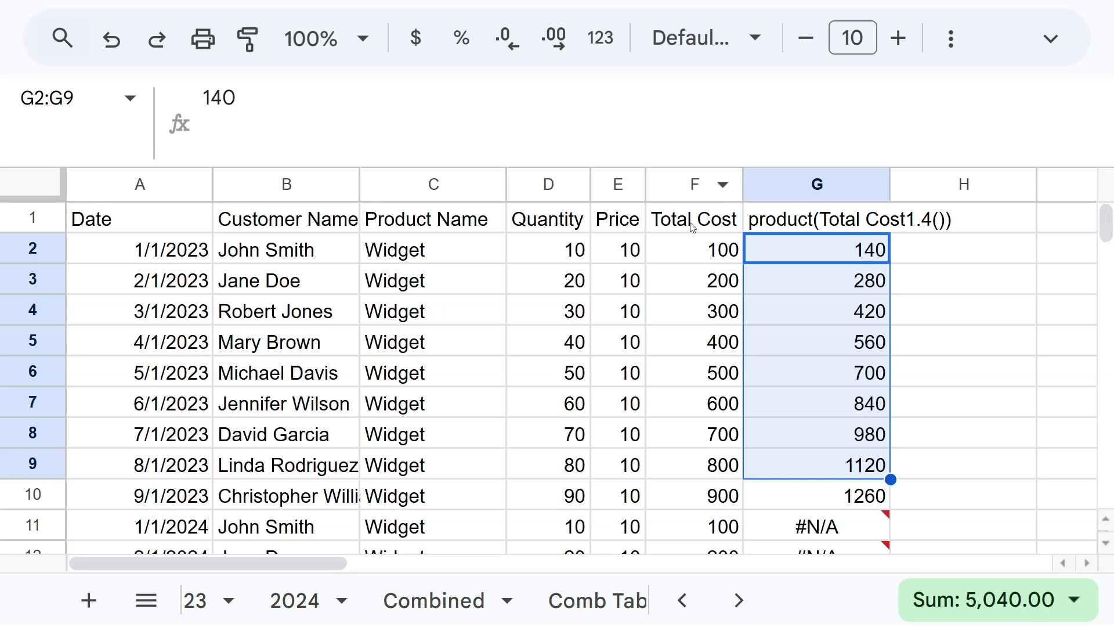
left_click(797, 223)
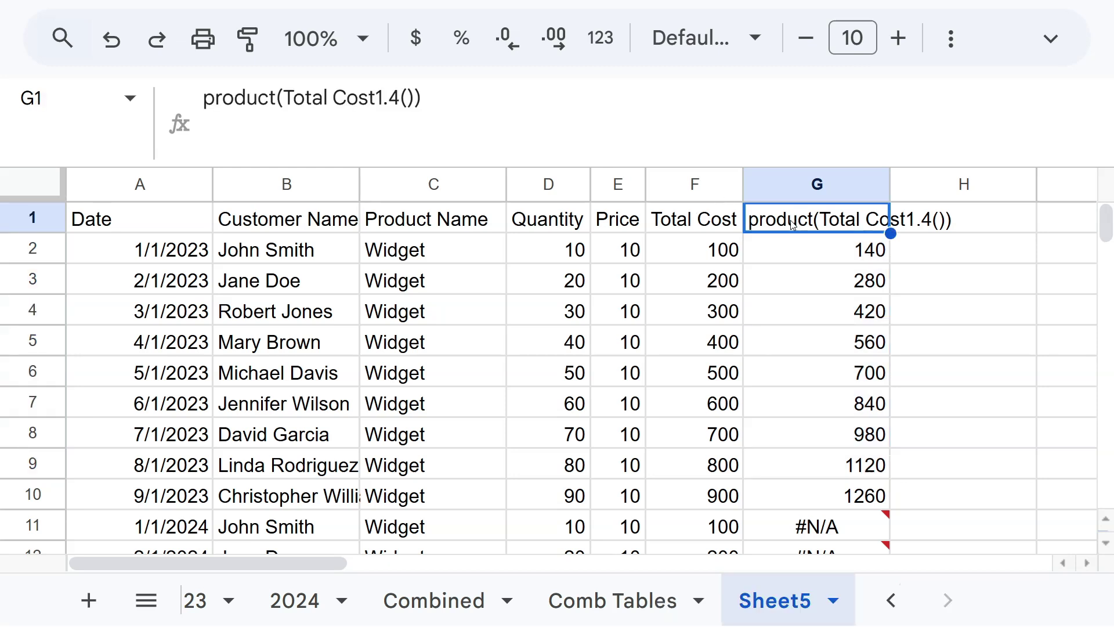
left_click(179, 219)
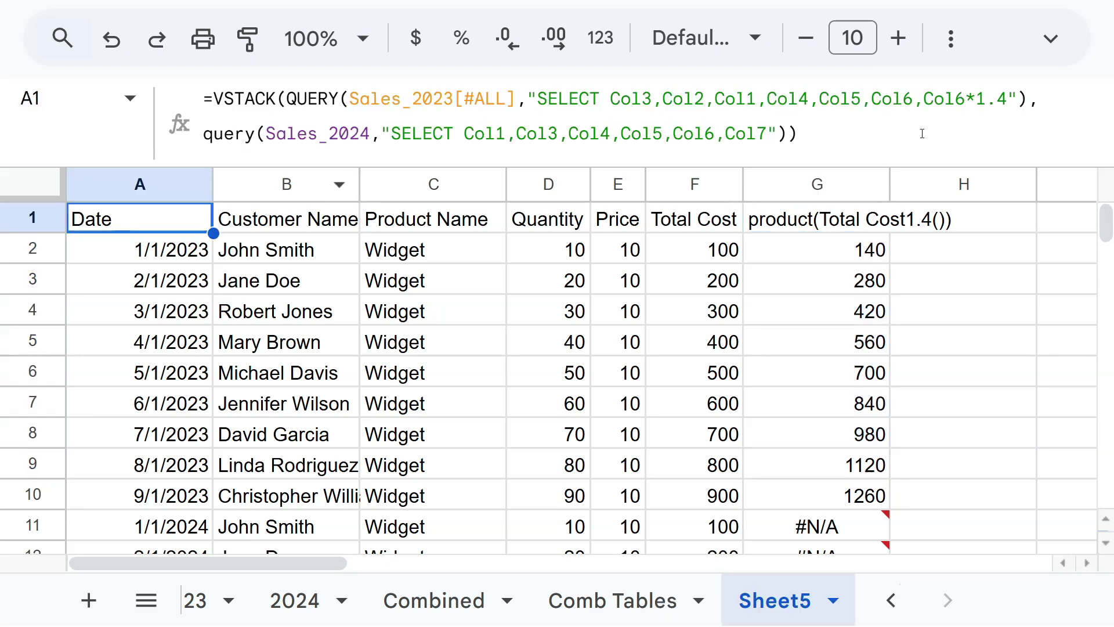
left_click(1003, 99)
type("LABEL Col")
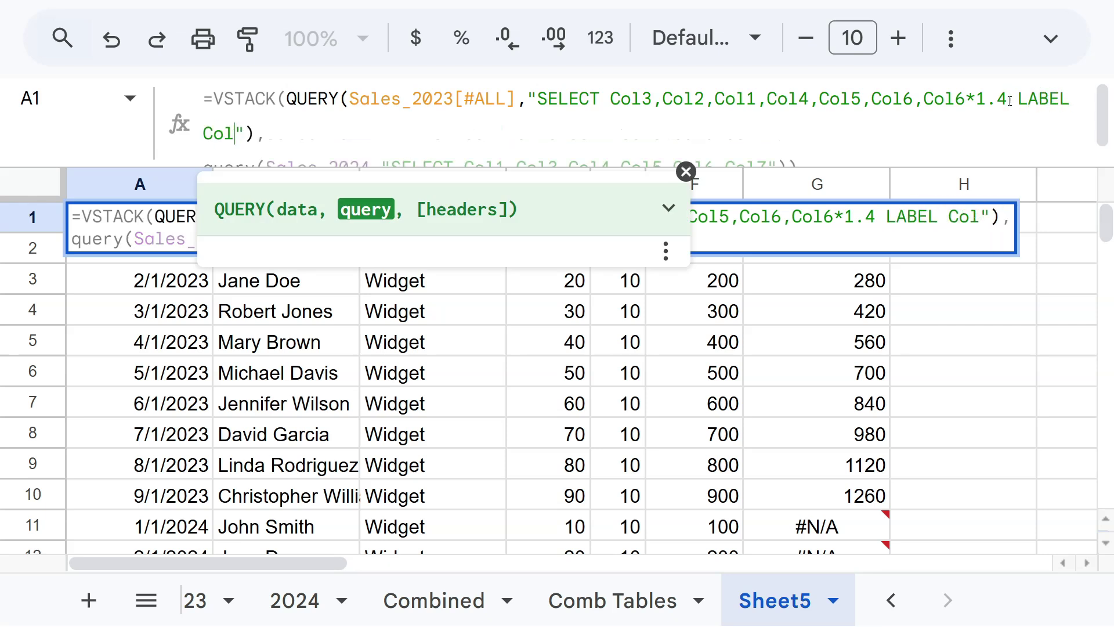
type("6*1.4 'CAD'")
key("Return")
key("Up")
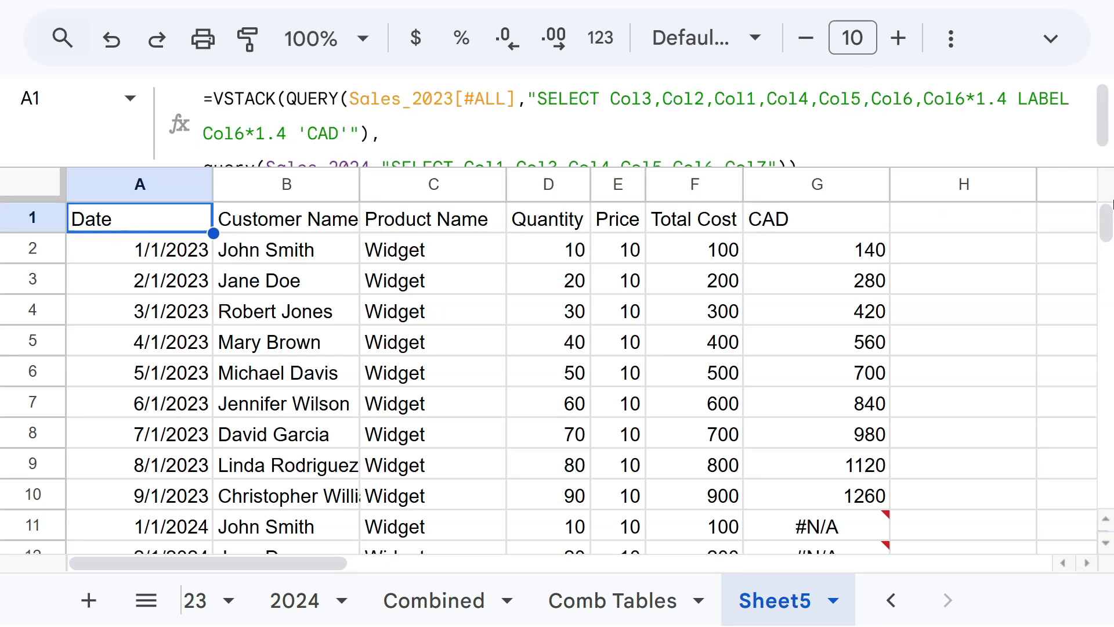
- Enlarge the formula area and add the calculated column Col7*1.4, without a label, to the Sales_2024 query in A1
left_click_drag(668, 167, 668, 219)
scroll(763, 395, "down", 3)
scroll(763, 390, "up", 3)
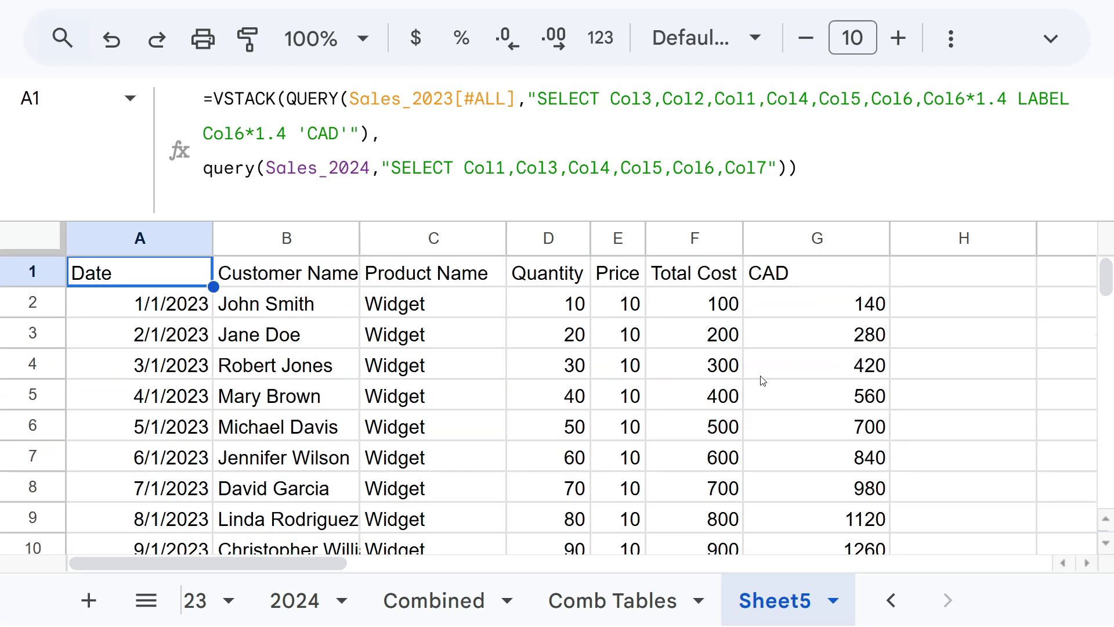
left_click(770, 168)
type(",Col7")
type("*1.4")
type(" LABEL ")
type("Col7*1")
type(".4")
key("BackSpace")
key("BackSpace")
key("BackSpace")
key("BackSpace")
key("BackSpace")
key("BackSpace")
key("BackSpace")
key("BackSpace")
key("BackSpace")
key("BackSpace")
key("BackSpace")
key("BackSpace")
key("BackSpace")
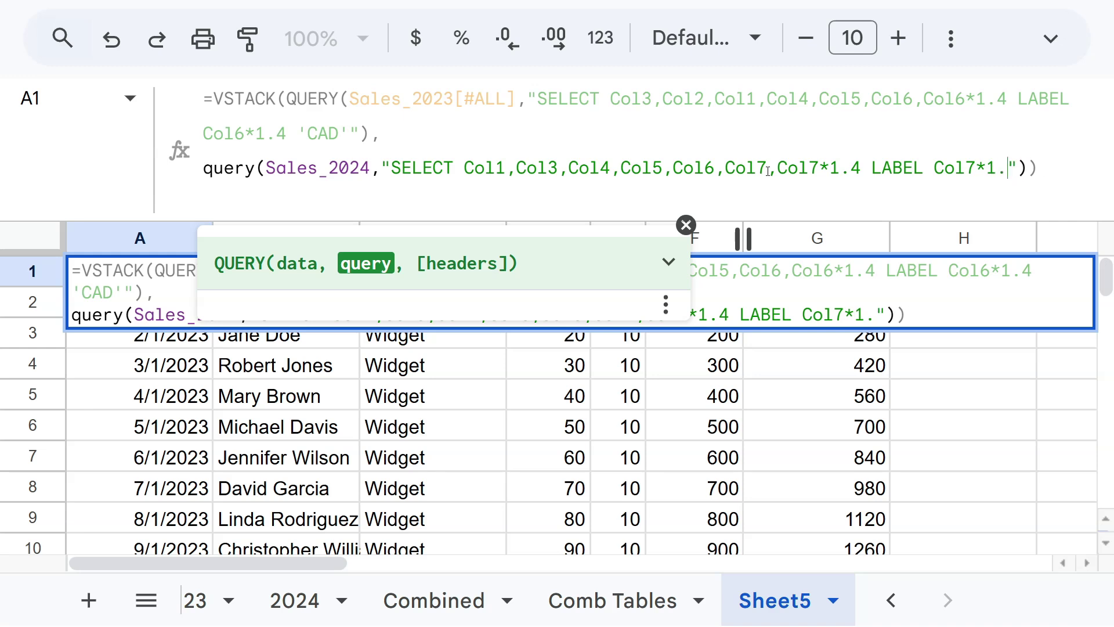
key("BackSpace")
key("BackSpace")
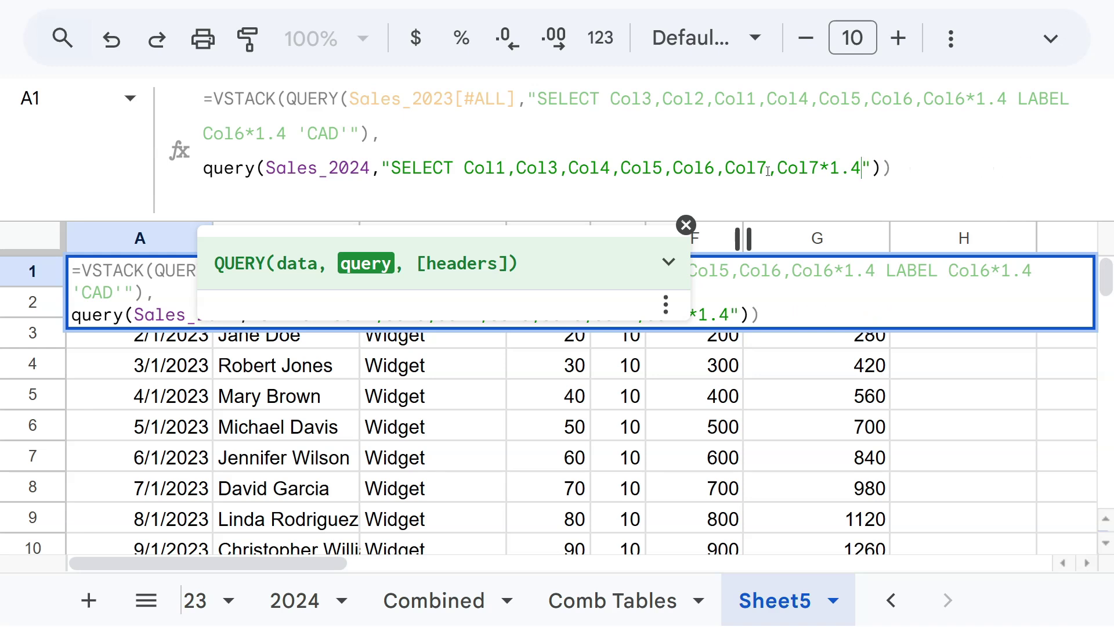
key("Return")
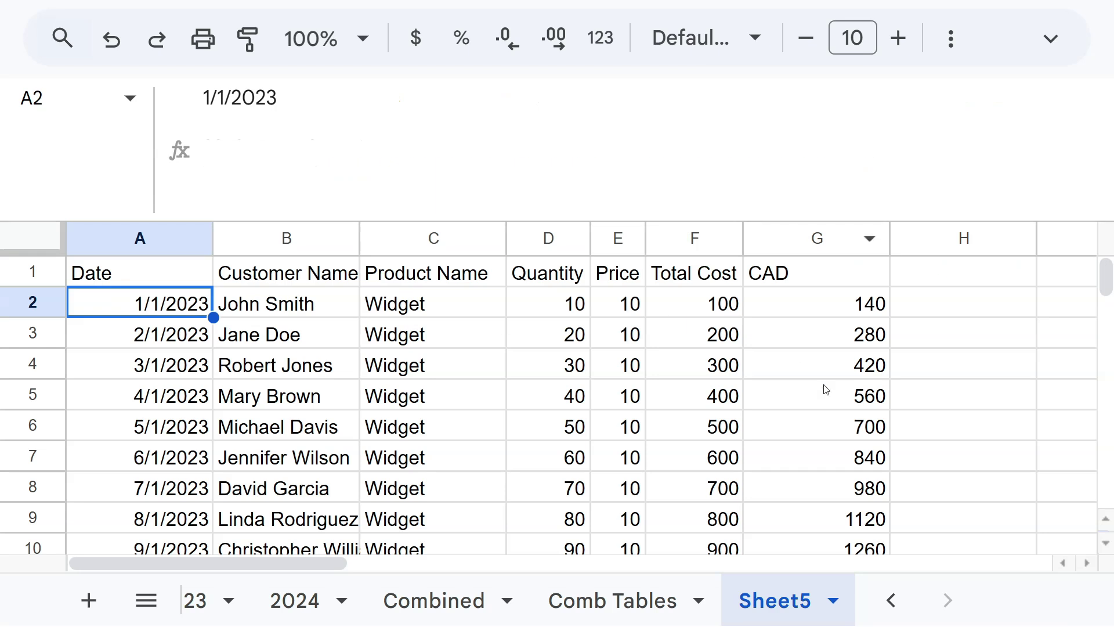
- Remove the extra header in row 11 by setting the headers argument of the Sales_2024 query to 0
left_click(834, 335)
scroll(834, 335, "down", 3)
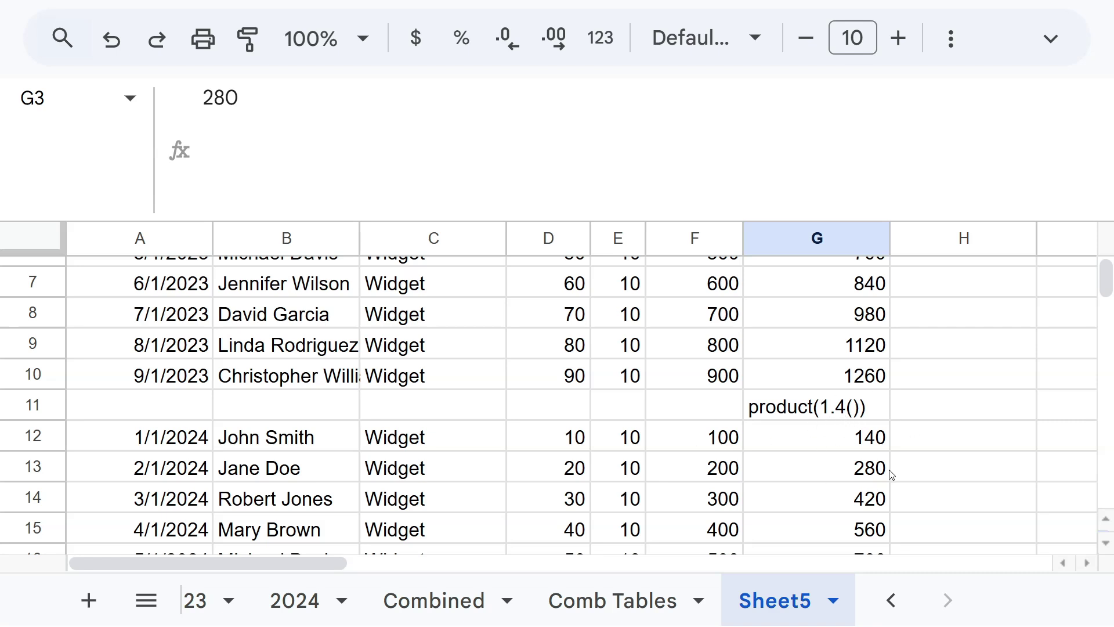
left_click(136, 401)
key("shift+space")
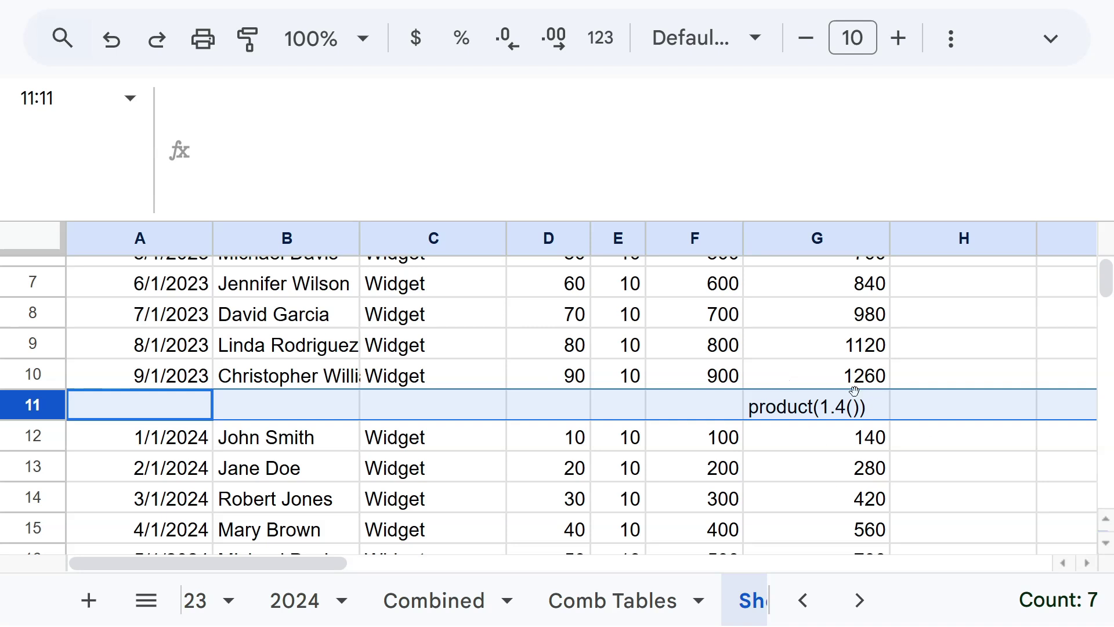
scroll(813, 386, "up", 3)
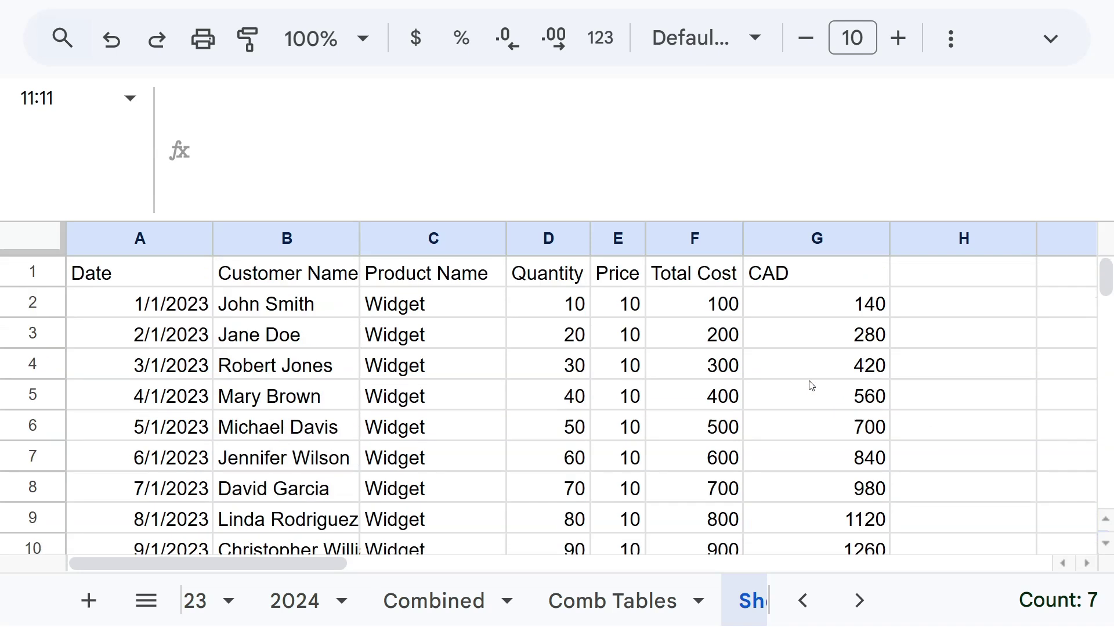
left_click(190, 277)
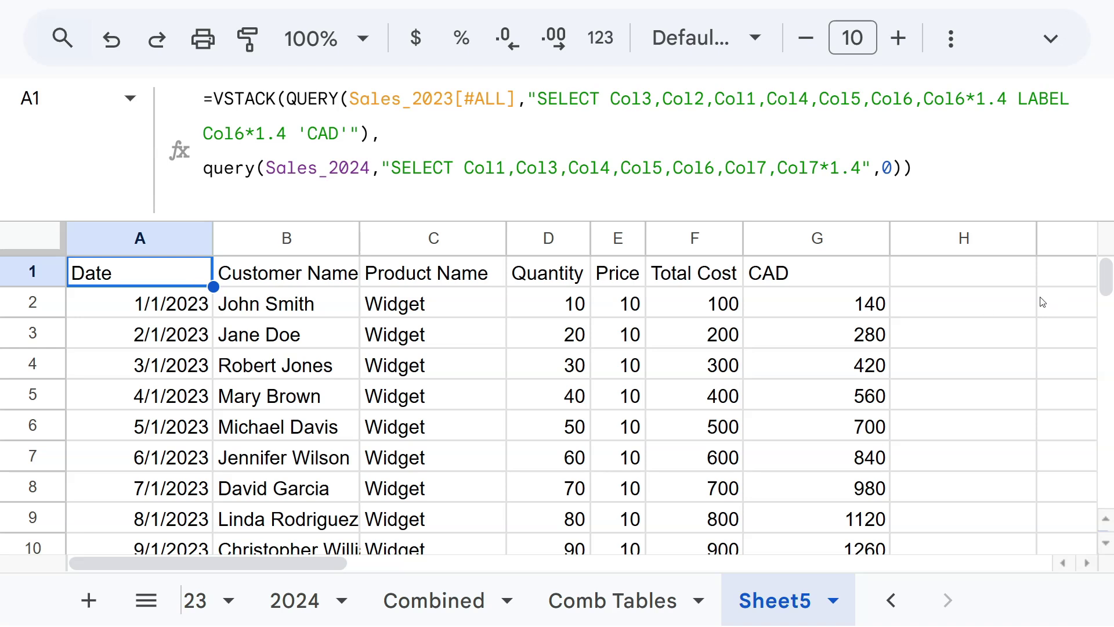
- Examine the empty column H beside the stacked rows, the Date column and the A1 formula
left_click(1021, 302)
key("shift+Down")
key("shift+Down")
key("shift+Down")
key("shift+Down")
key("shift+Down")
key("shift+Down")
key("shift+Down")
key("shift+Down")
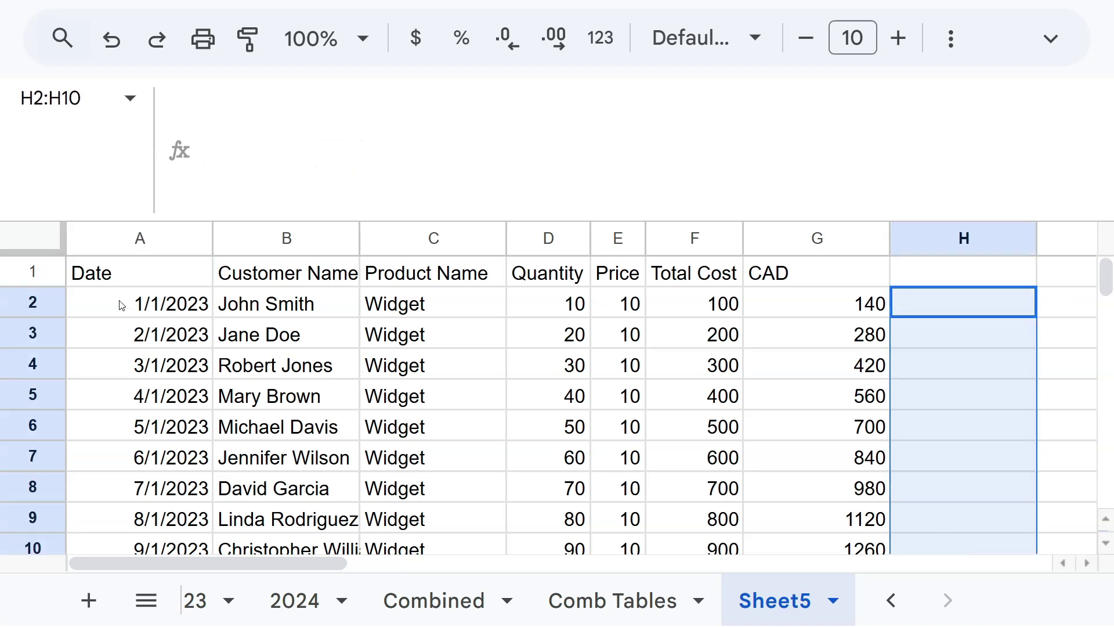
left_click_drag(122, 301, 142, 488)
left_click_drag(933, 310, 944, 554)
left_click(206, 283)
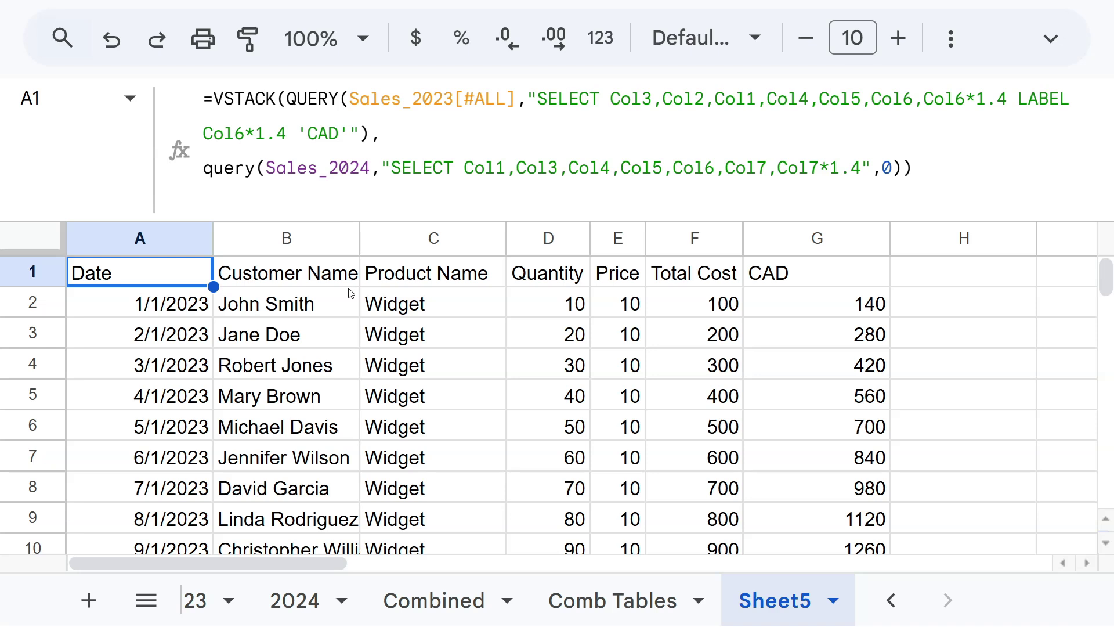
left_click_drag(983, 300, 948, 463)
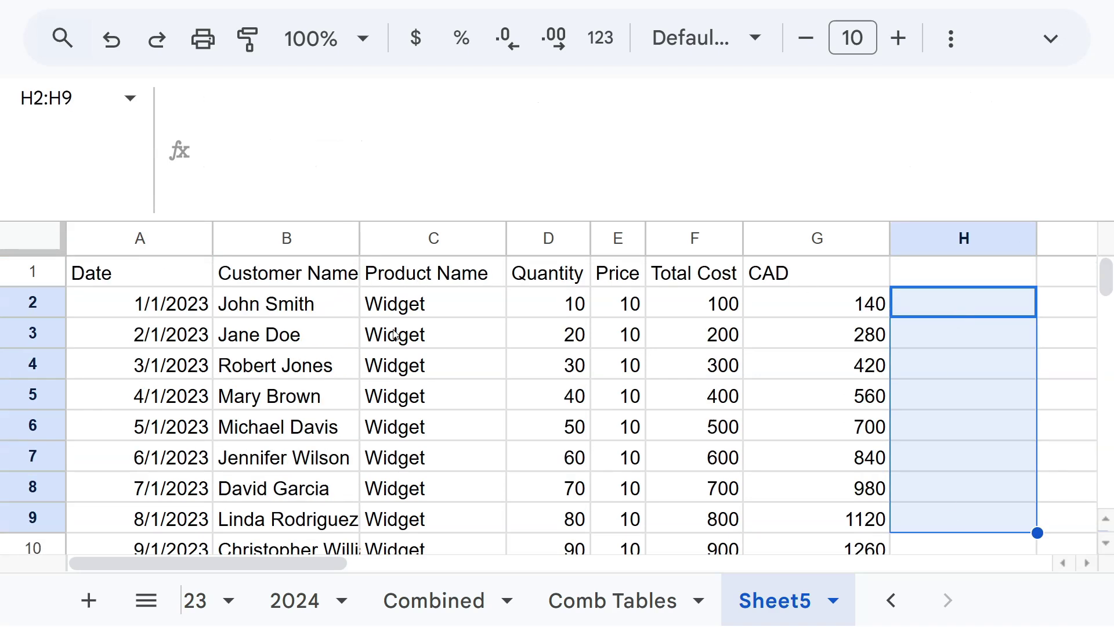
left_click(135, 283)
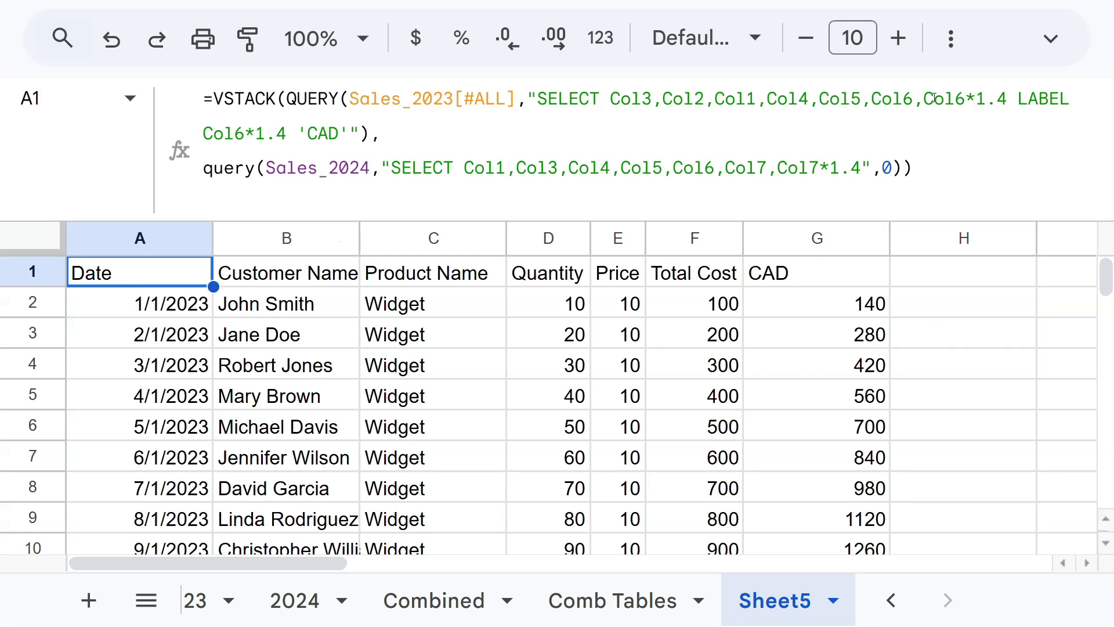
- Add the constant text column 'yEAR 2023' after Col6*1.4 in the SELECT of the Sales_2023 query in A1
left_click(1018, 99)
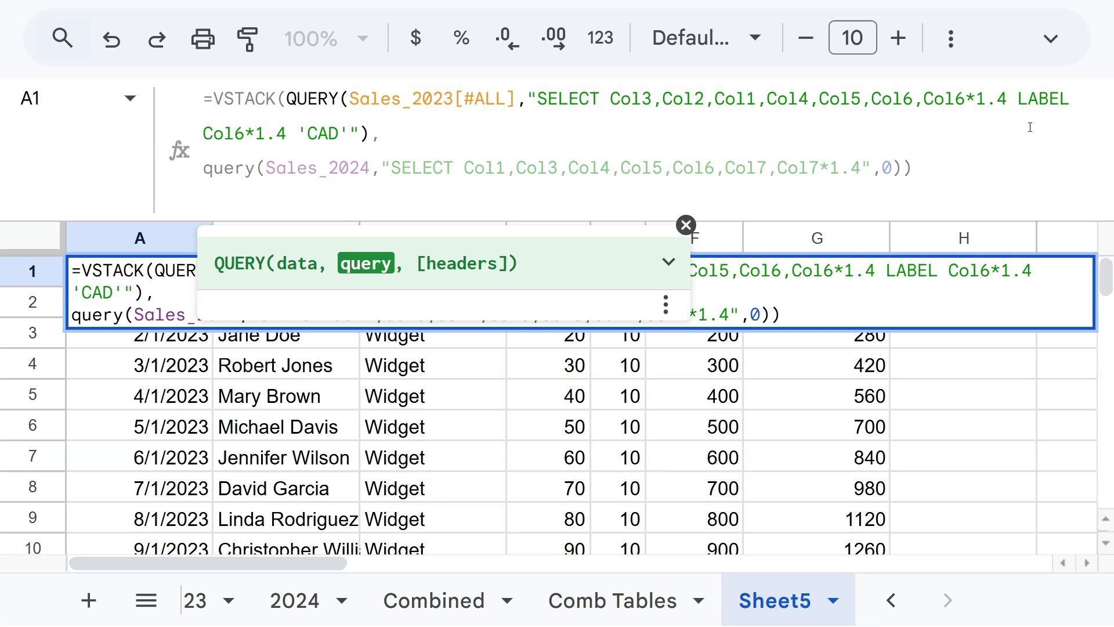
type("'")
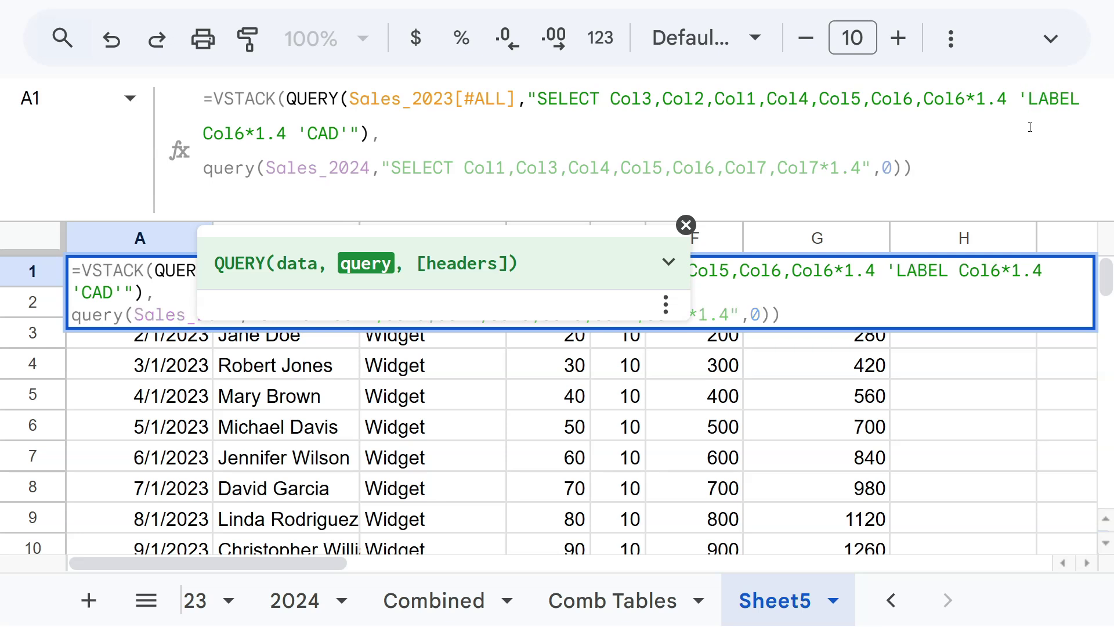
key("BackSpace")
key("BackSpace")
type(", '")
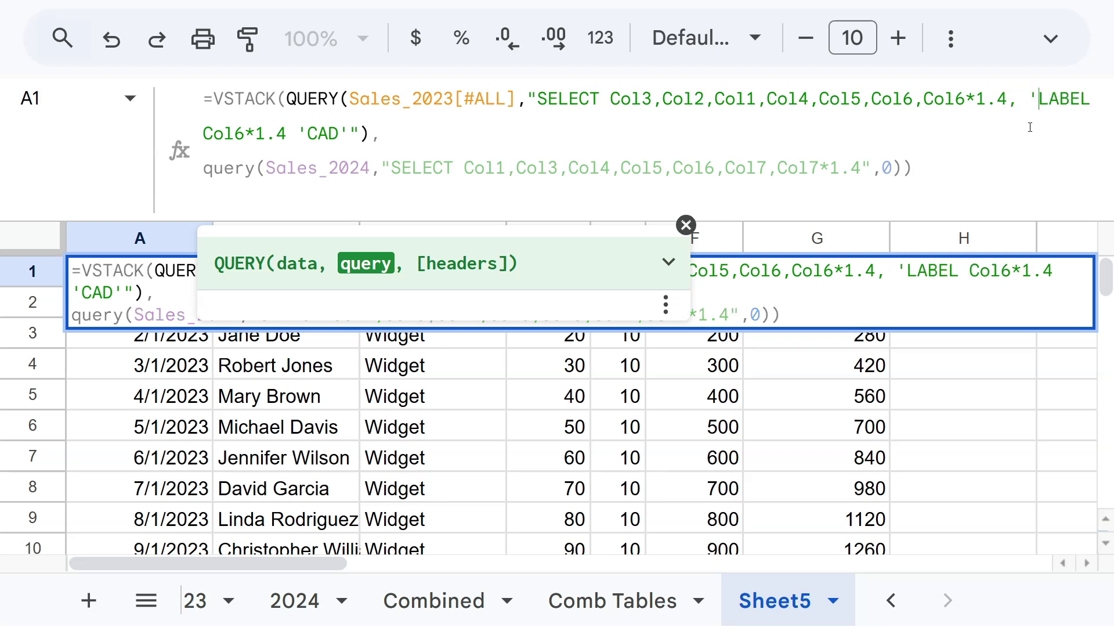
type("yEAR 2023")
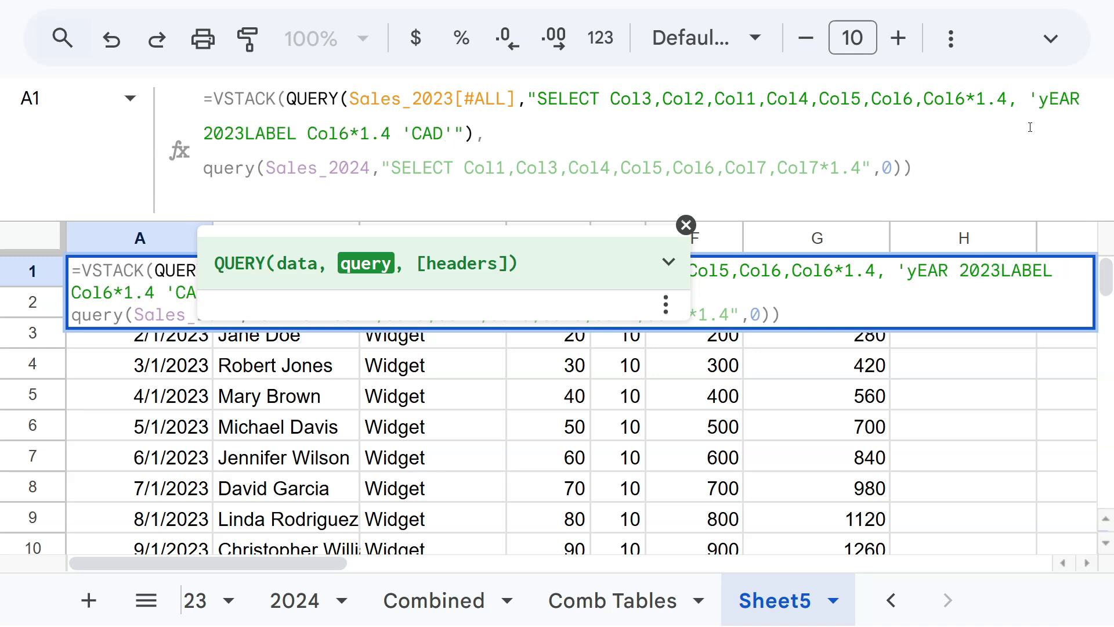
type("'")
key("Return")
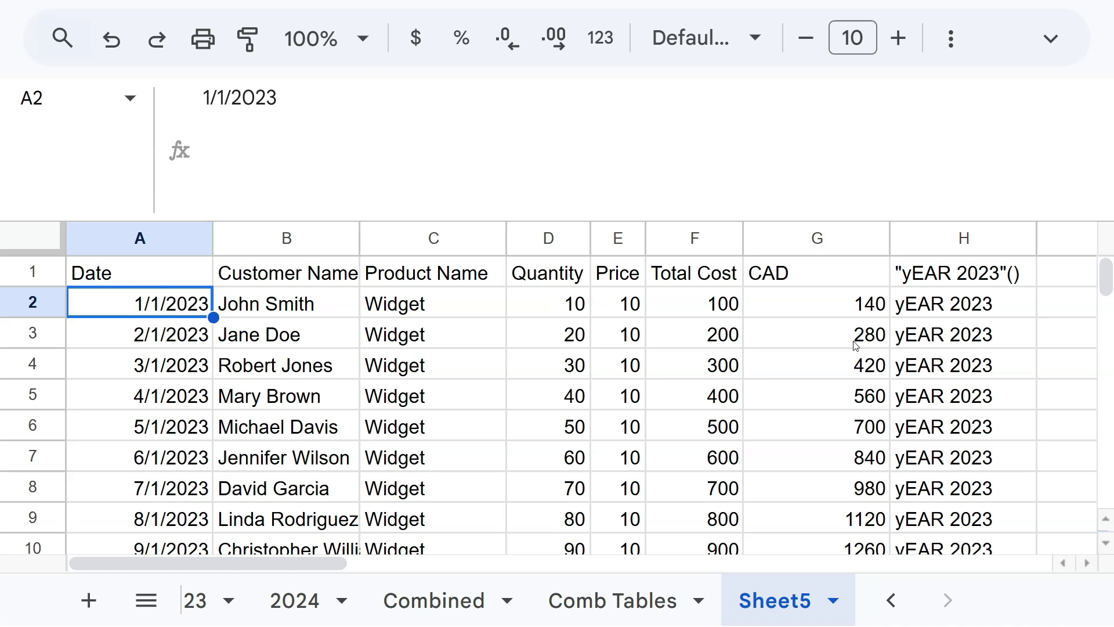
- Correct the capitalisation of the constant text in the Sales_2023 query to 'Year 2023'
left_click(925, 308)
left_click(923, 286)
left_click(105, 276)
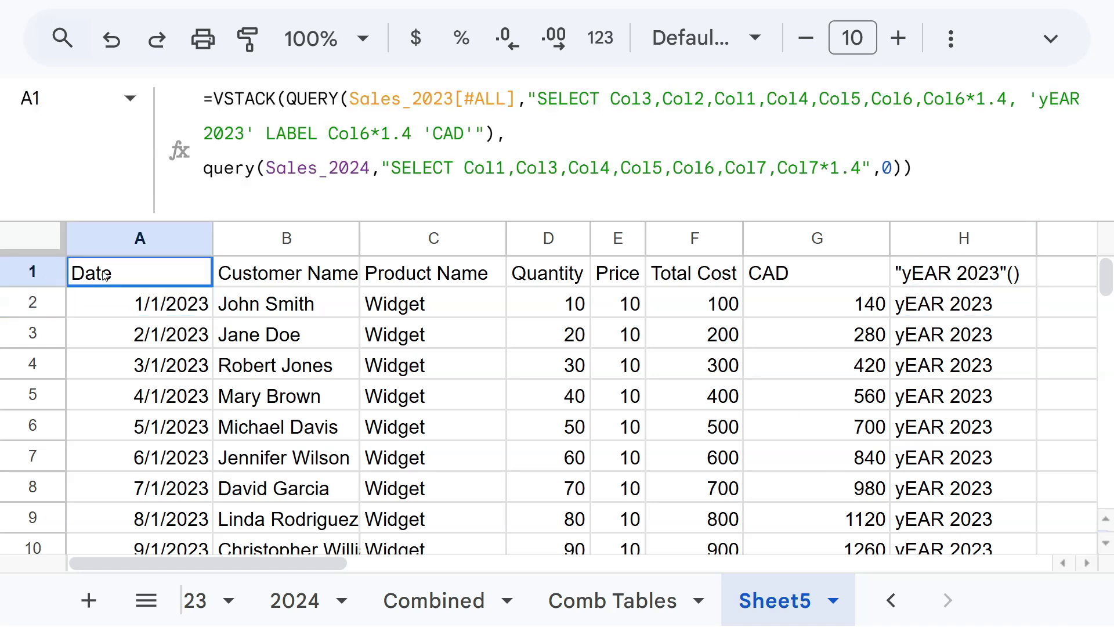
double_click(1043, 99)
type("Year")
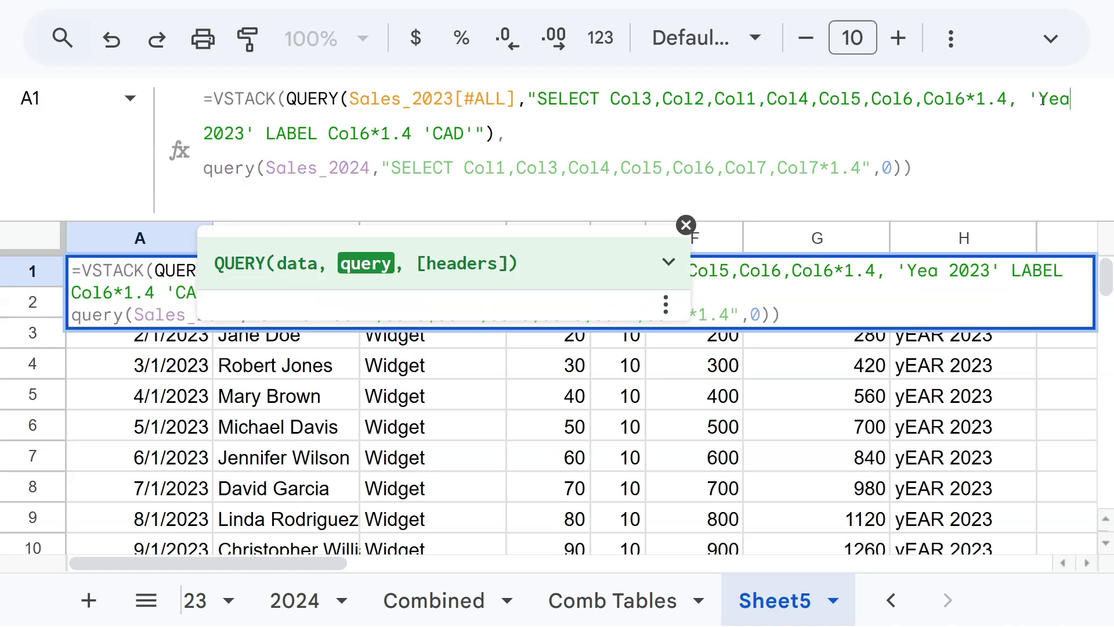
key("Return")
- Add the constant text column 'Year 2024' after Col7*1.4 in the Sales_2024 query in A1
scroll(953, 329, "down", 5)
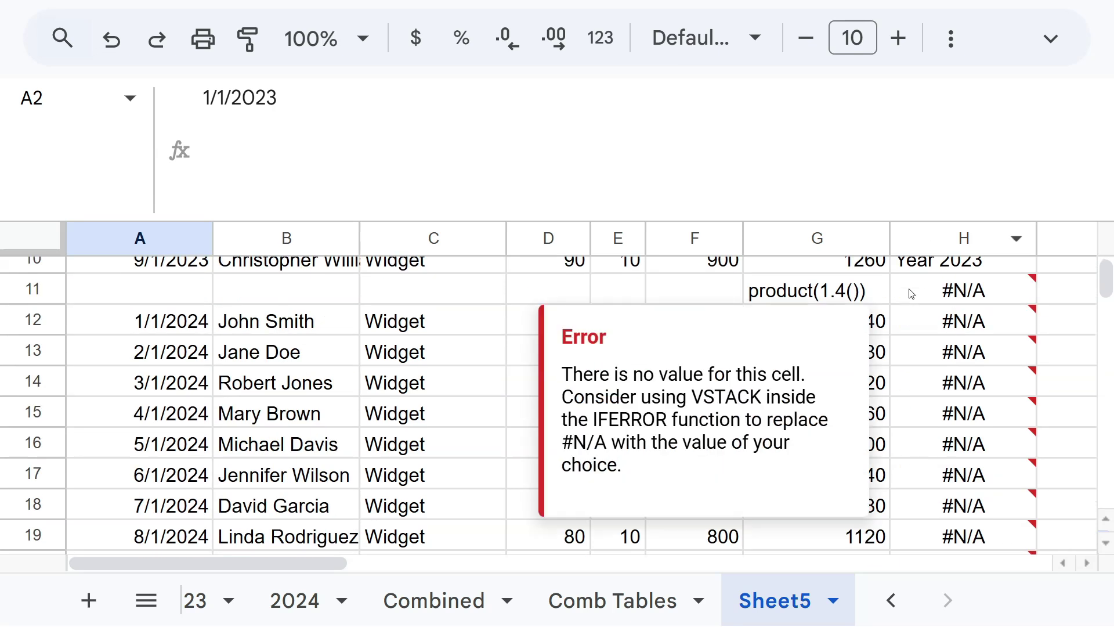
scroll(910, 308, "up", 5)
left_click(179, 280)
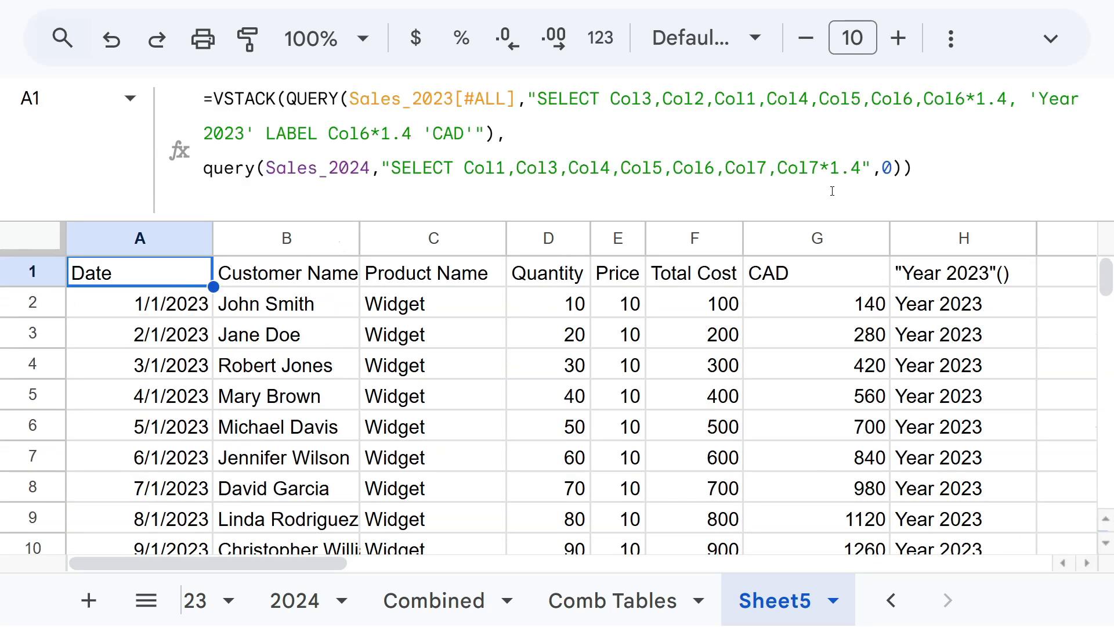
left_click(865, 167)
type(", 'Ye")
type("ar 2024")
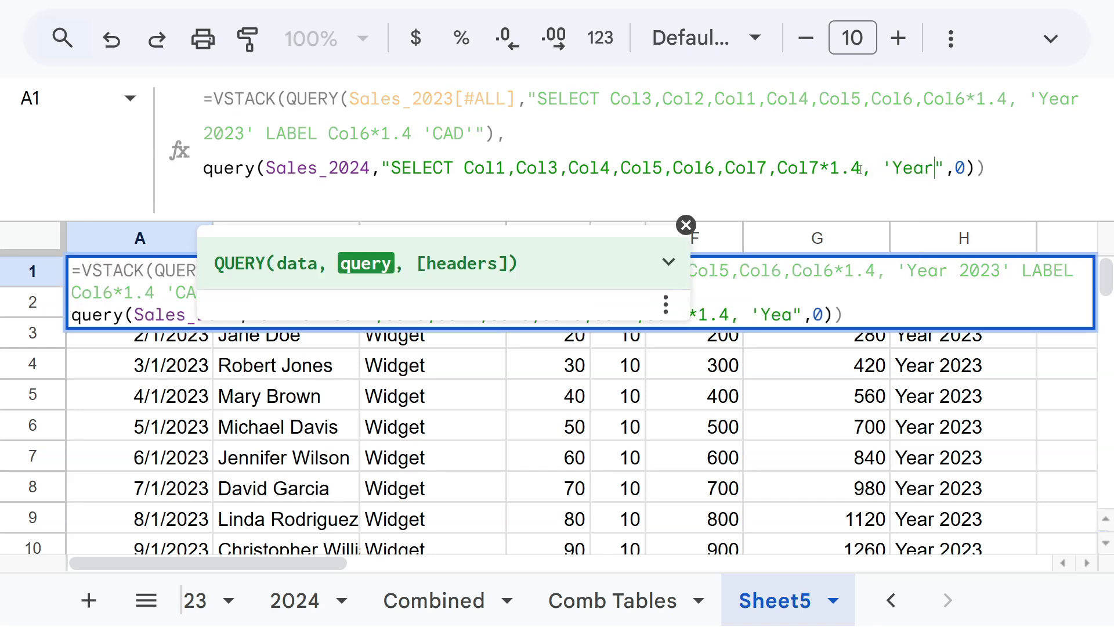
type("'")
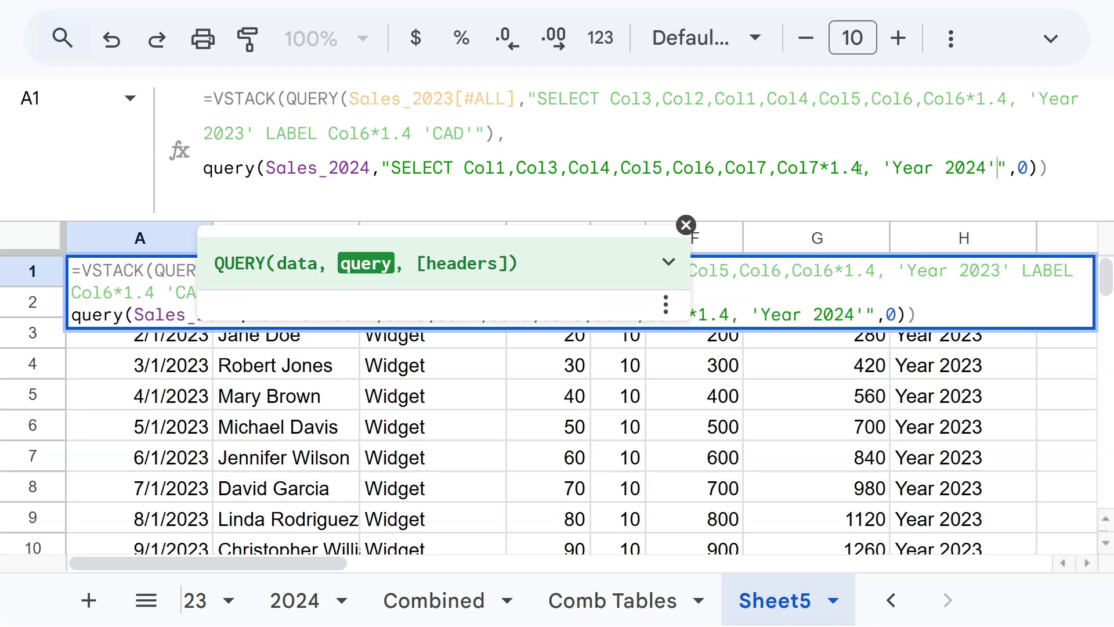
key("Return")
- Append the 'Year 2023' column to the LABEL clause of the Sales_2023 query, after the 'CAD' label
scroll(898, 365, "down", 3)
scroll(899, 366, "down", 2)
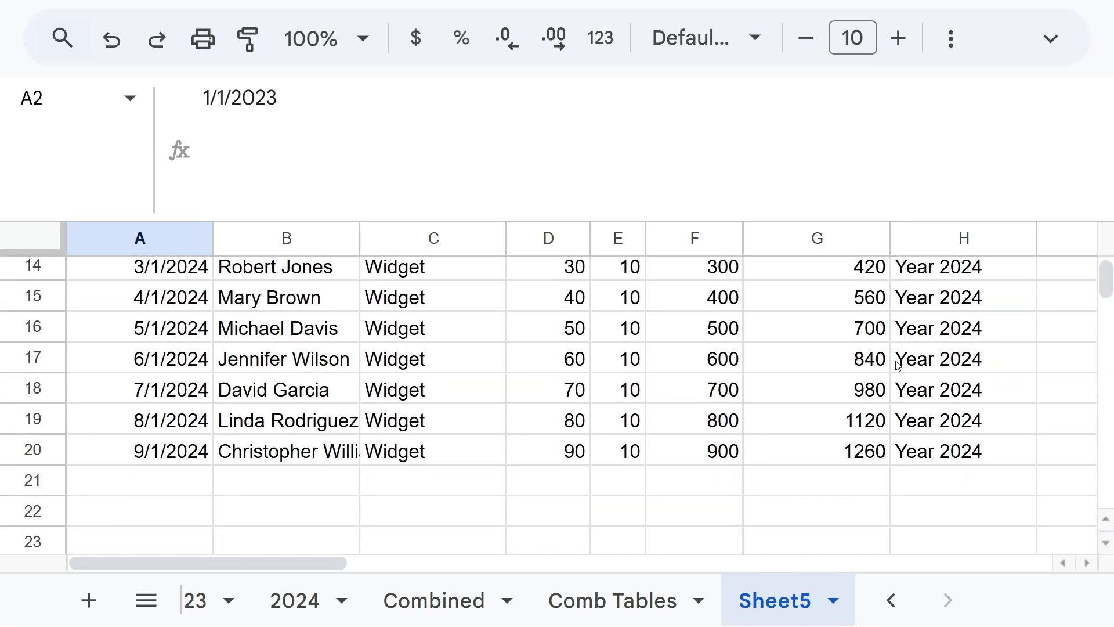
scroll(898, 365, "up", 4)
left_click(985, 278)
left_click(160, 269)
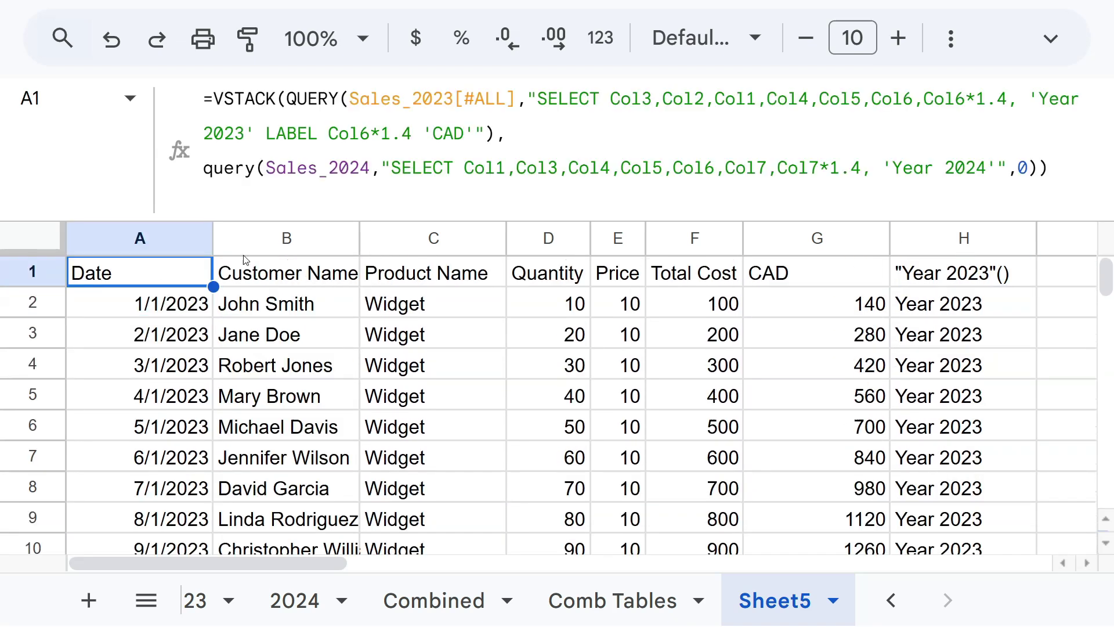
left_click(476, 133)
type(", ")
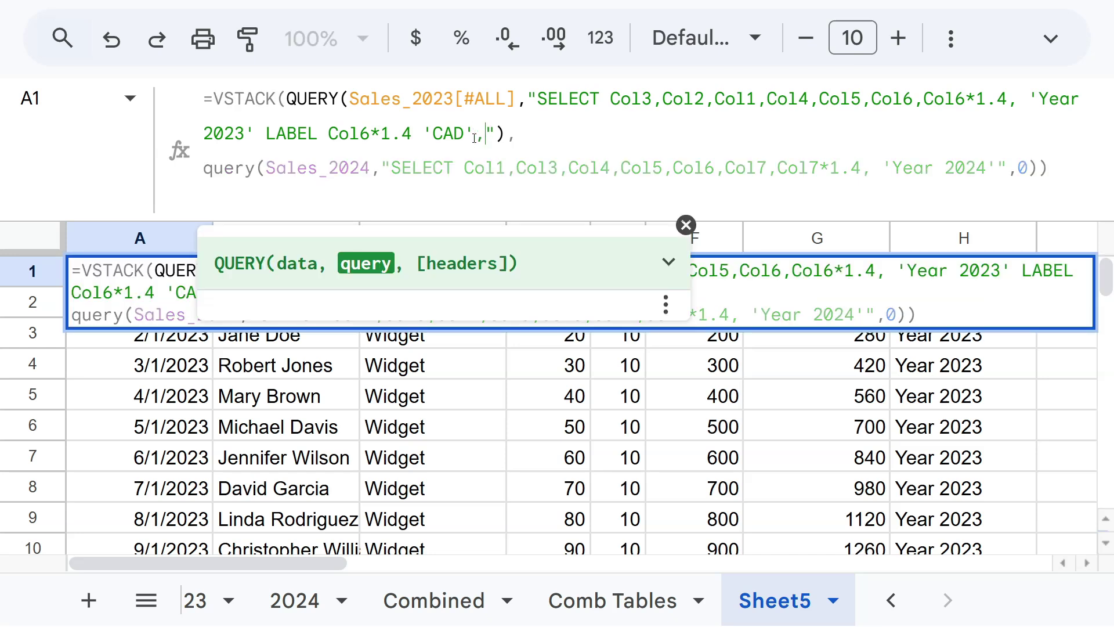
type("'Year 2023'")
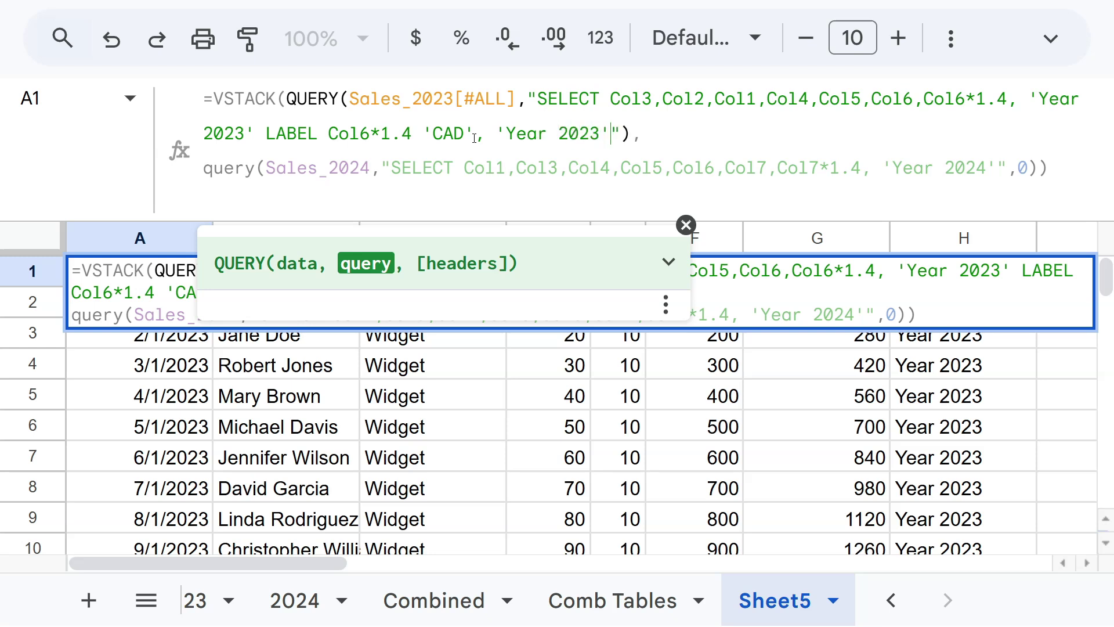
key("BackSpace")
key("Return")
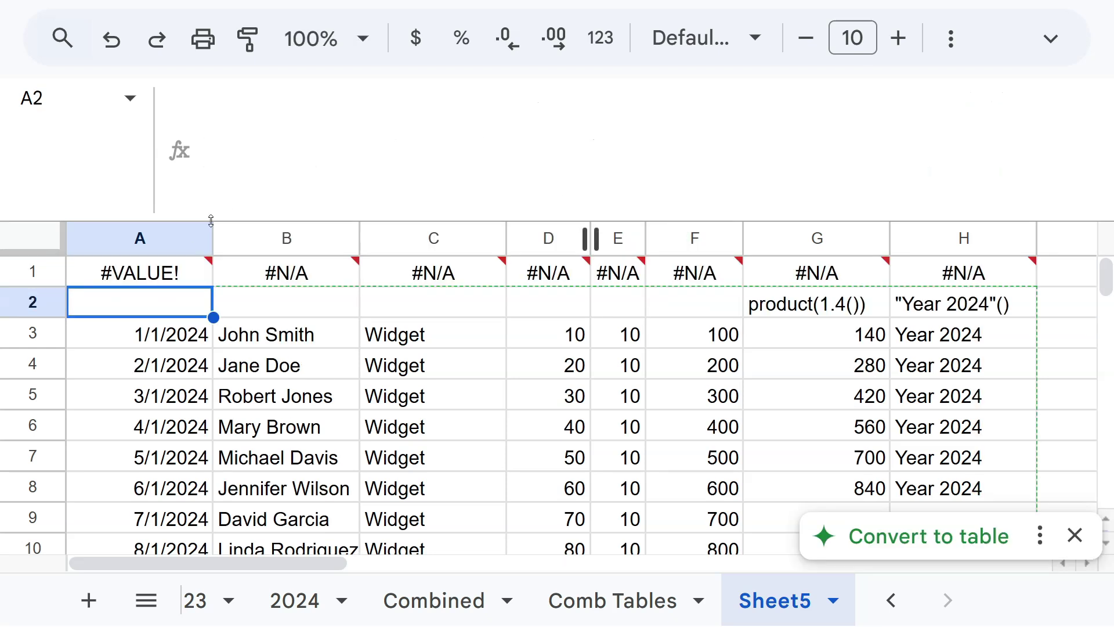
- Complete the LABEL clause in A1 by giving the 'Year 2023' column the heading 'Year 2023'
key("Up")
left_click(619, 135)
type("'Year 2023")
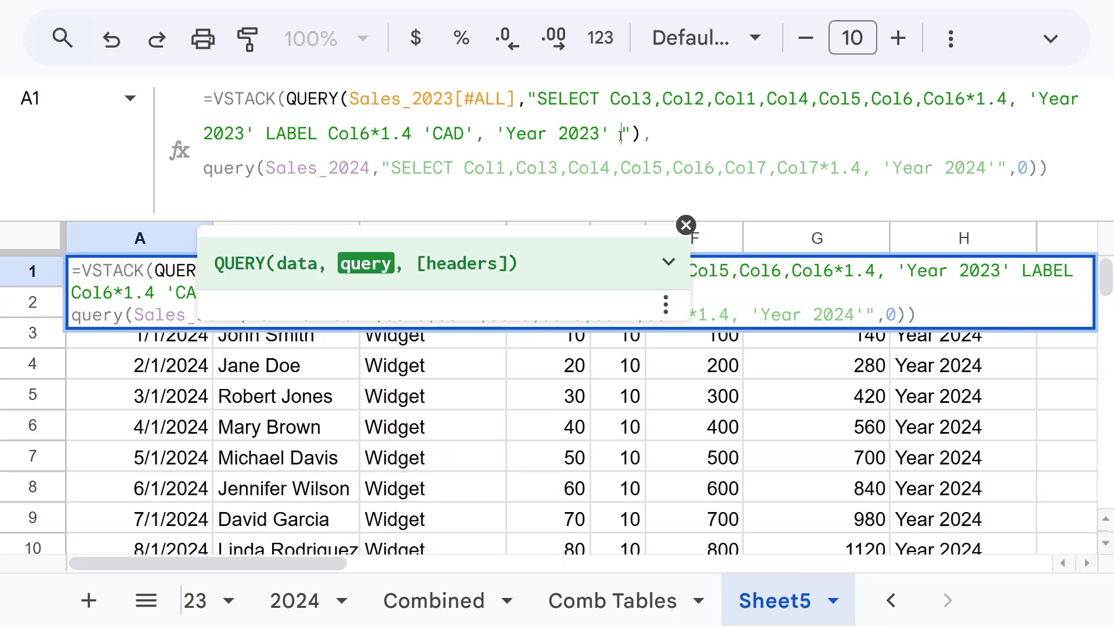
type("'")
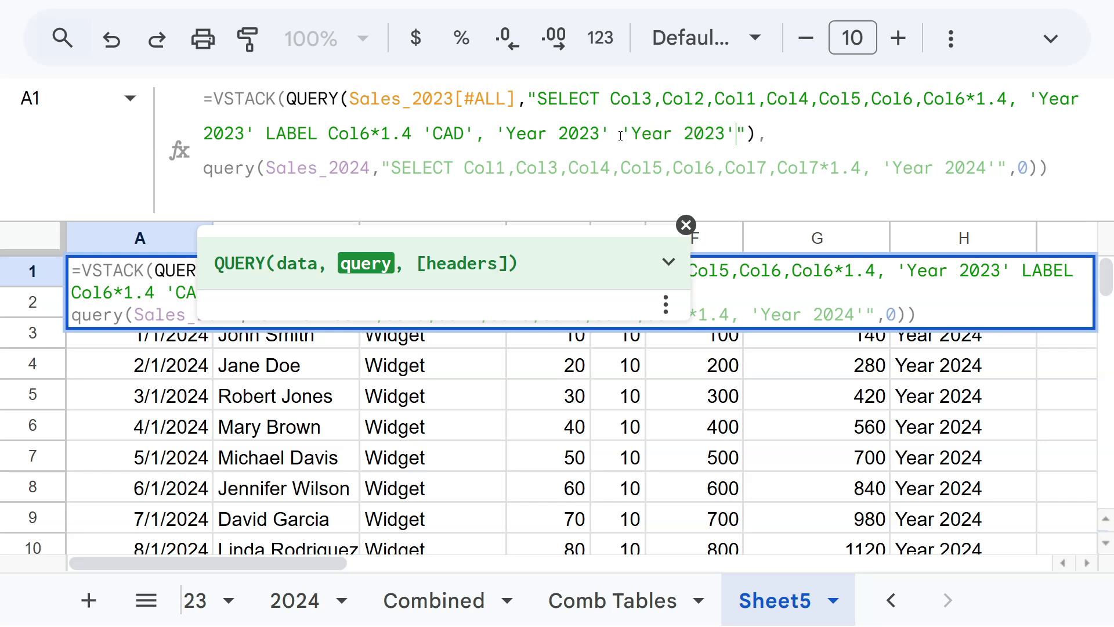
key("Return")
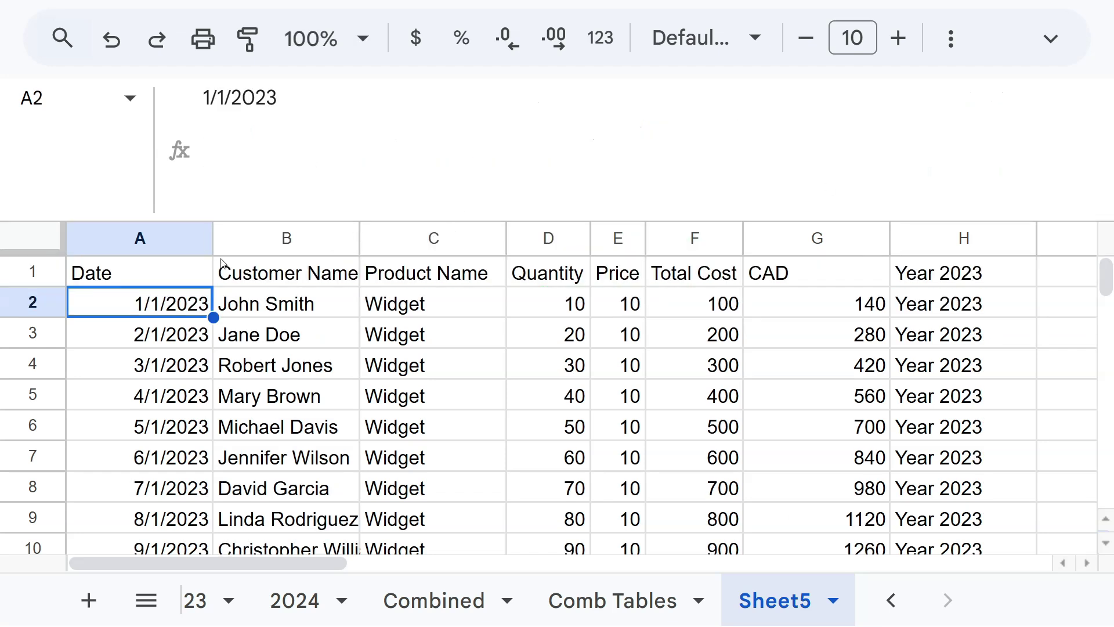
- Shorten the heading of the year label column to 'Year' in the LABEL clause in A1
left_click(162, 283)
left_click(727, 135)
key("BackSpace")
key("BackSpace")
key("BackSpace")
key("BackSpace")
key("BackSpace")
key("Return")
- Start an outer QUERY around the VSTACK in the A1 formula to deal with the stray header in row 11
scroll(865, 323, "down", 3)
left_click(771, 287)
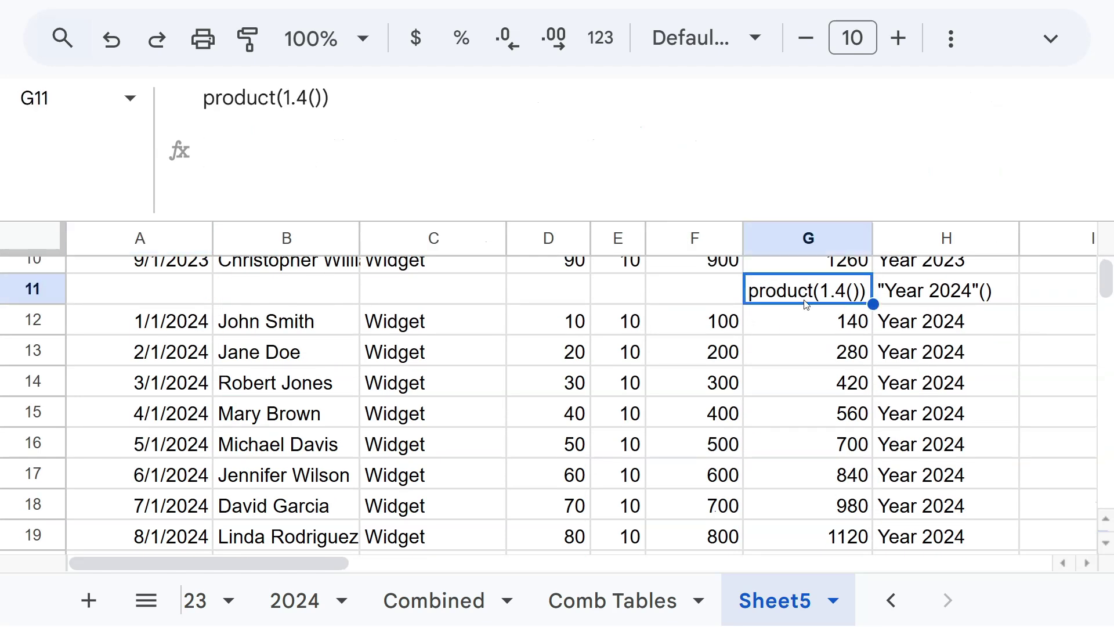
scroll(836, 321, "up", 3)
scroll(842, 326, "down", 3)
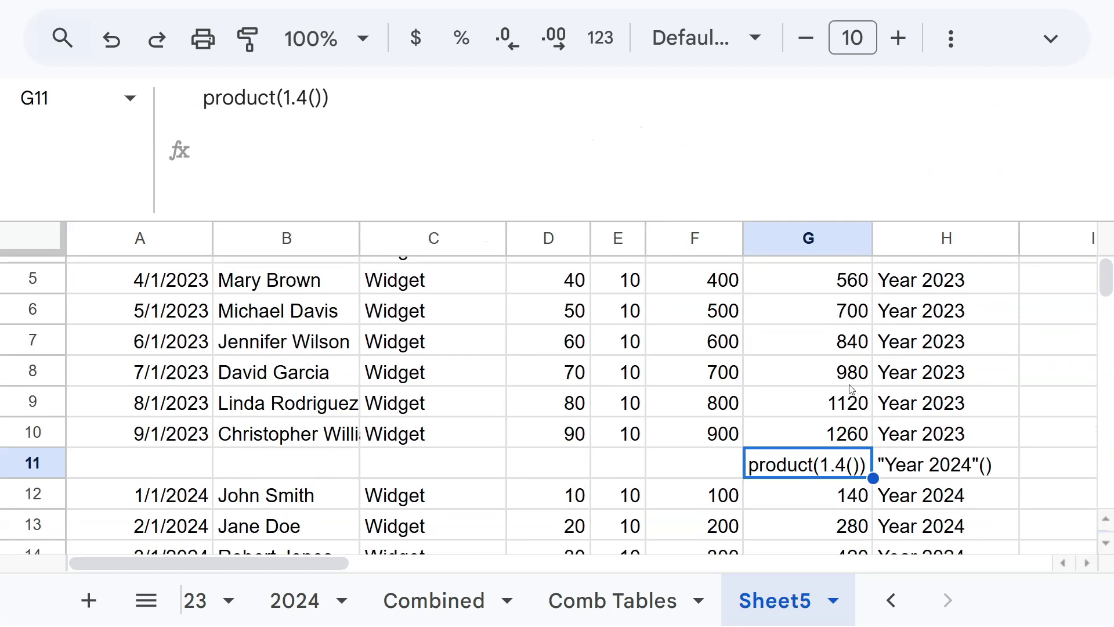
scroll(134, 272, "up", 3)
left_click(157, 281)
left_click(214, 97)
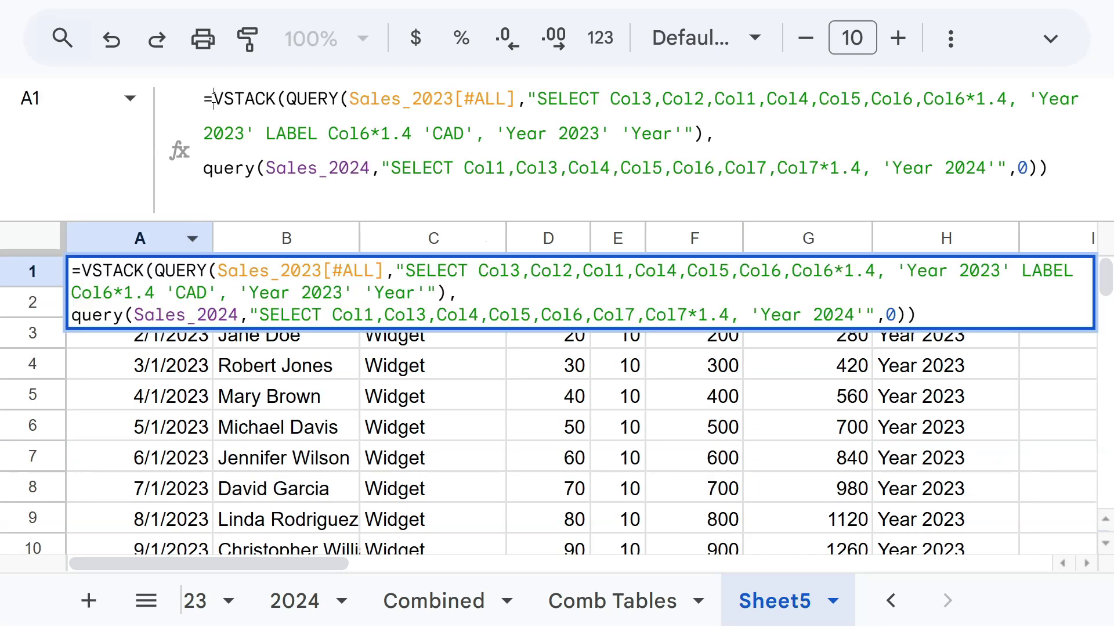
type("q")
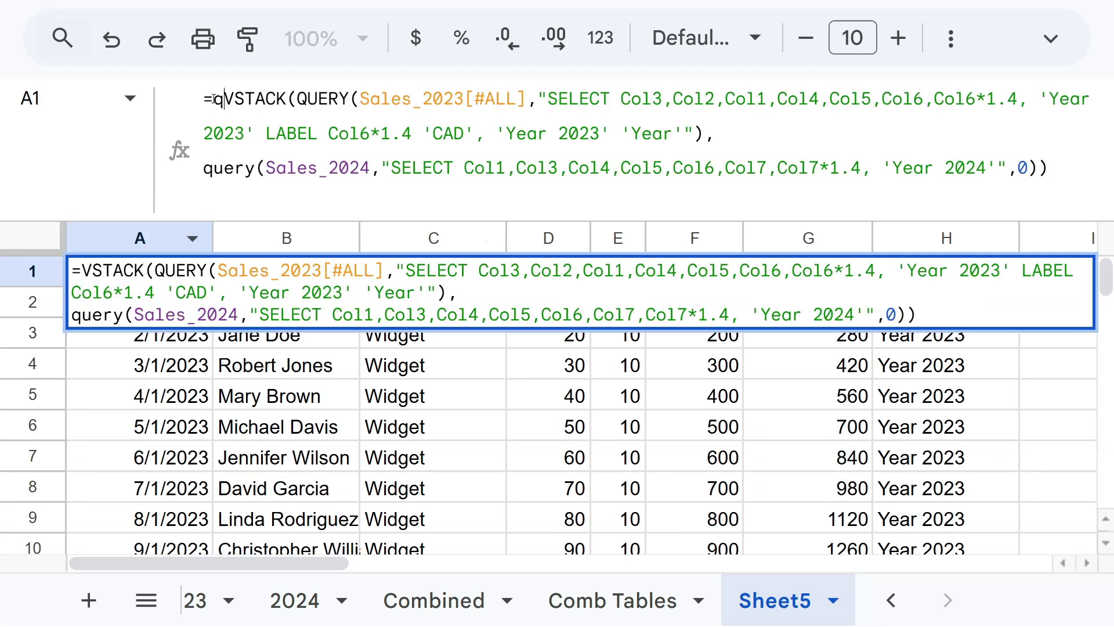
key("BackSpace")
type("QUERY(")
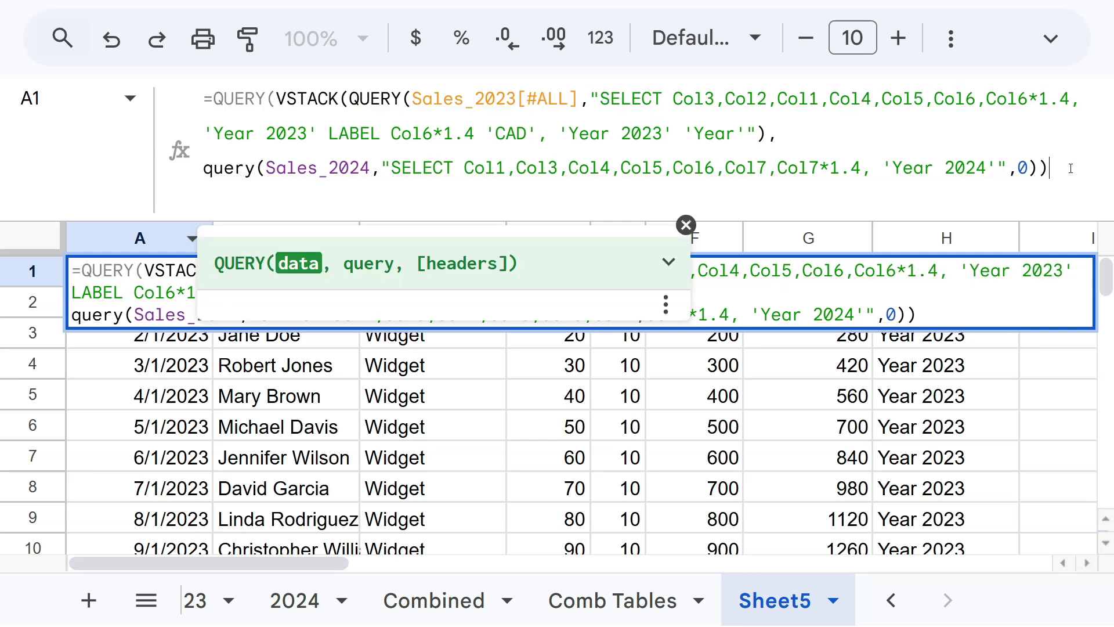
- Complete the outer QUERY in A1 with the condition "WHERE Col1 IS NOT NULL"
type(";")
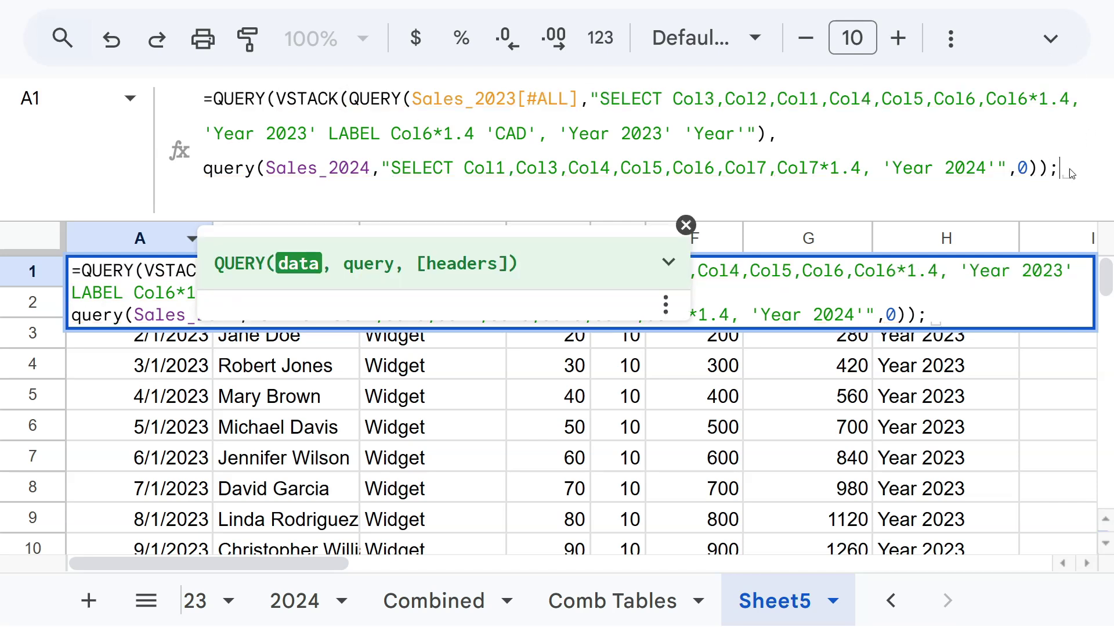
type("\"WHERE CO")
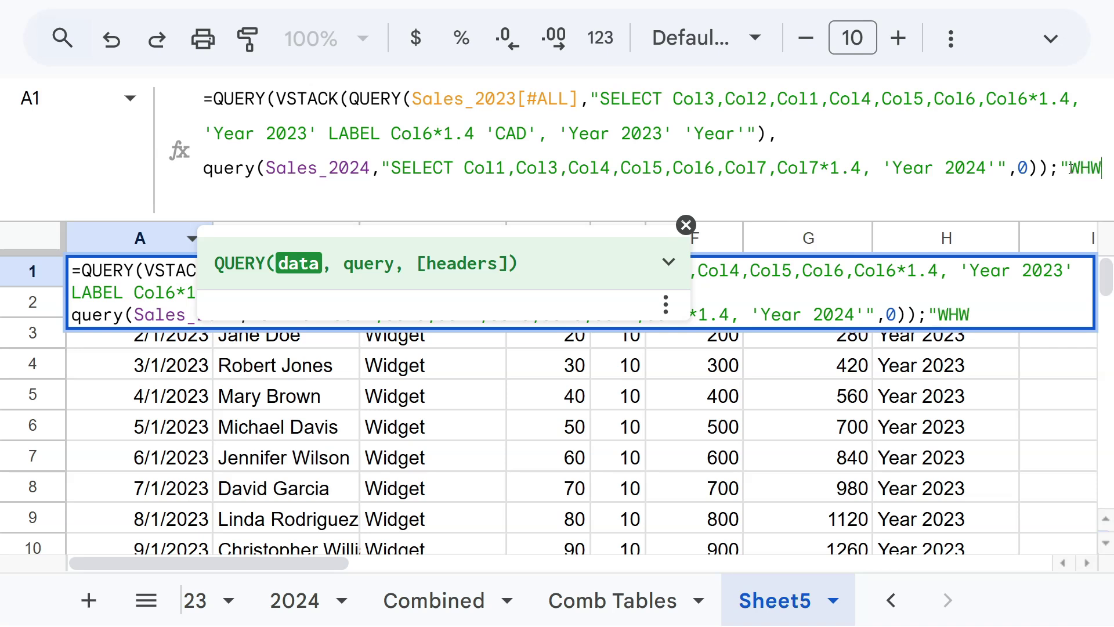
type("L1")
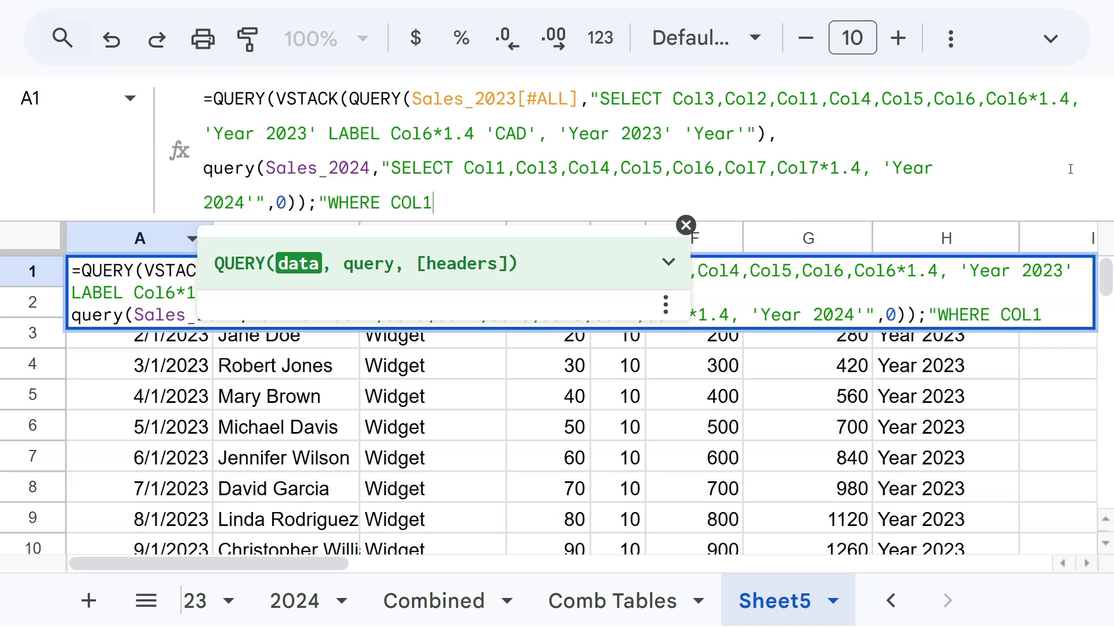
key("BackSpace")
key("BackSpace")
key("BackSpace")
type("ol1 IS NOT NULL\")")
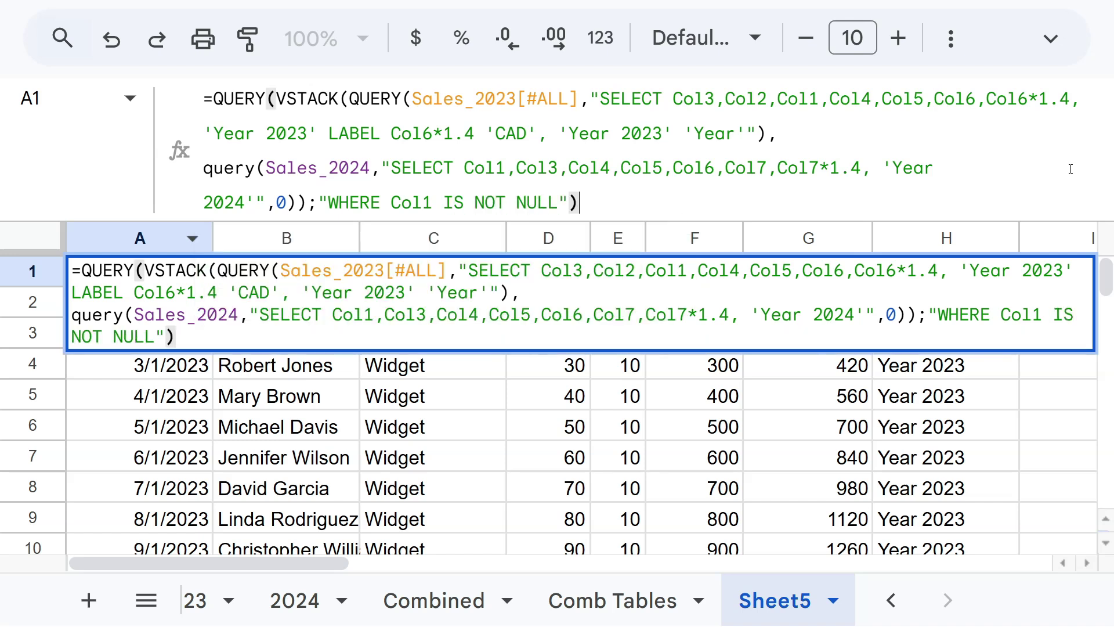
key("Return")
- Examine the stacked 2023 and 2024 rows and the VSTACK part of the A1 formula
scroll(1068, 332, "down", 5)
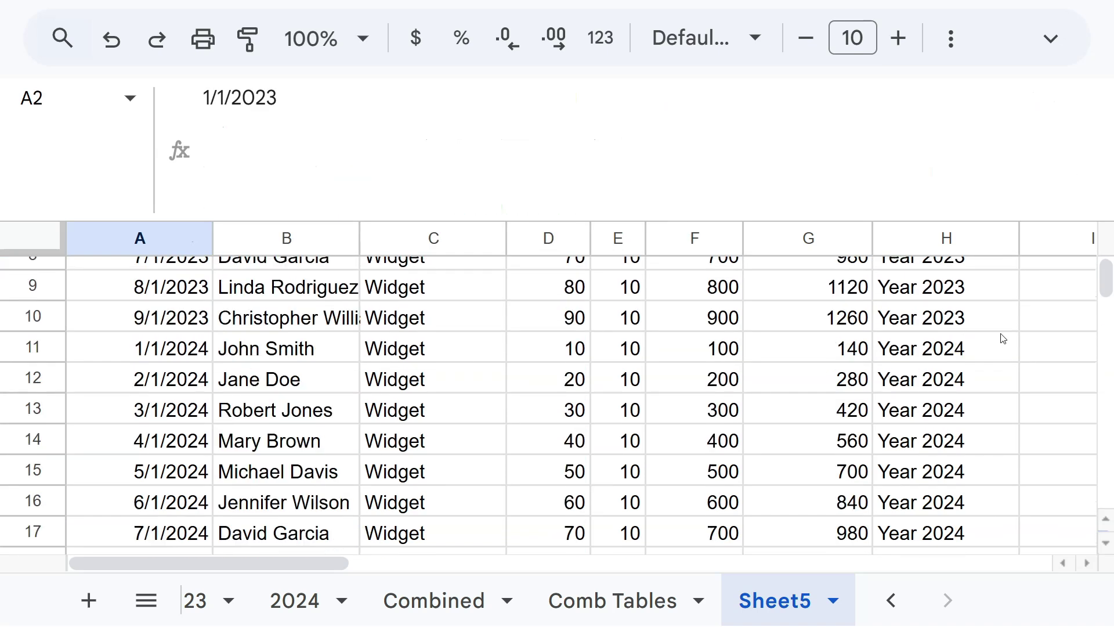
scroll(725, 307, "down", 4)
scroll(726, 309, "up", 8)
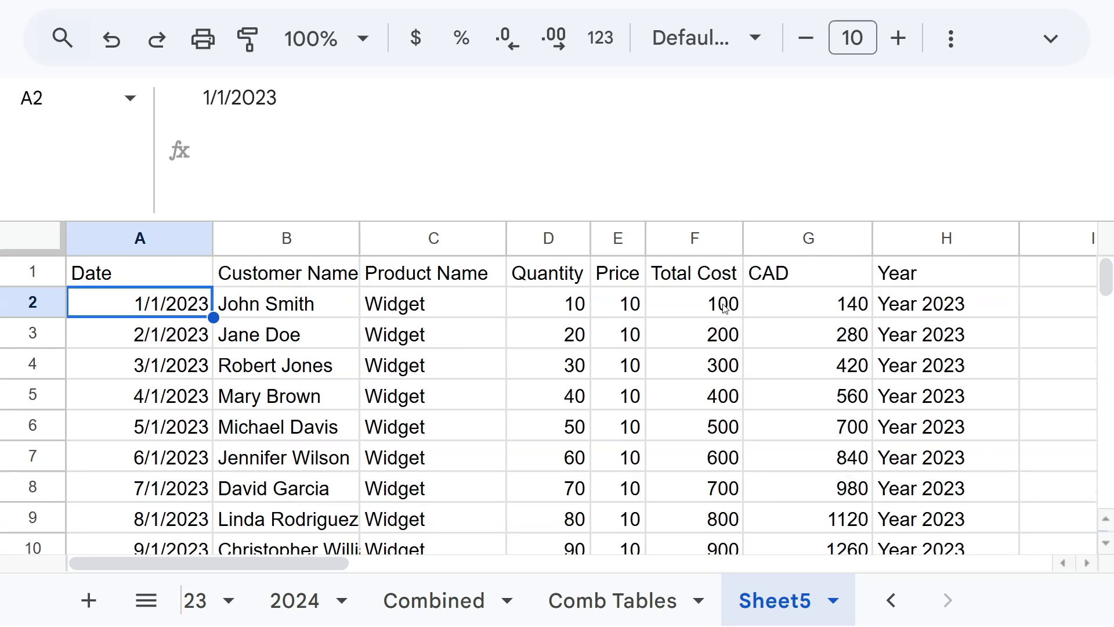
left_click(183, 272)
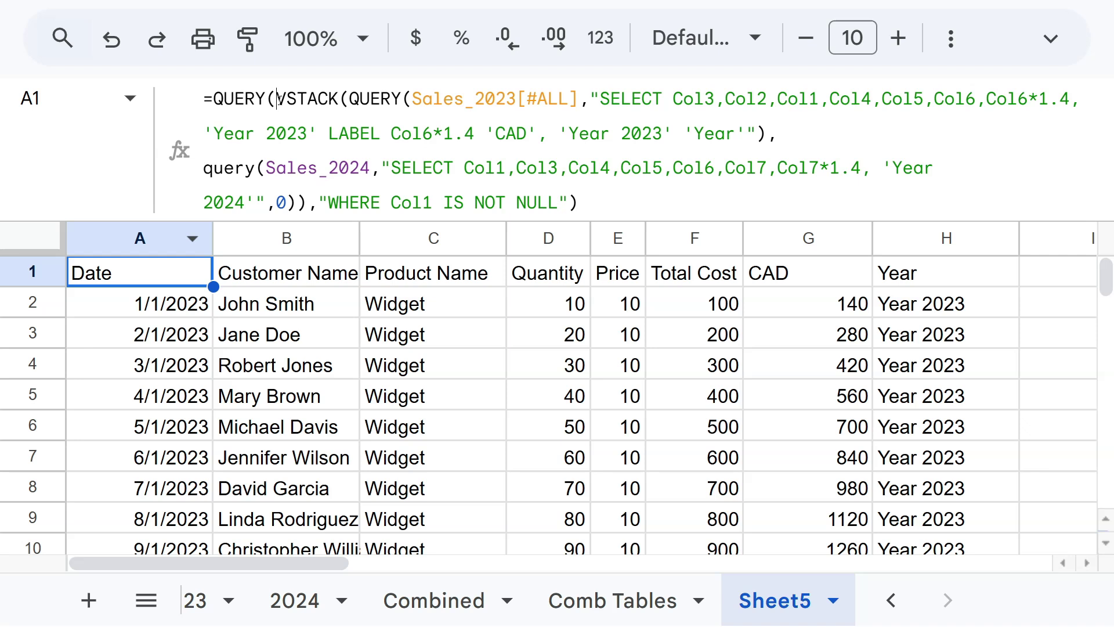
left_click_drag(275, 97, 339, 99)
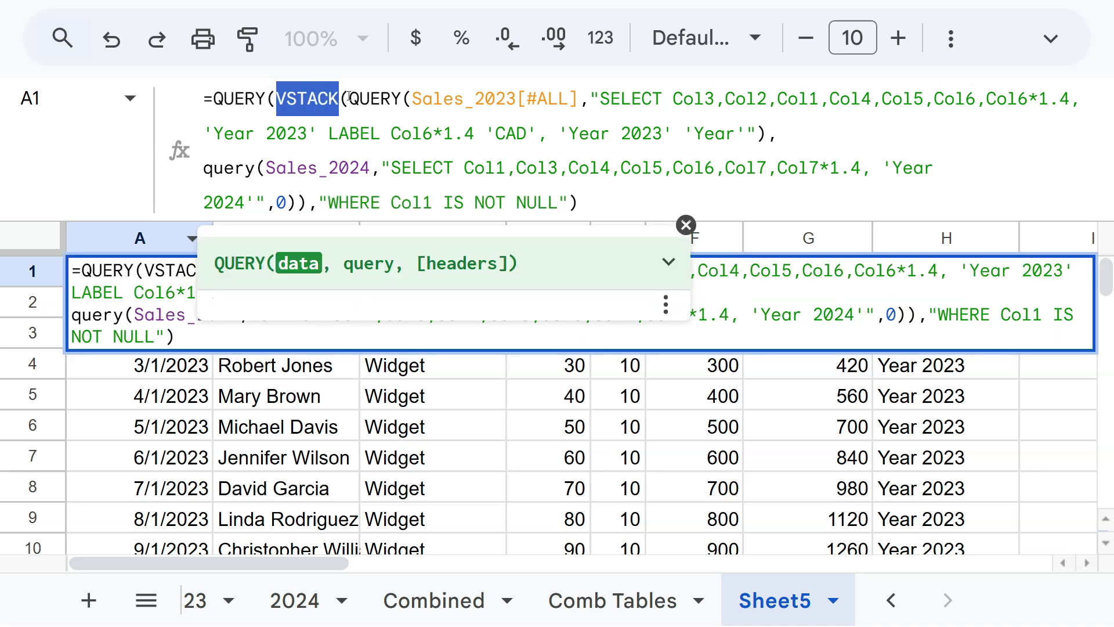
left_click(349, 97)
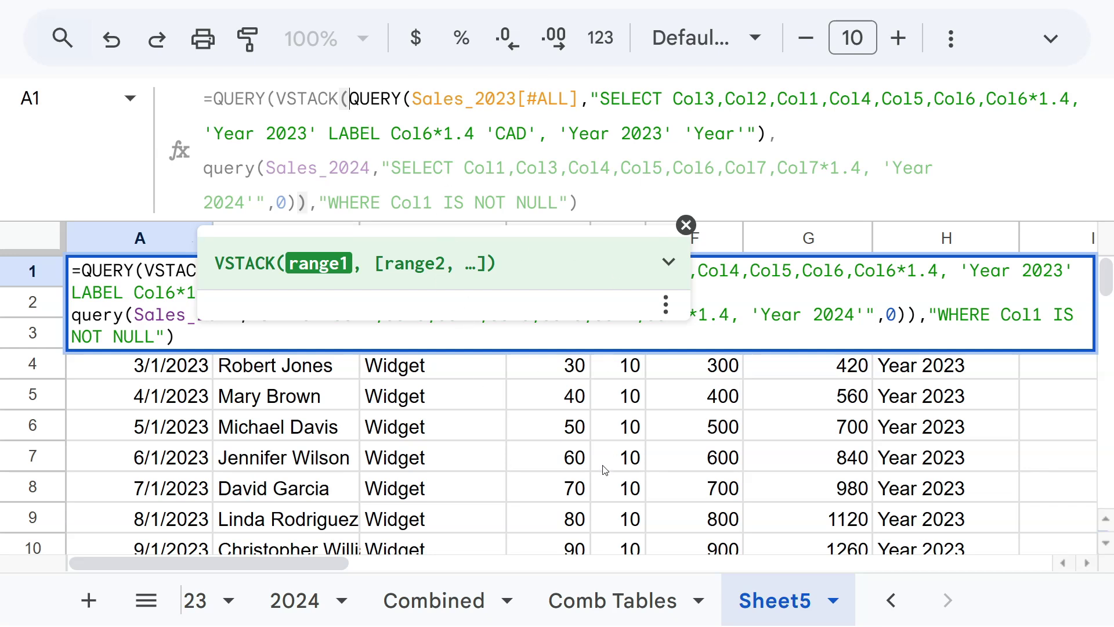
key("Escape")
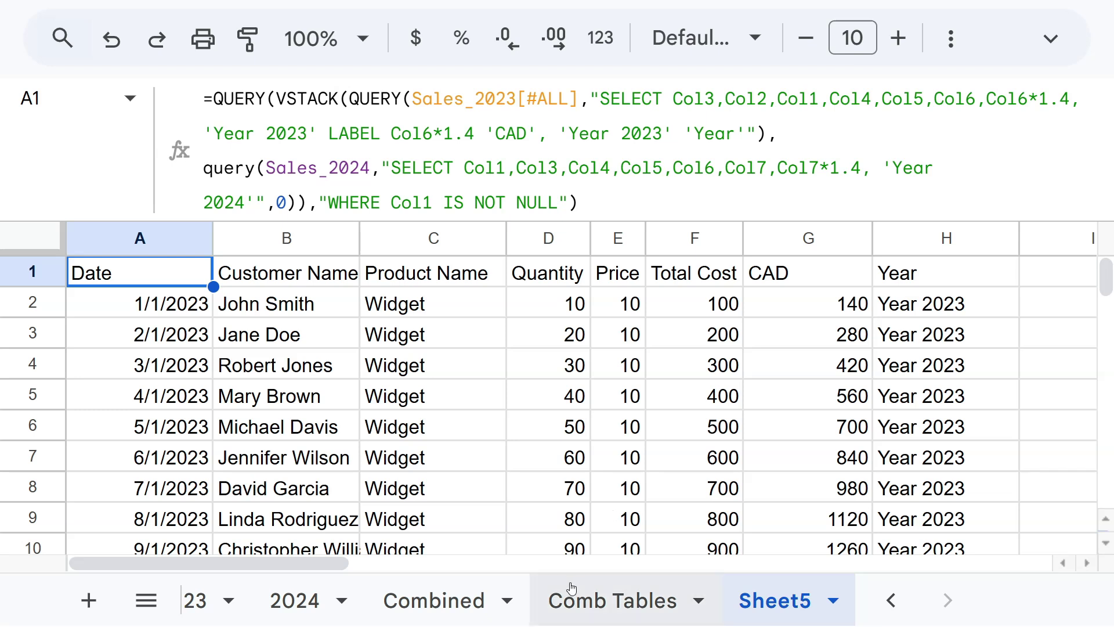
- Fit the Quantity, Price and Total Cost columns on the Combined sheet to their contents
left_click(451, 598)
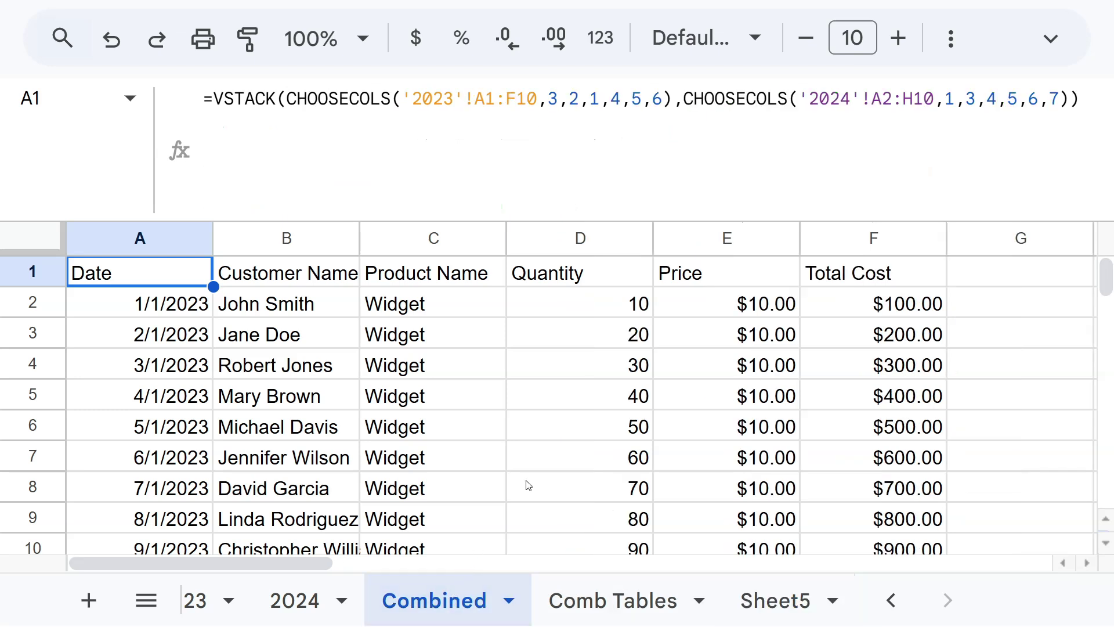
left_click_drag(653, 239, 652, 239)
double_click(652, 239)
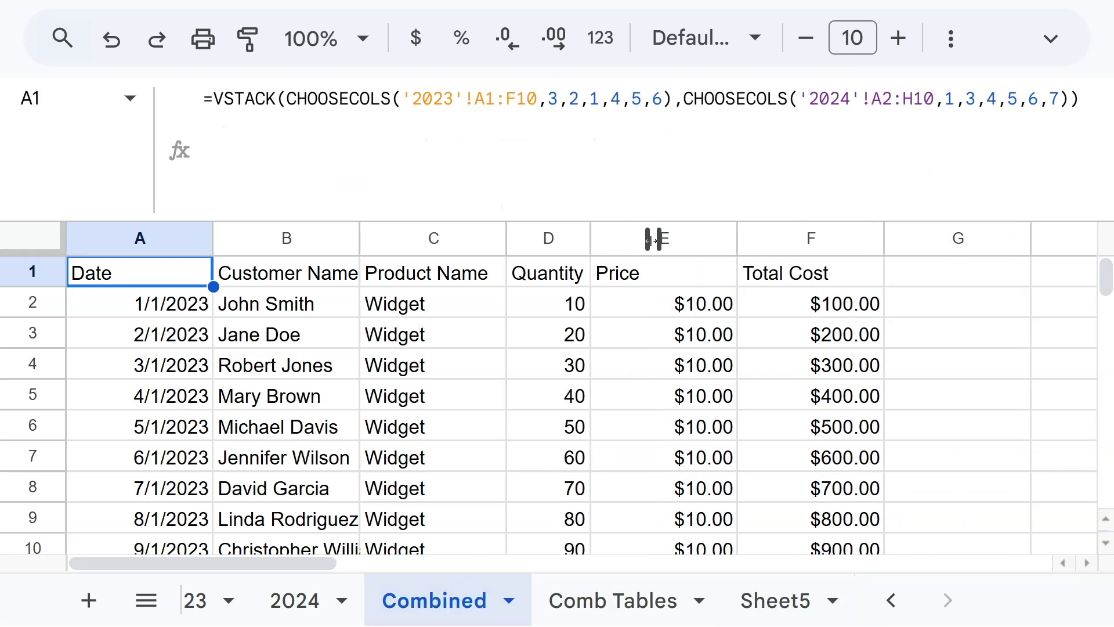
double_click(736, 237)
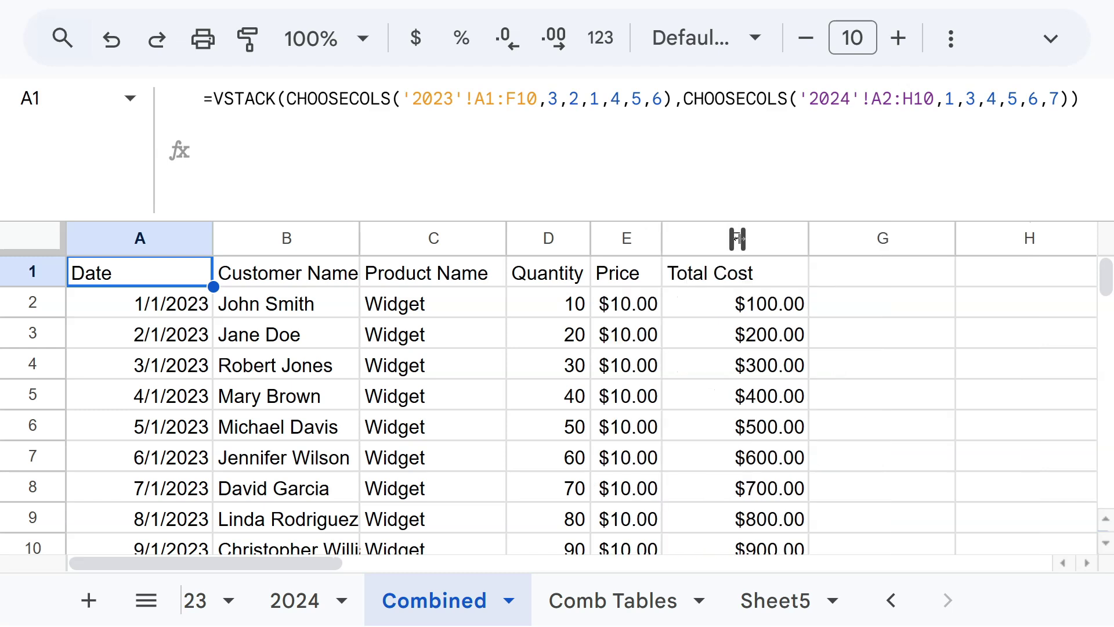
double_click(808, 238)
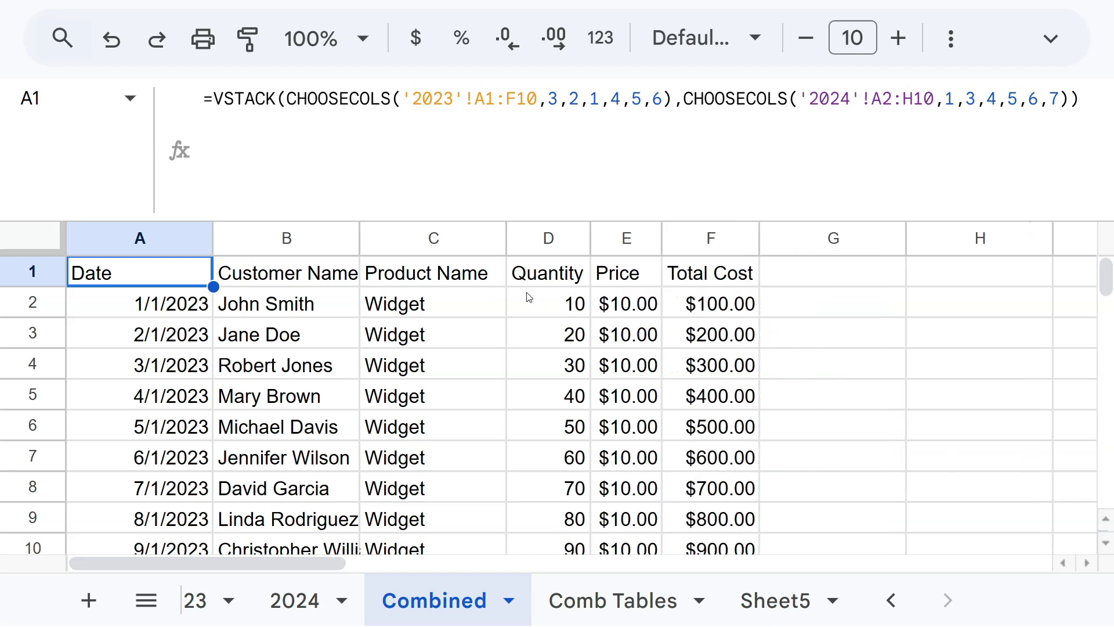